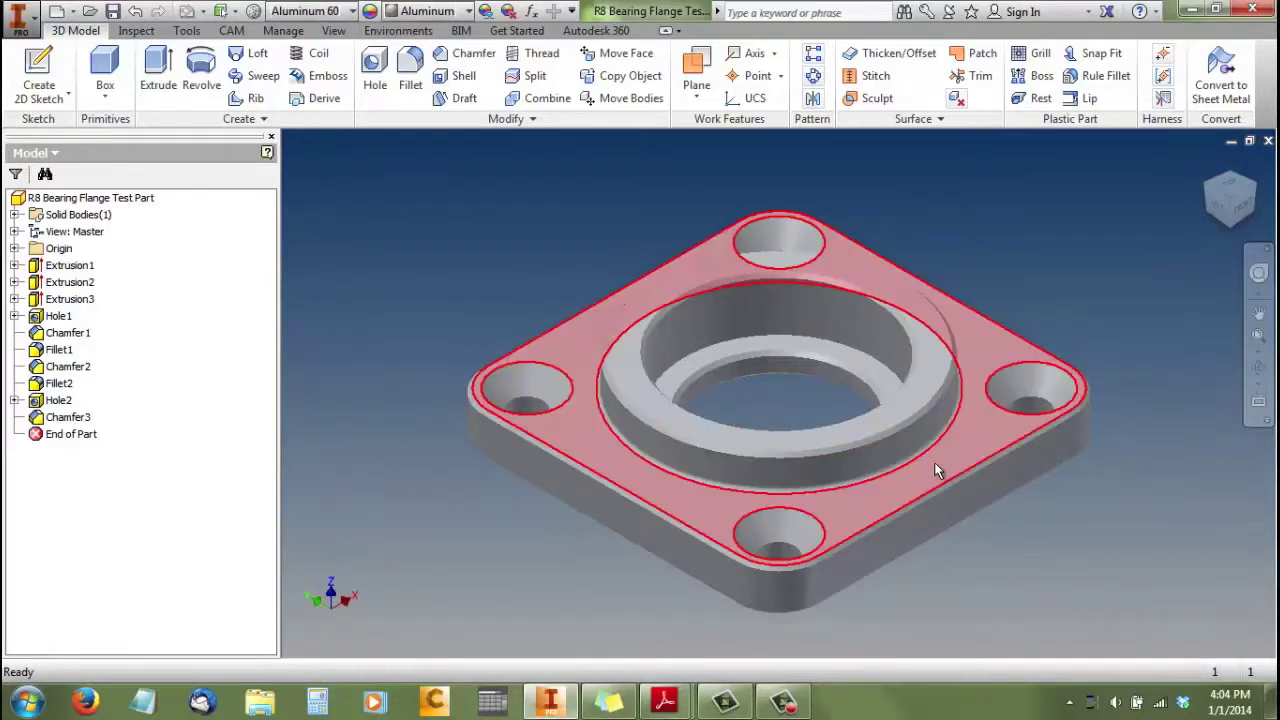
Step: Examine the R8 bearing flange part from several angles and close its file
{"action": "left_click", "coordinate": [1259, 367]}
{"action": "left_click_drag", "start_coordinate": [673, 483], "coordinate": [710, 625]}
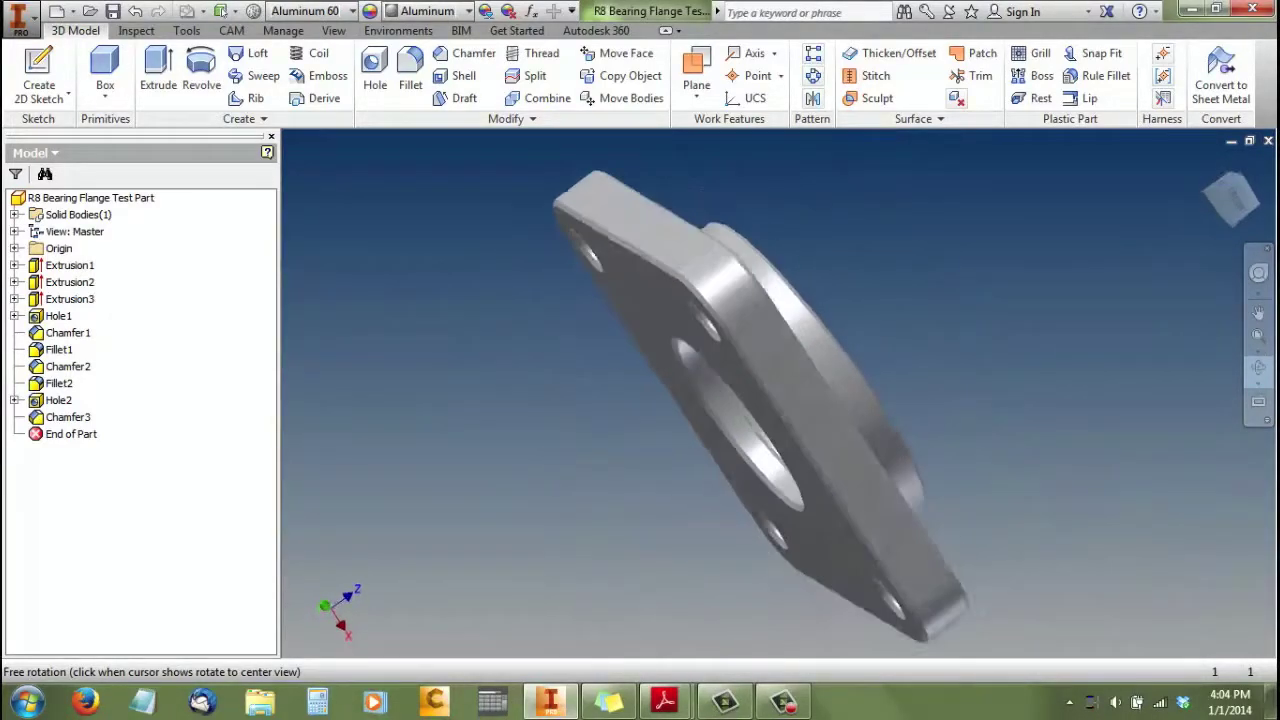
{"action": "left_click_drag", "start_coordinate": [663, 294], "coordinate": [562, 416]}
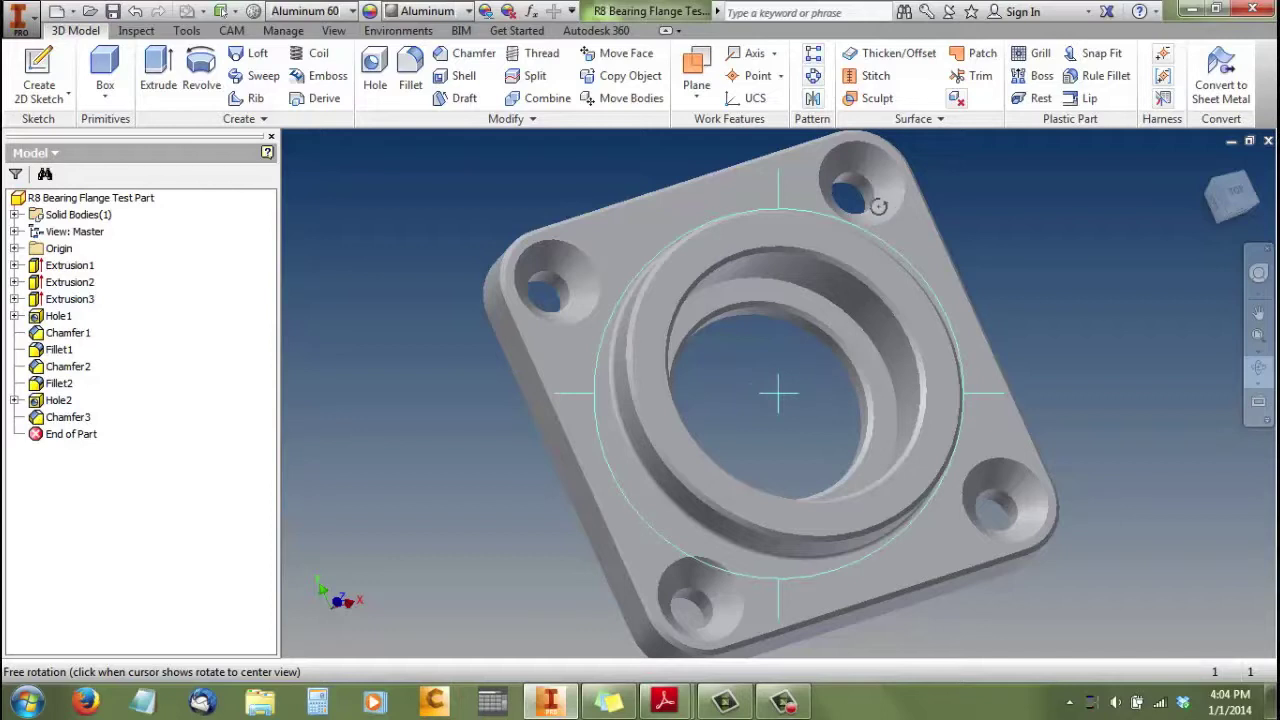
{"action": "left_click_drag", "start_coordinate": [835, 330], "coordinate": [753, 401]}
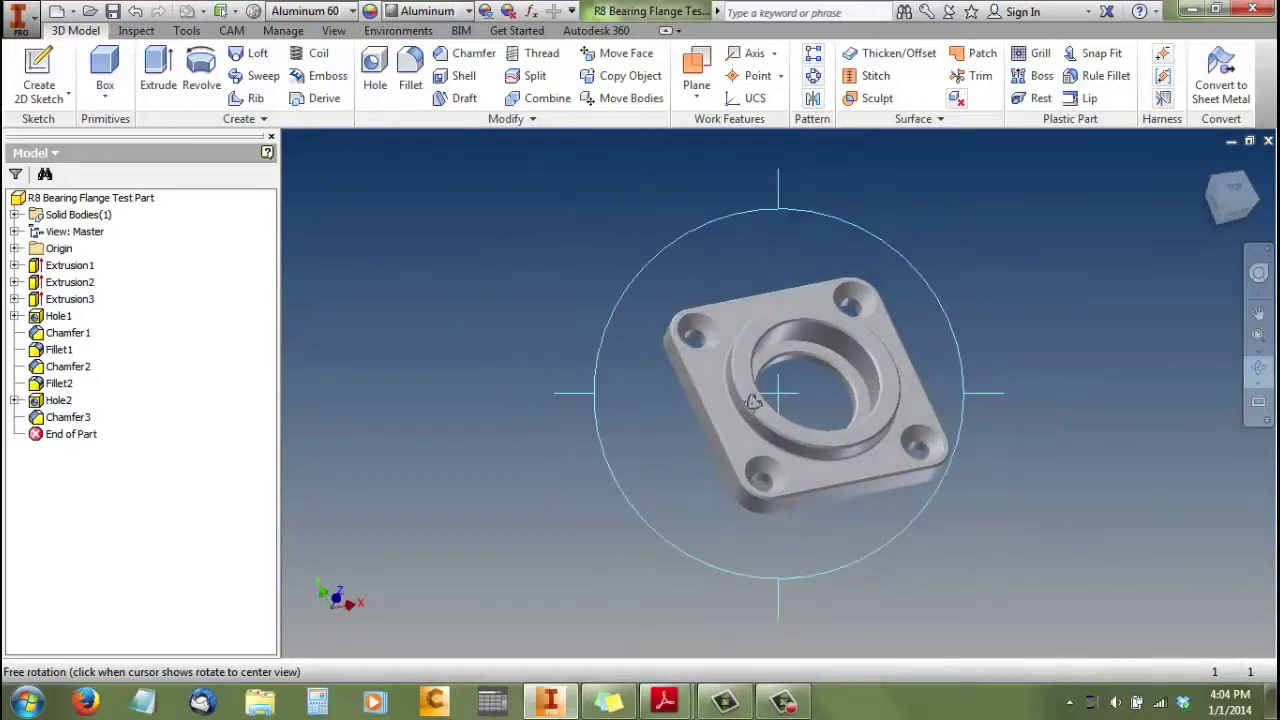
{"action": "key", "text": "Escape"}
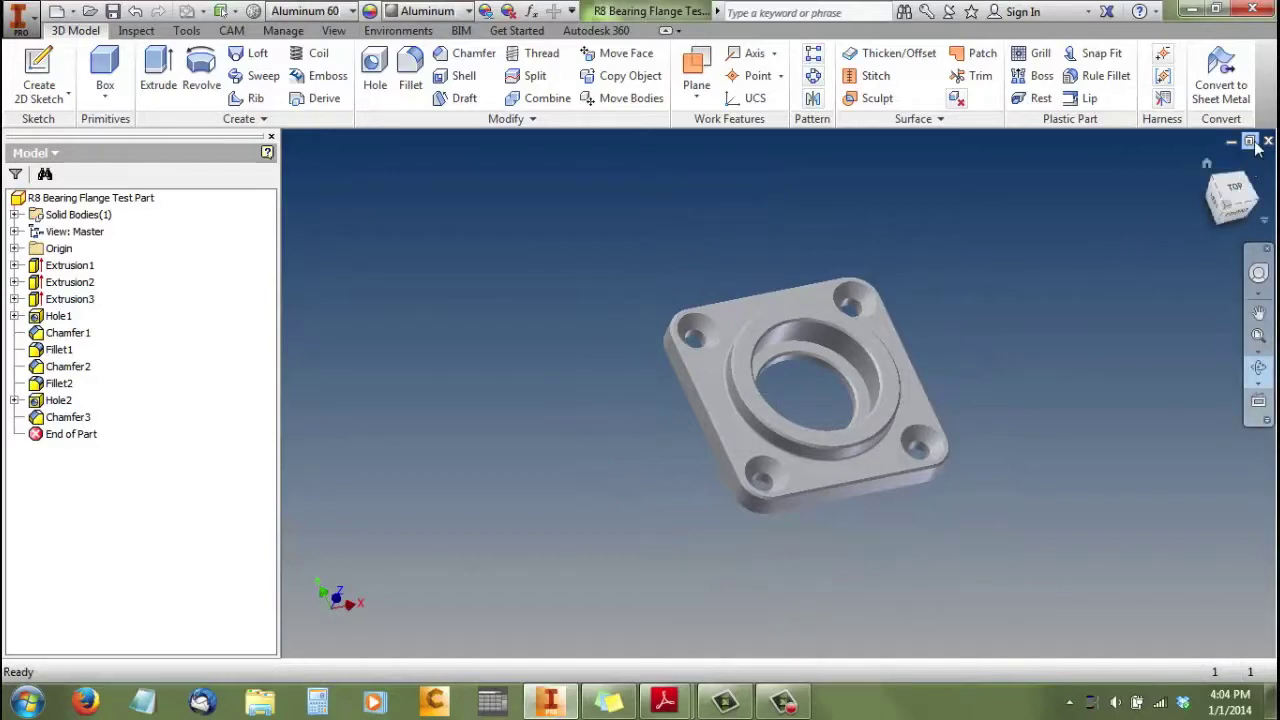
{"action": "left_click", "coordinate": [1268, 141]}
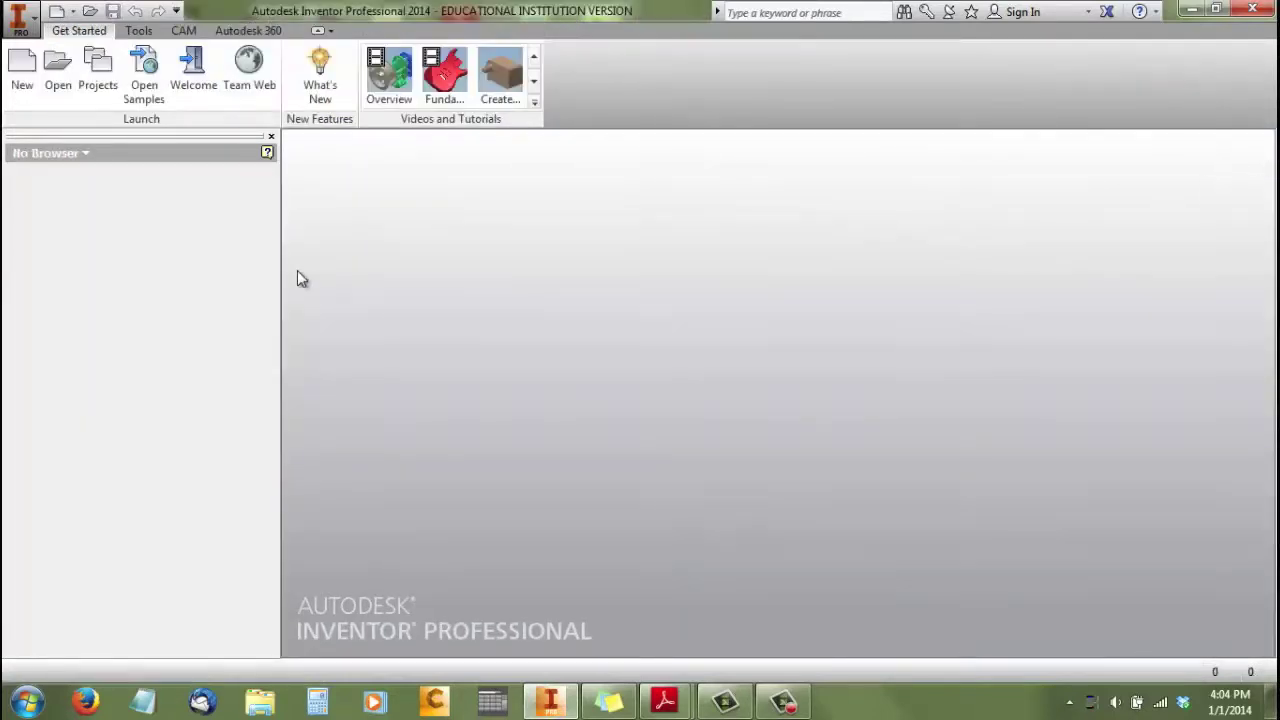
{"action": "left_click", "coordinate": [92, 90]}
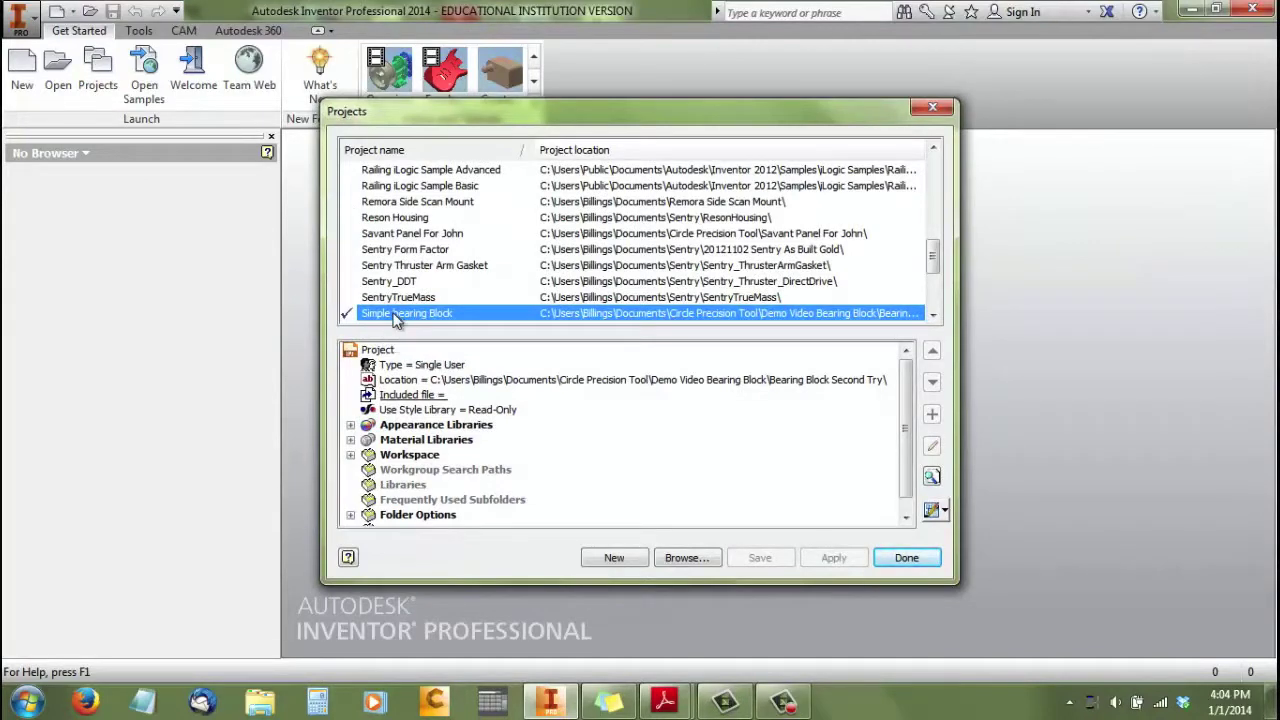
{"action": "left_click", "coordinate": [638, 562]}
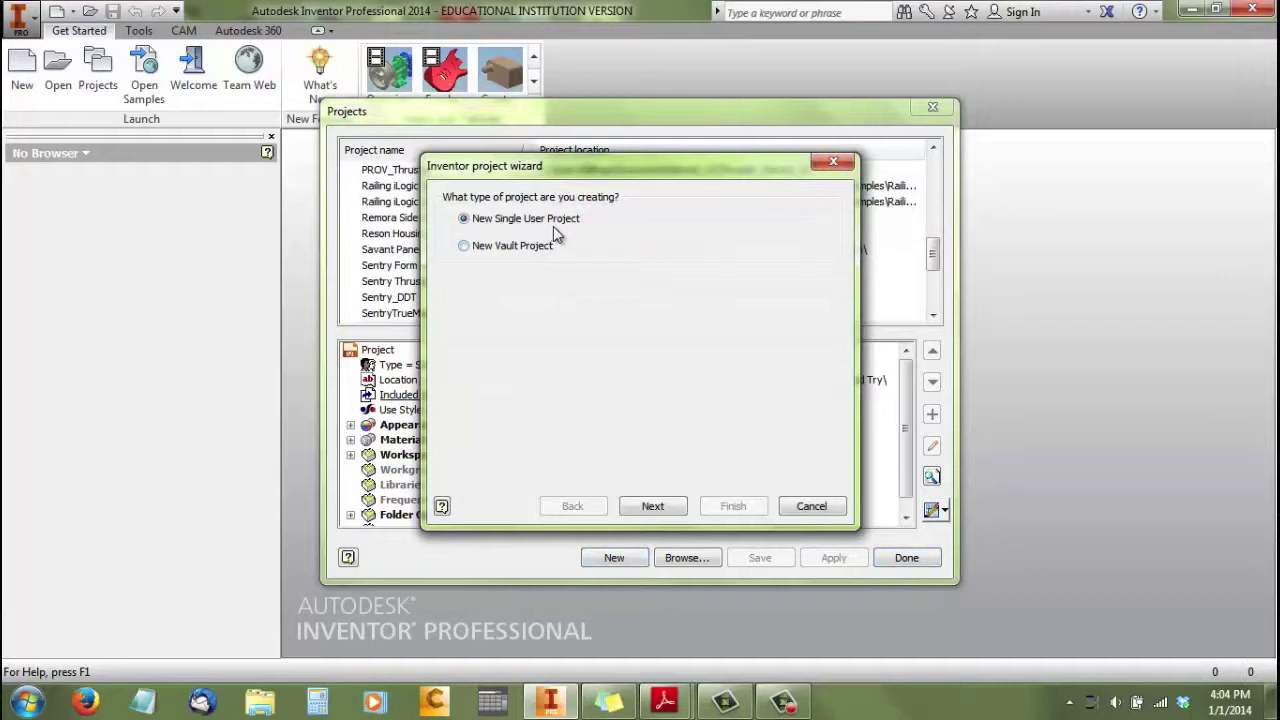
{"action": "left_click", "coordinate": [653, 506]}
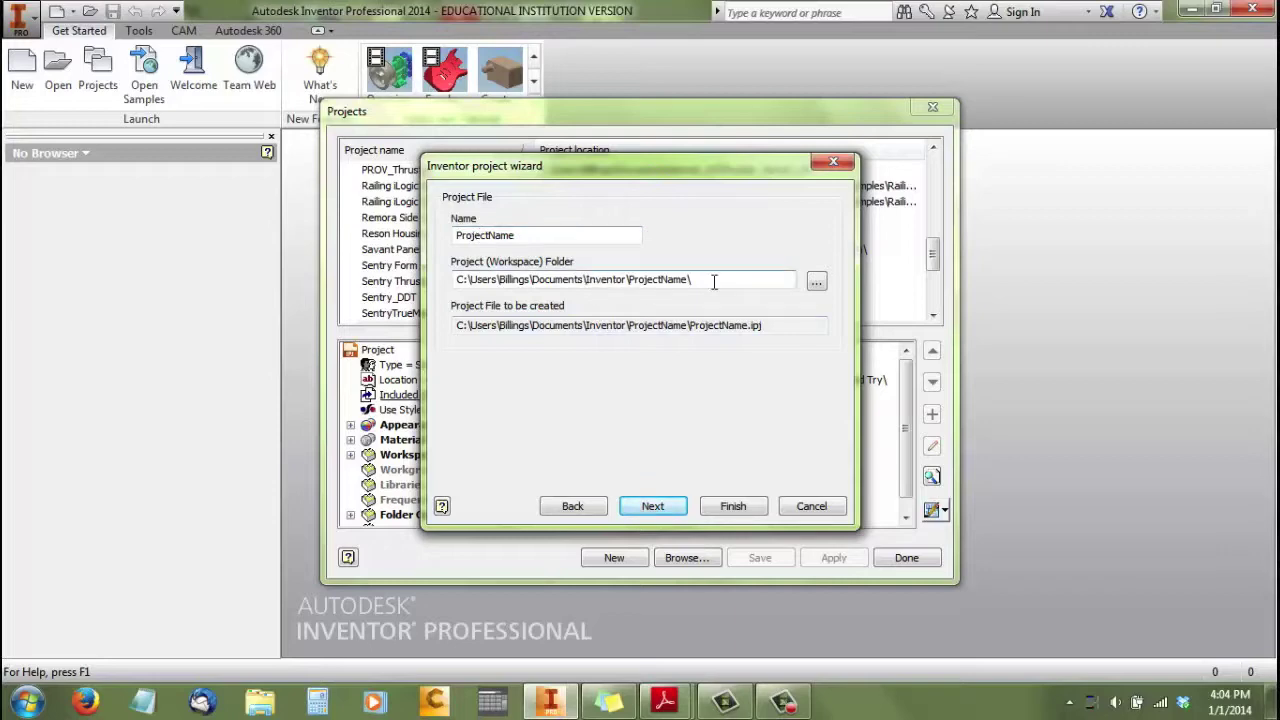
{"action": "left_click", "coordinate": [817, 283]}
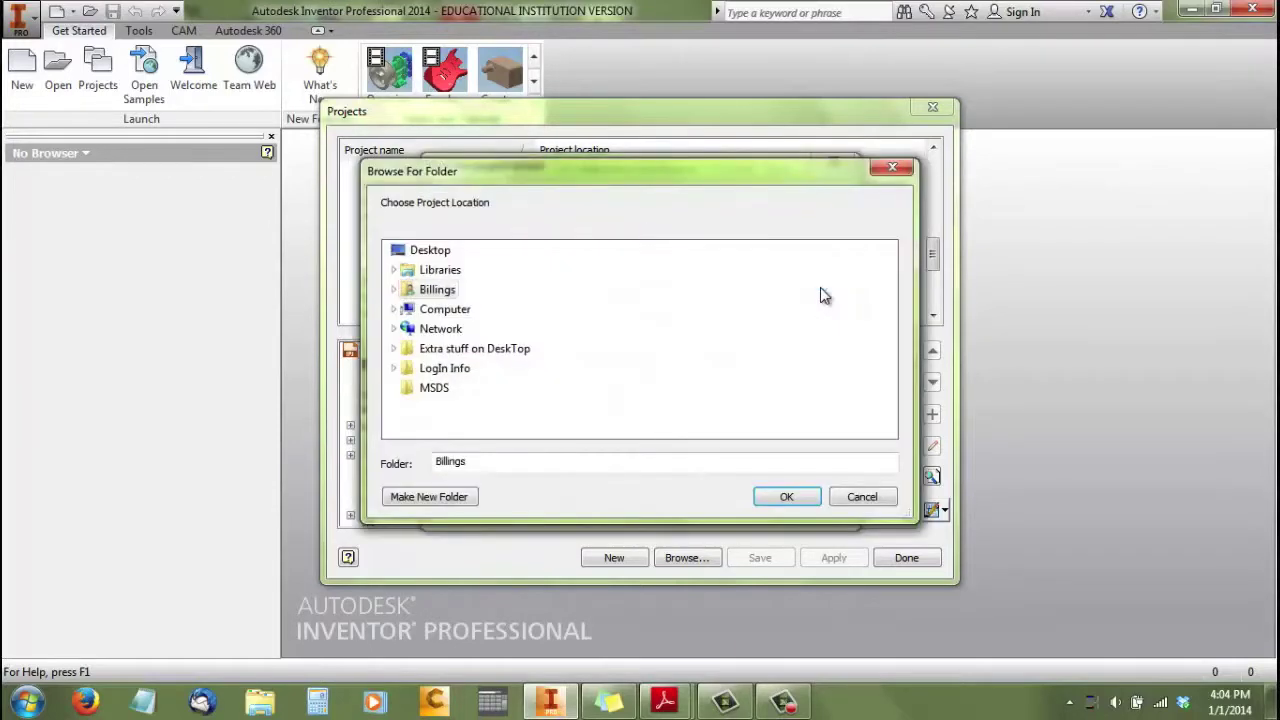
{"action": "double_click", "coordinate": [440, 270]}
{"action": "double_click", "coordinate": [448, 289]}
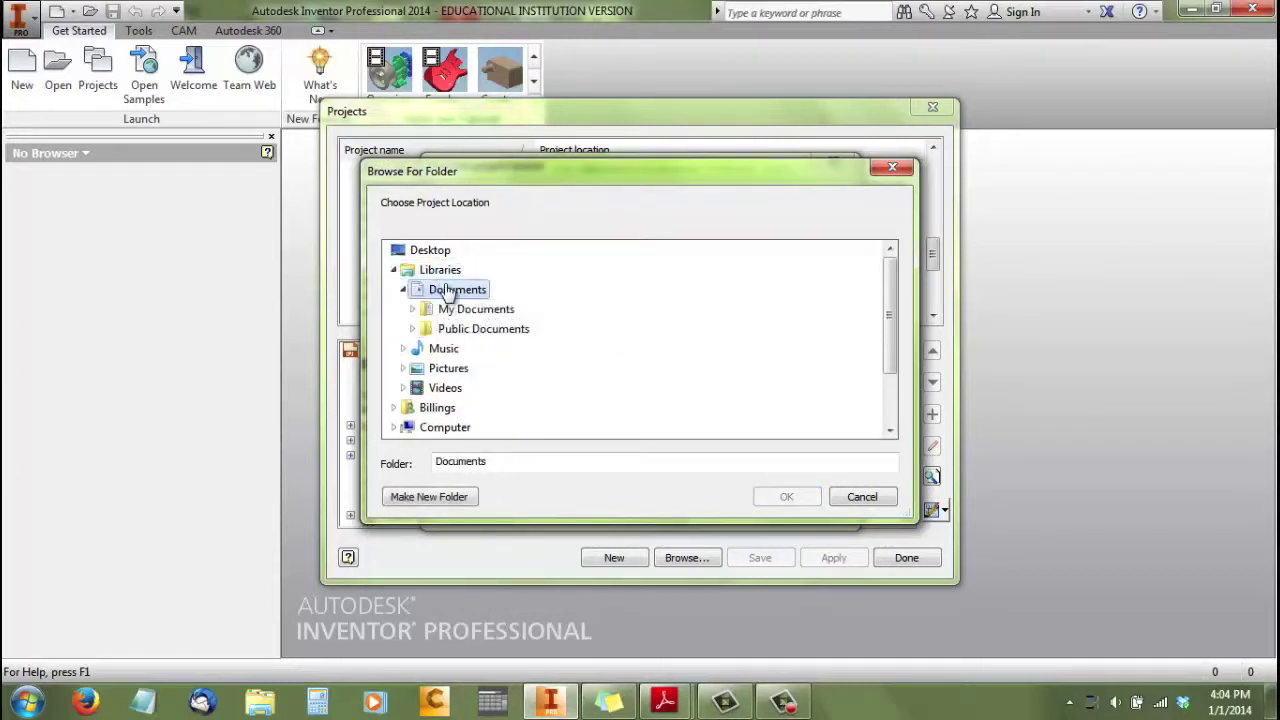
{"action": "double_click", "coordinate": [474, 310]}
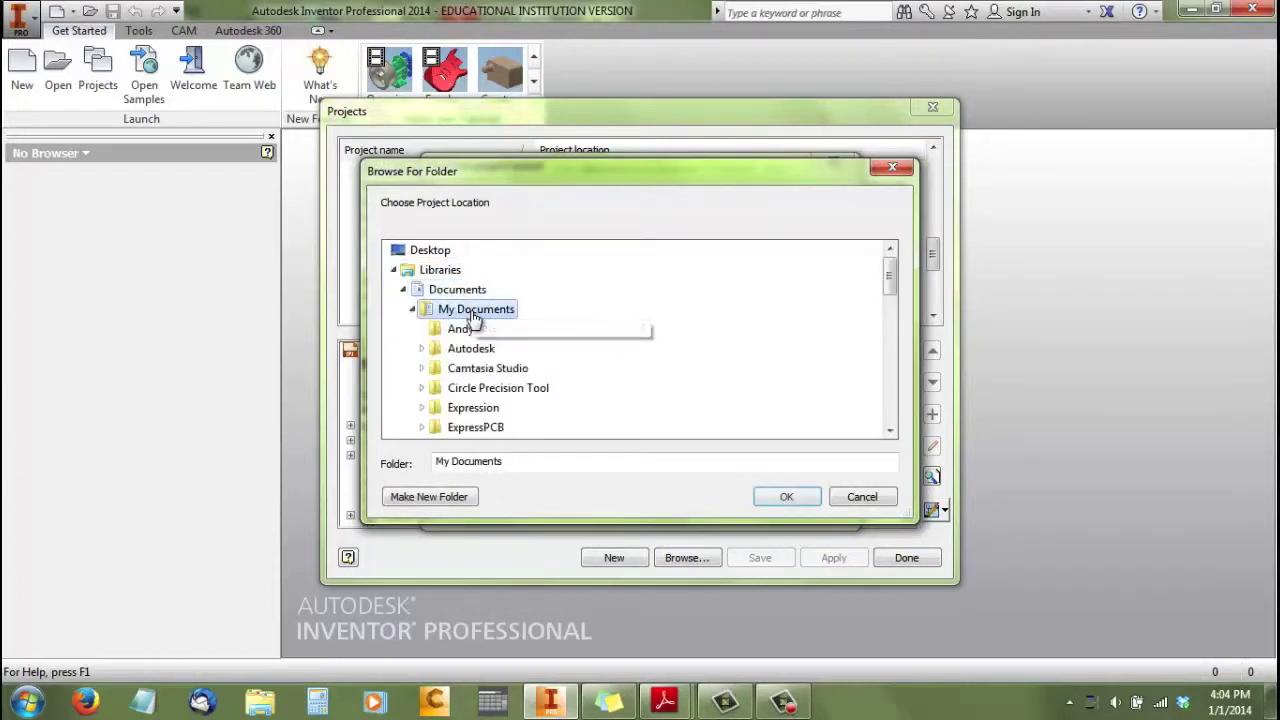
{"action": "double_click", "coordinate": [489, 389]}
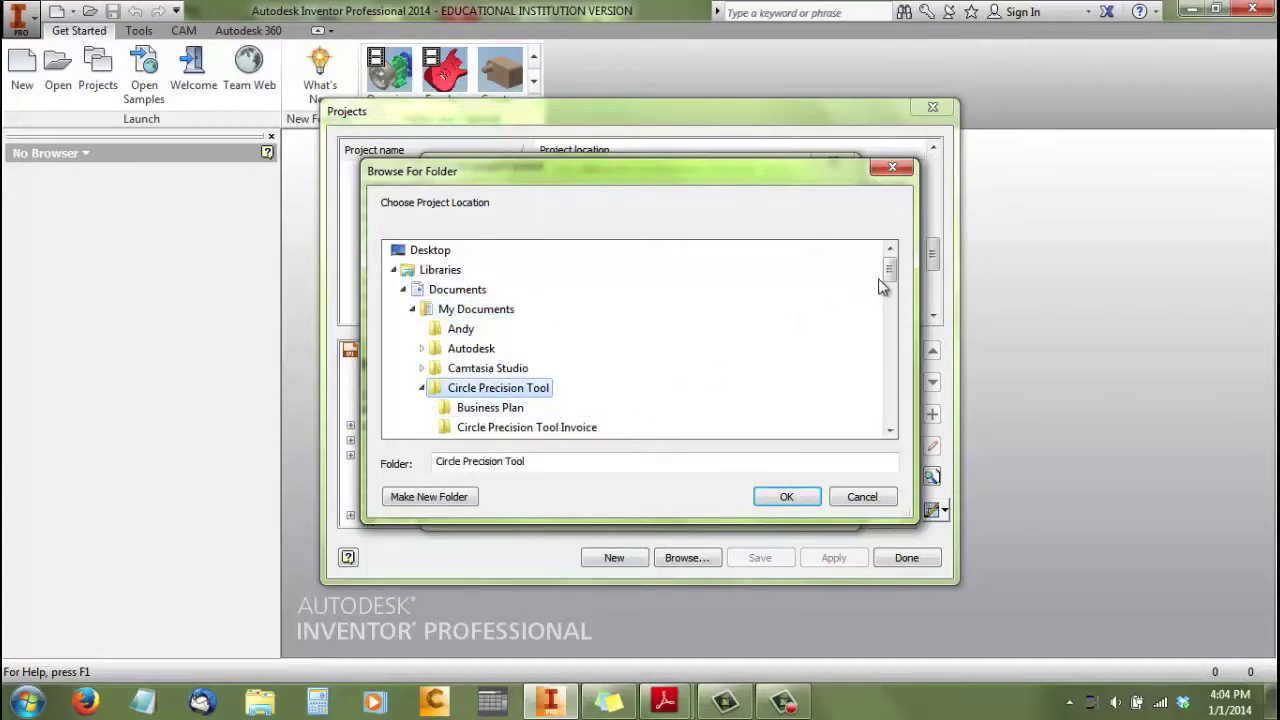
{"action": "left_click_drag", "start_coordinate": [888, 270], "coordinate": [892, 303]}
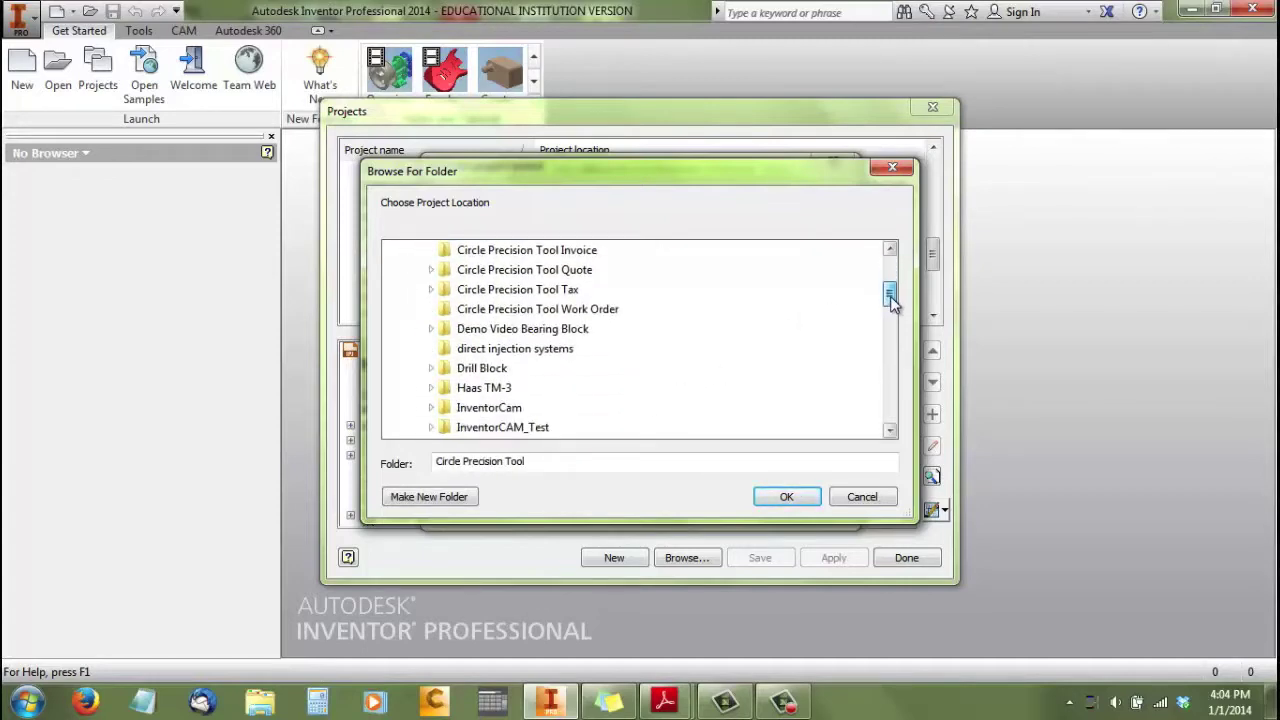
{"action": "double_click", "coordinate": [468, 331]}
{"action": "left_click_drag", "start_coordinate": [890, 278], "coordinate": [892, 305]}
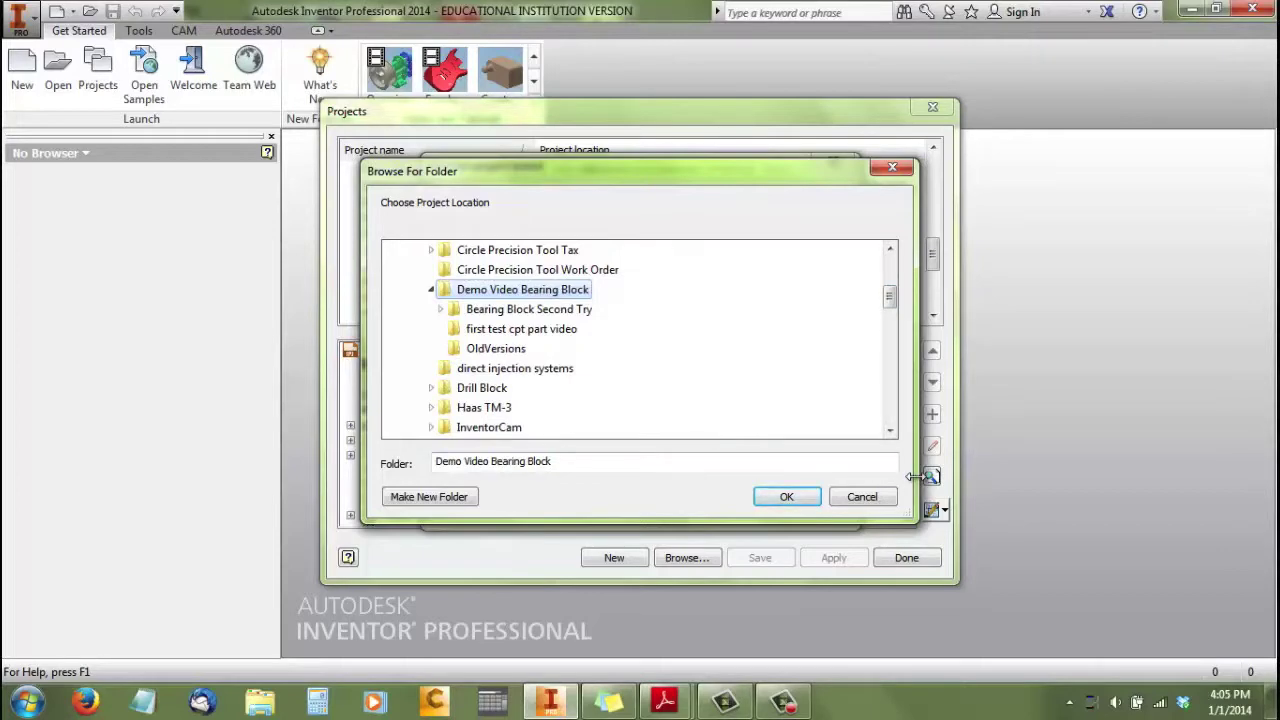
{"action": "left_click", "coordinate": [860, 497]}
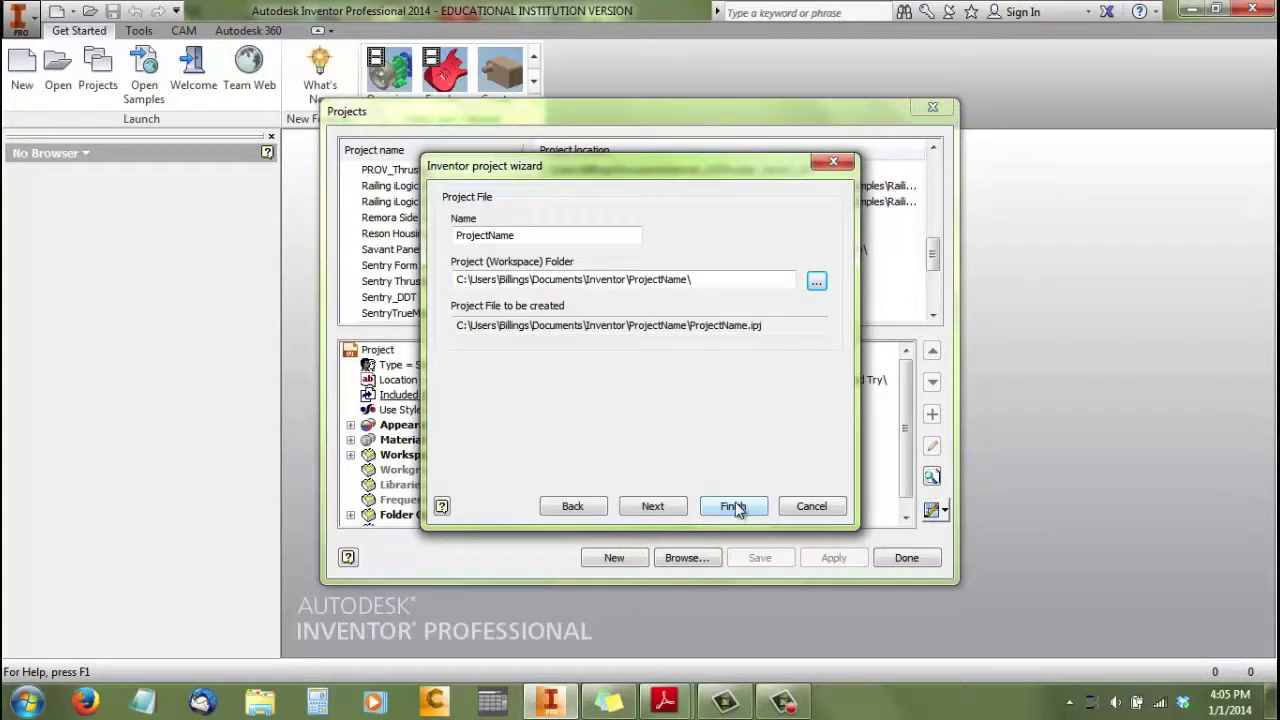
{"action": "left_click", "coordinate": [811, 506]}
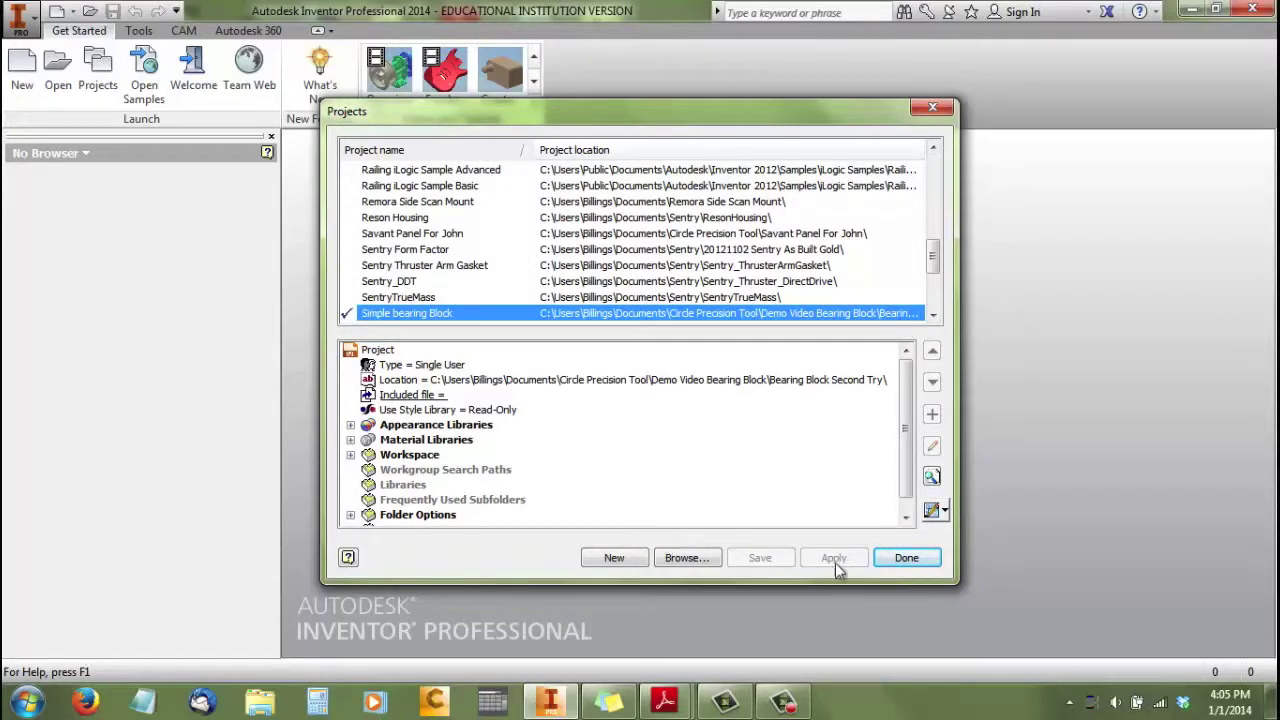
{"action": "left_click", "coordinate": [907, 559]}
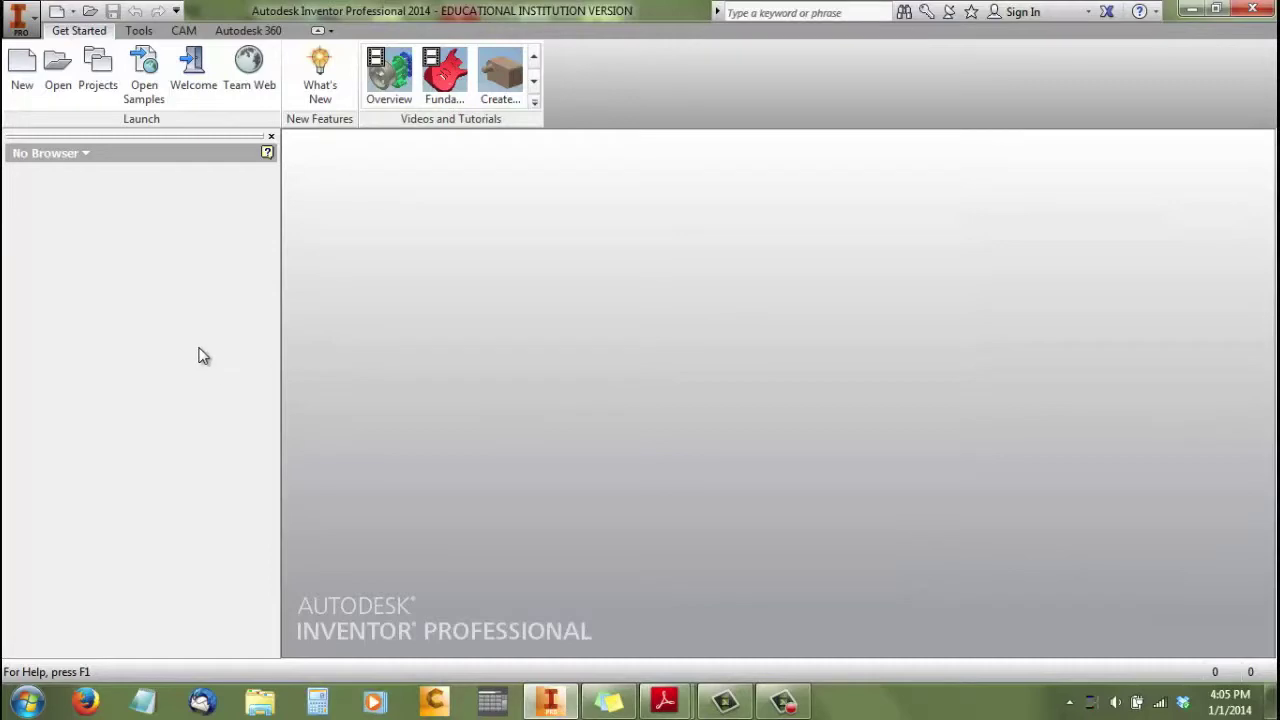
Step: Create a new part from the Standard.ipt template and slightly narrow the model browser
{"action": "left_click", "coordinate": [21, 88]}
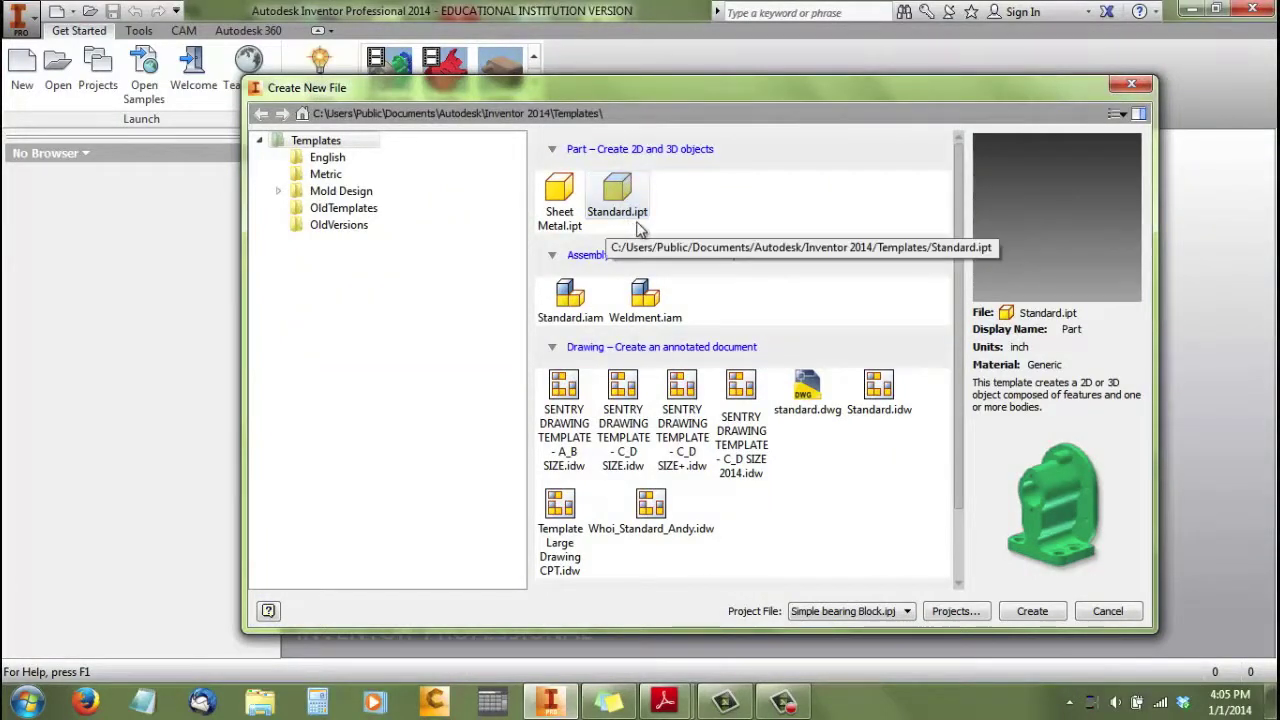
{"action": "double_click", "coordinate": [618, 195]}
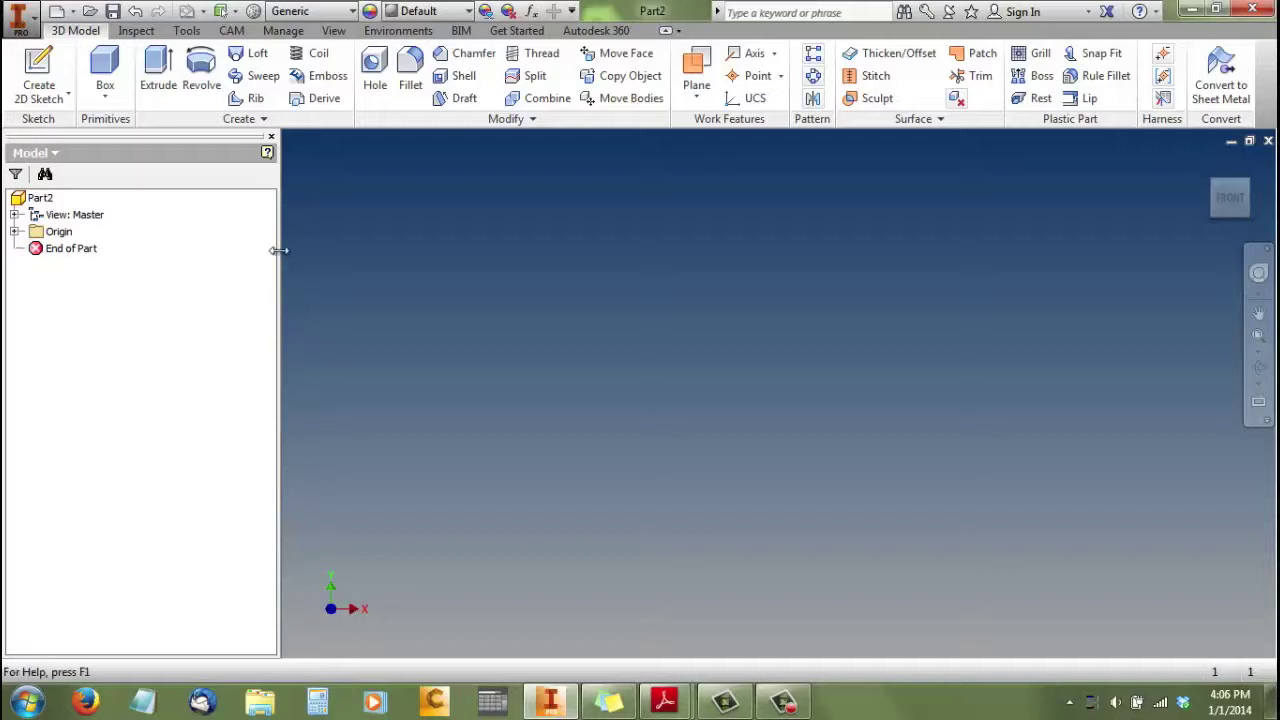
{"action": "left_click_drag", "start_coordinate": [280, 251], "coordinate": [257, 254]}
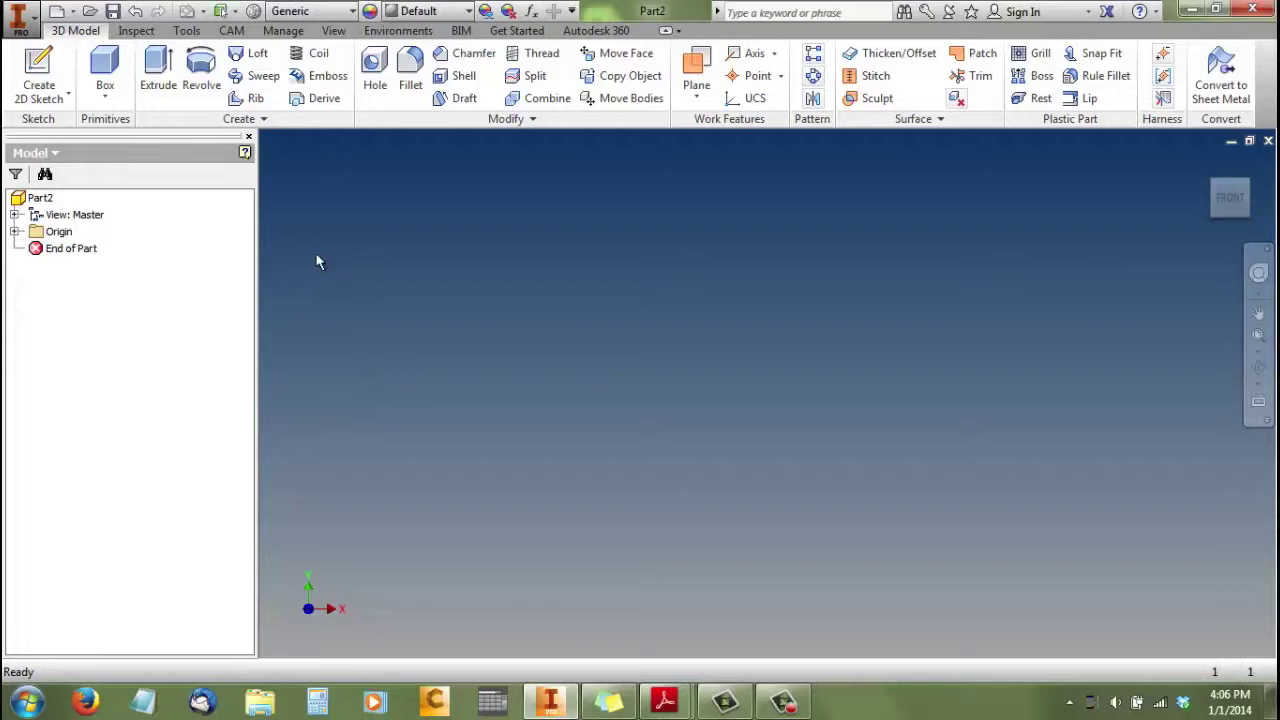
Step: Start a new 2D sketch on the XY plane of the origin
{"action": "left_click", "coordinate": [55, 98]}
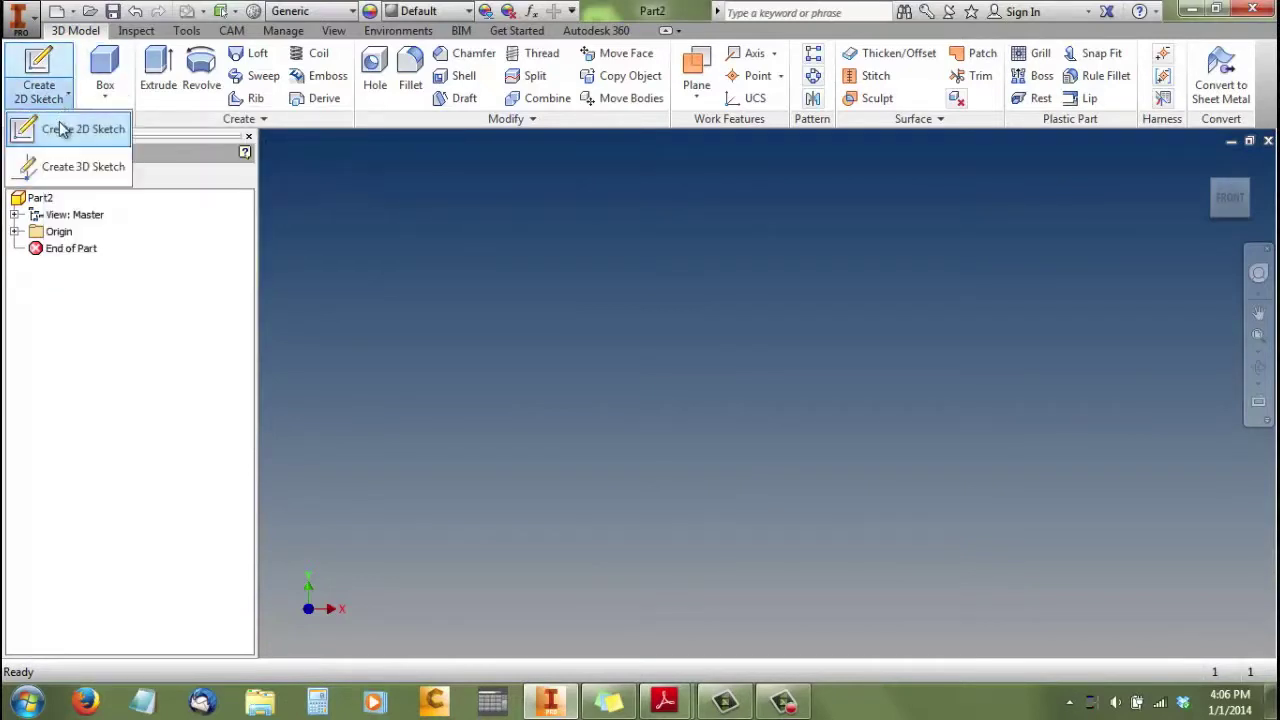
{"action": "left_click", "coordinate": [419, 255]}
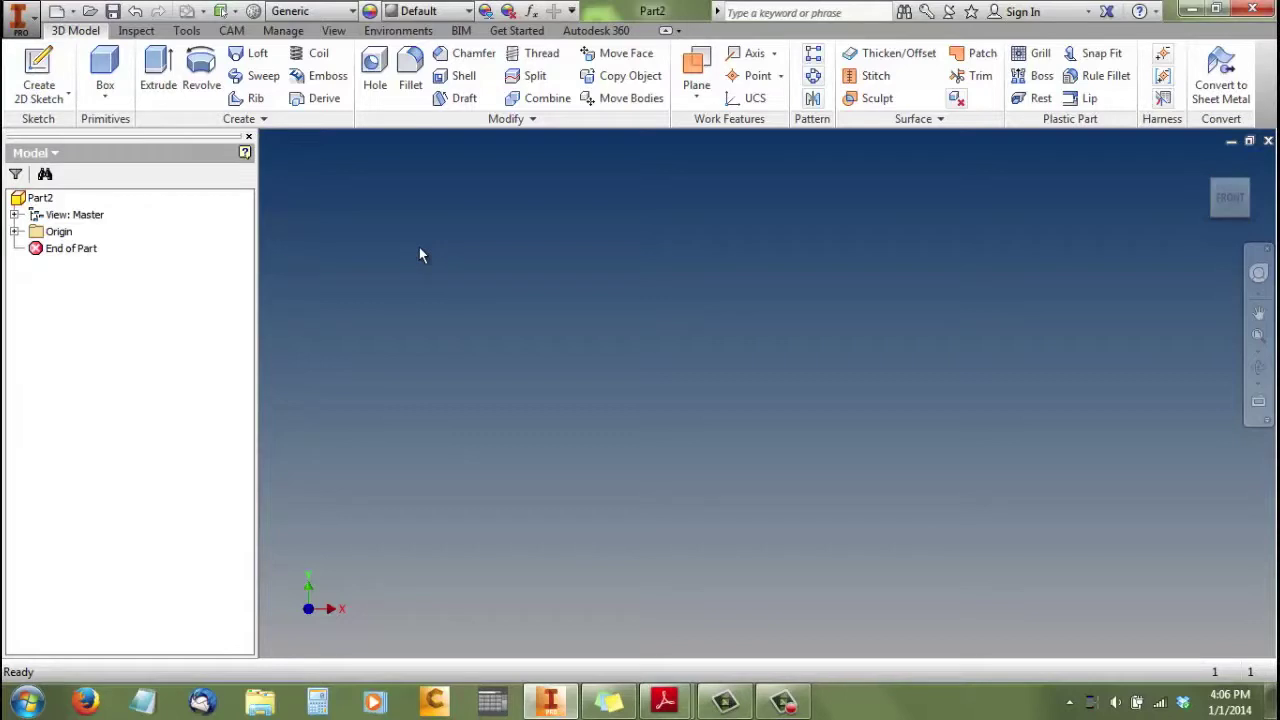
{"action": "right_click", "coordinate": [419, 255]}
{"action": "left_click", "coordinate": [423, 300]}
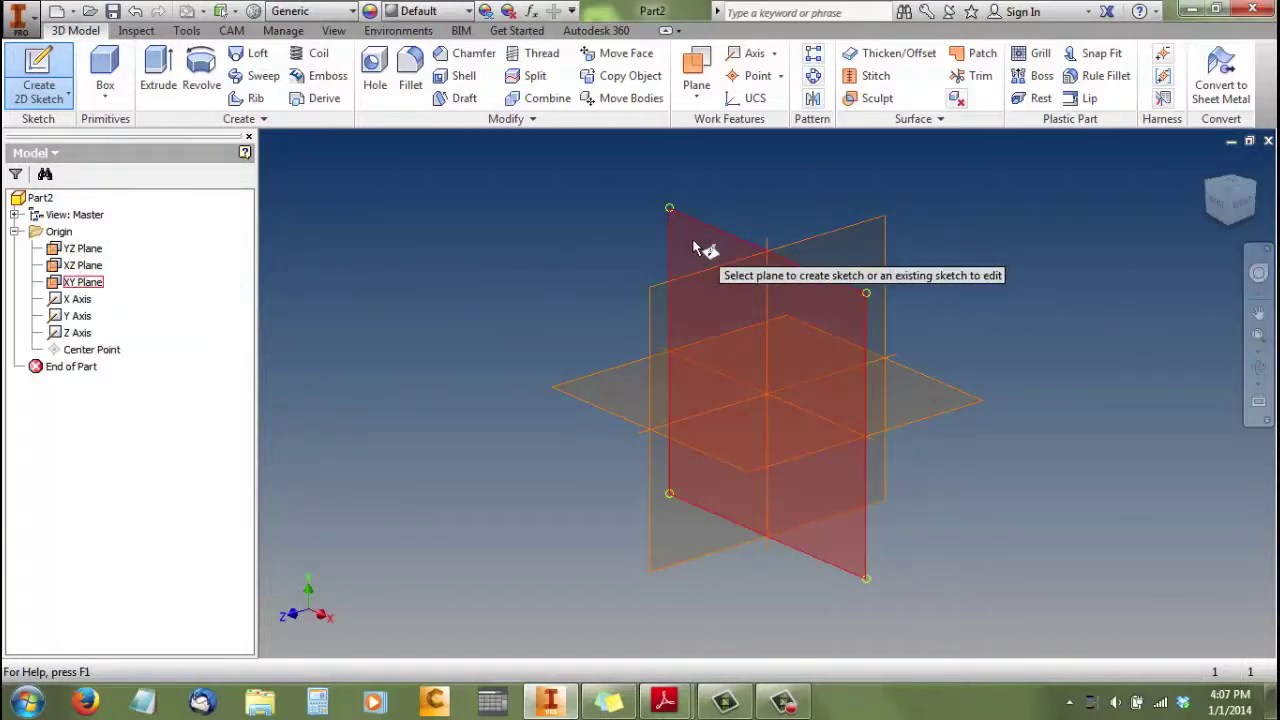
{"action": "left_click", "coordinate": [80, 284]}
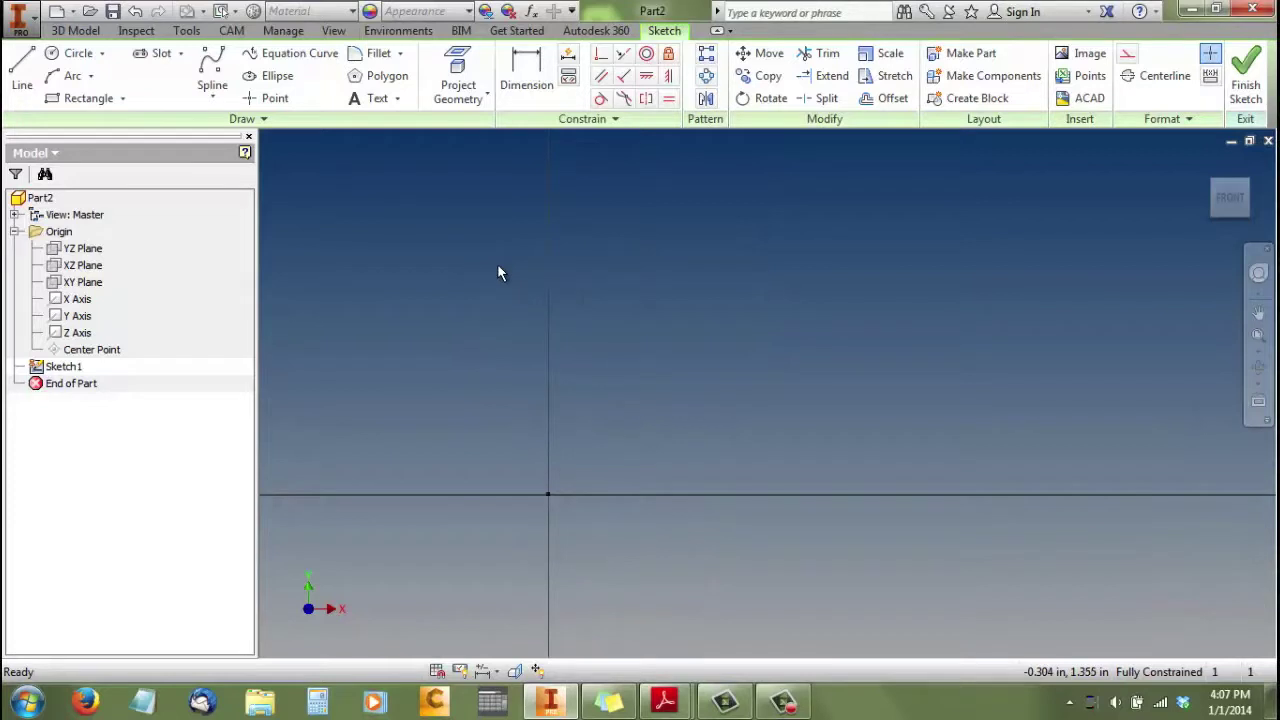
Step: Draw a 2 in by 2 in two-point rectangle with one corner on the origin and finish the sketch
{"action": "left_click", "coordinate": [88, 98]}
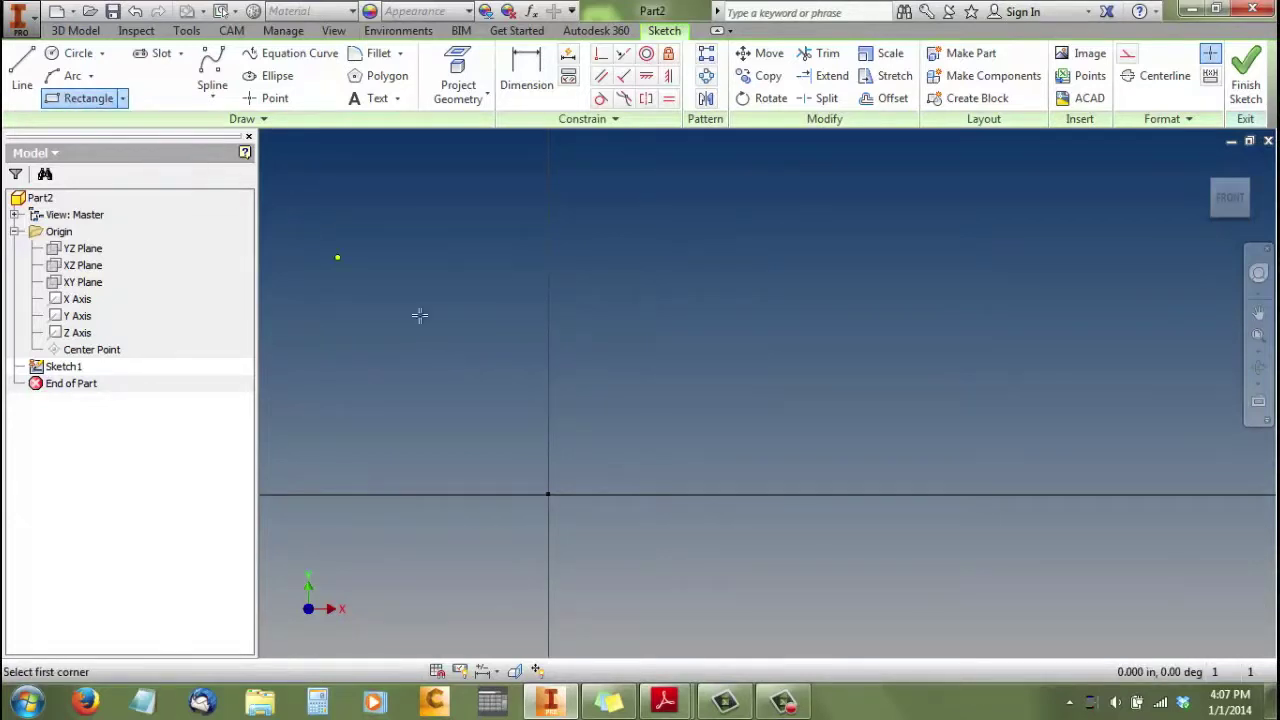
{"action": "left_click", "coordinate": [548, 494]}
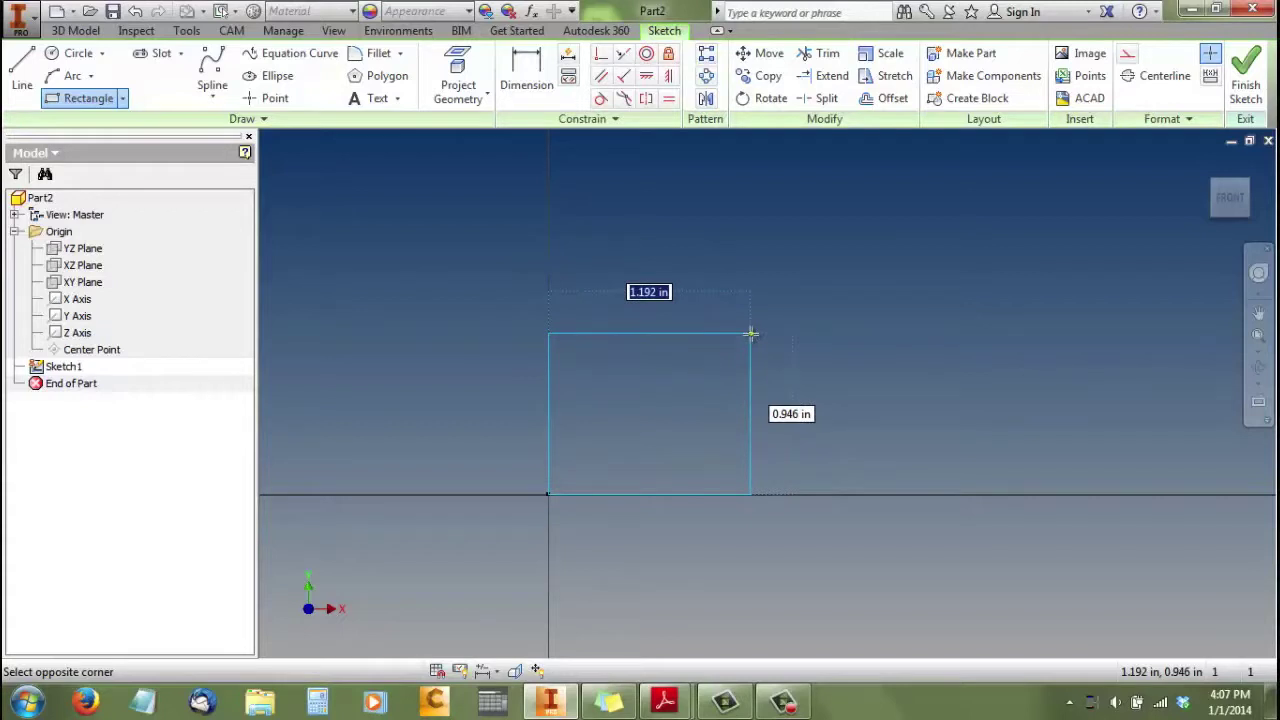
{"action": "type", "text": "2"}
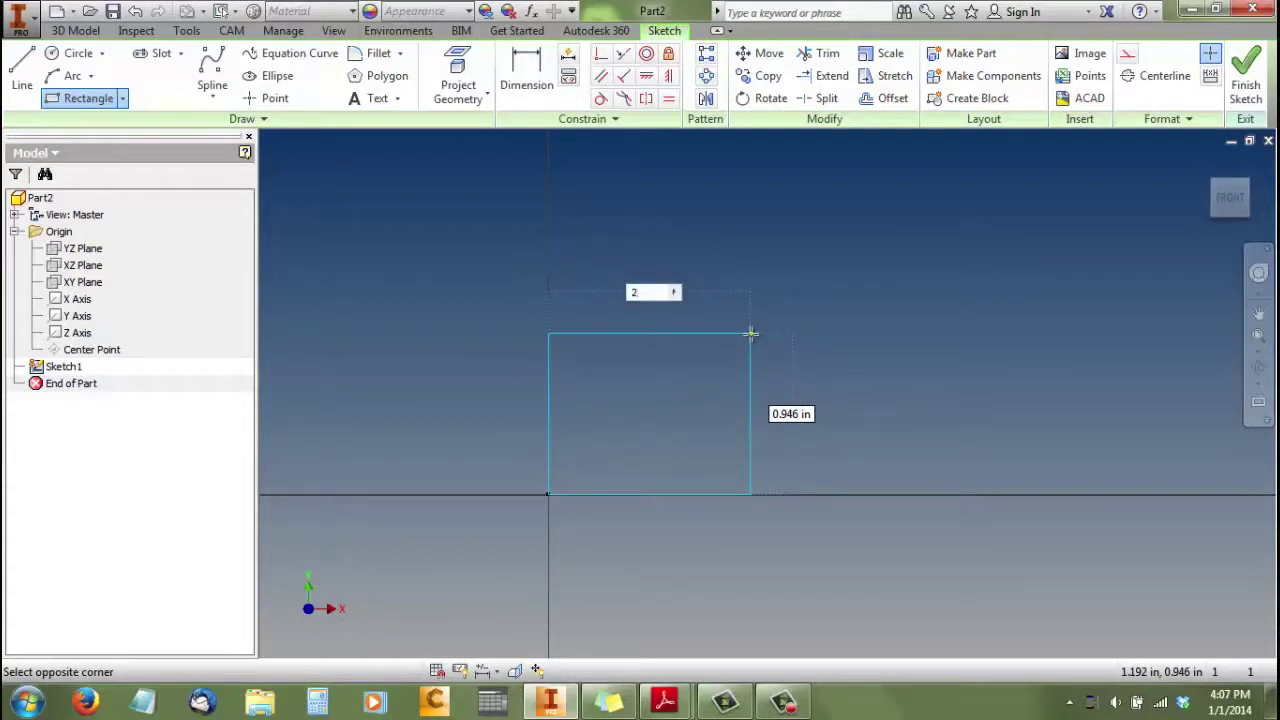
{"action": "key", "text": "Tab"}
{"action": "type", "text": "2"}
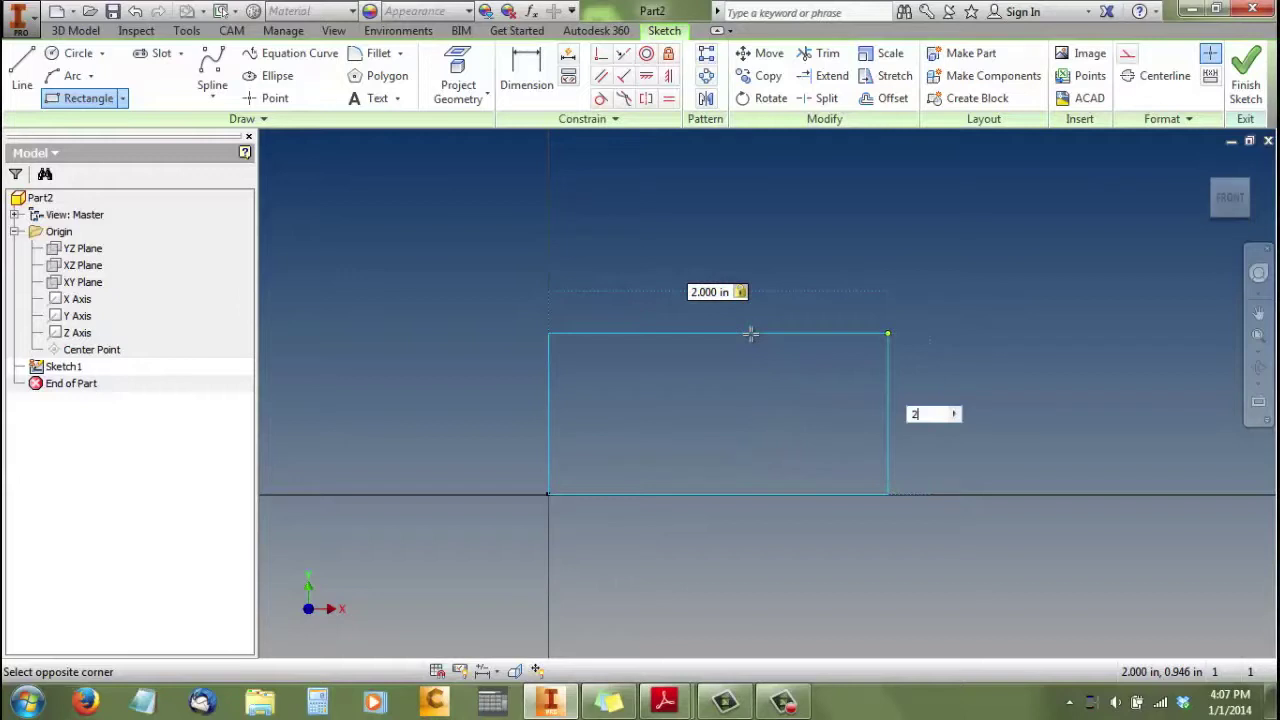
{"action": "key", "text": "Return"}
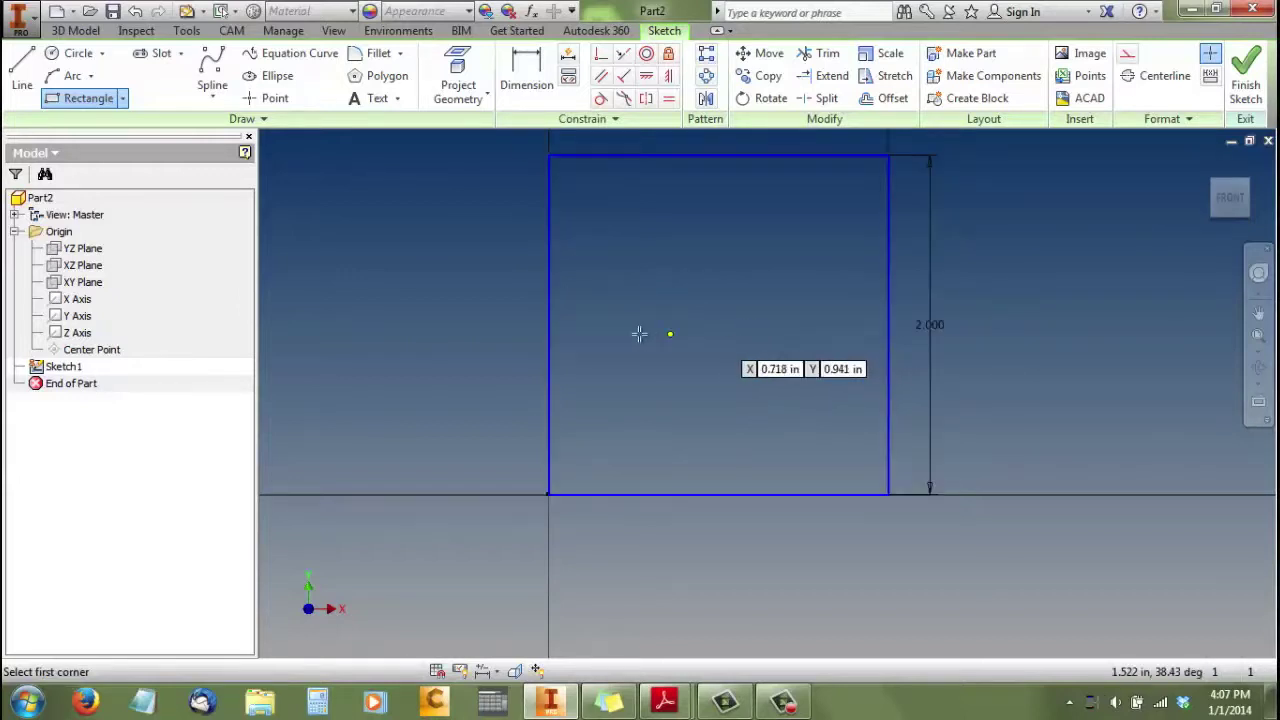
{"action": "right_click", "coordinate": [600, 330]}
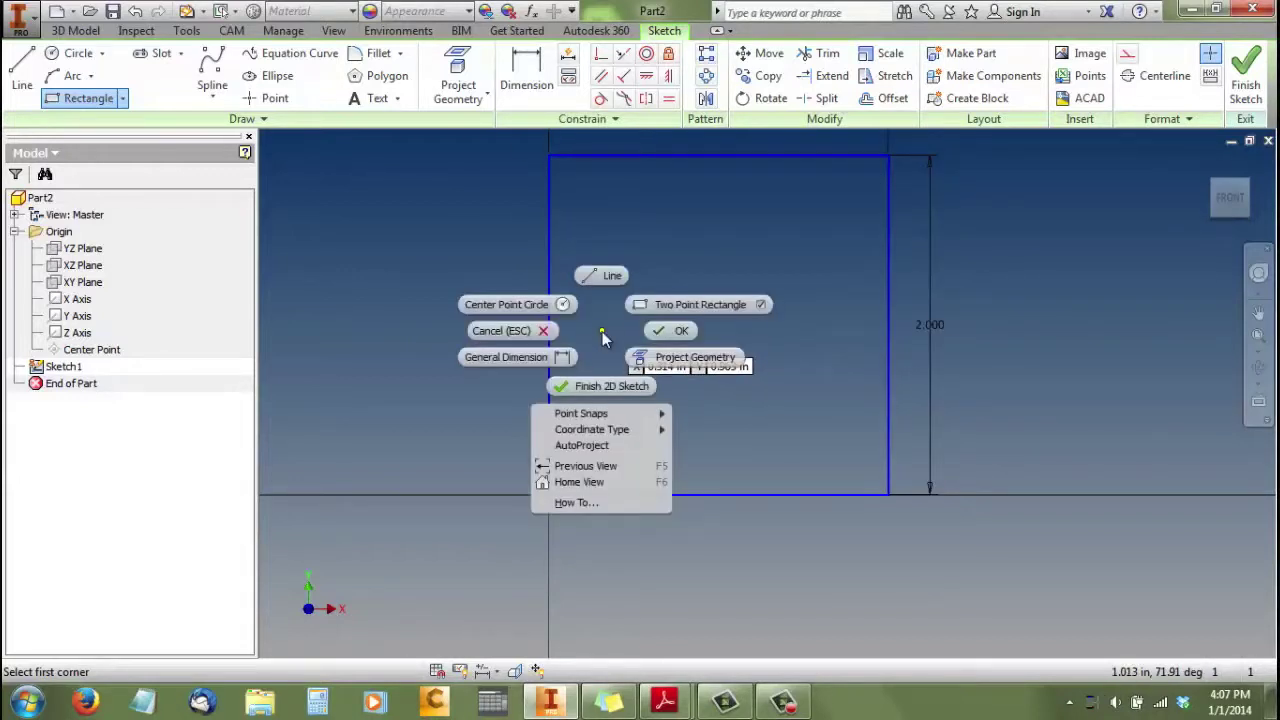
{"action": "left_click", "coordinate": [655, 333]}
{"action": "scroll", "coordinate": [717, 371], "scroll_direction": "down", "scroll_amount": 2}
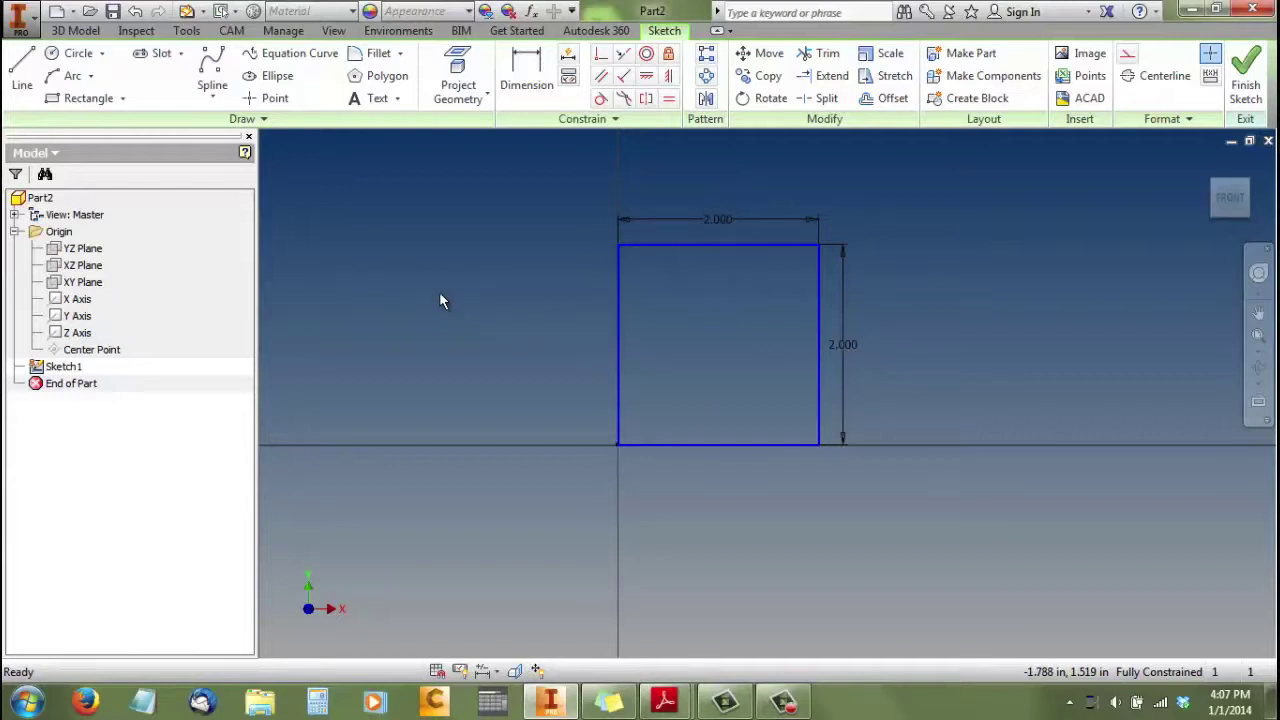
{"action": "right_click", "coordinate": [393, 230]}
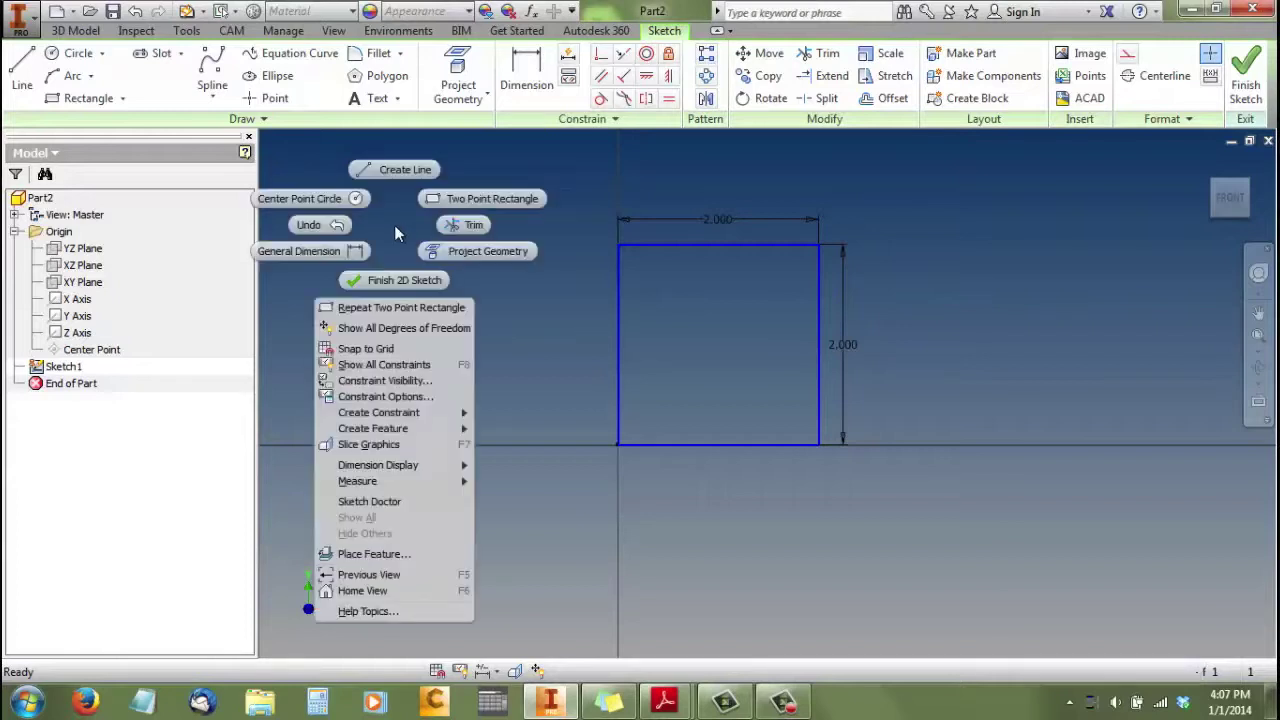
{"action": "left_click", "coordinate": [420, 282]}
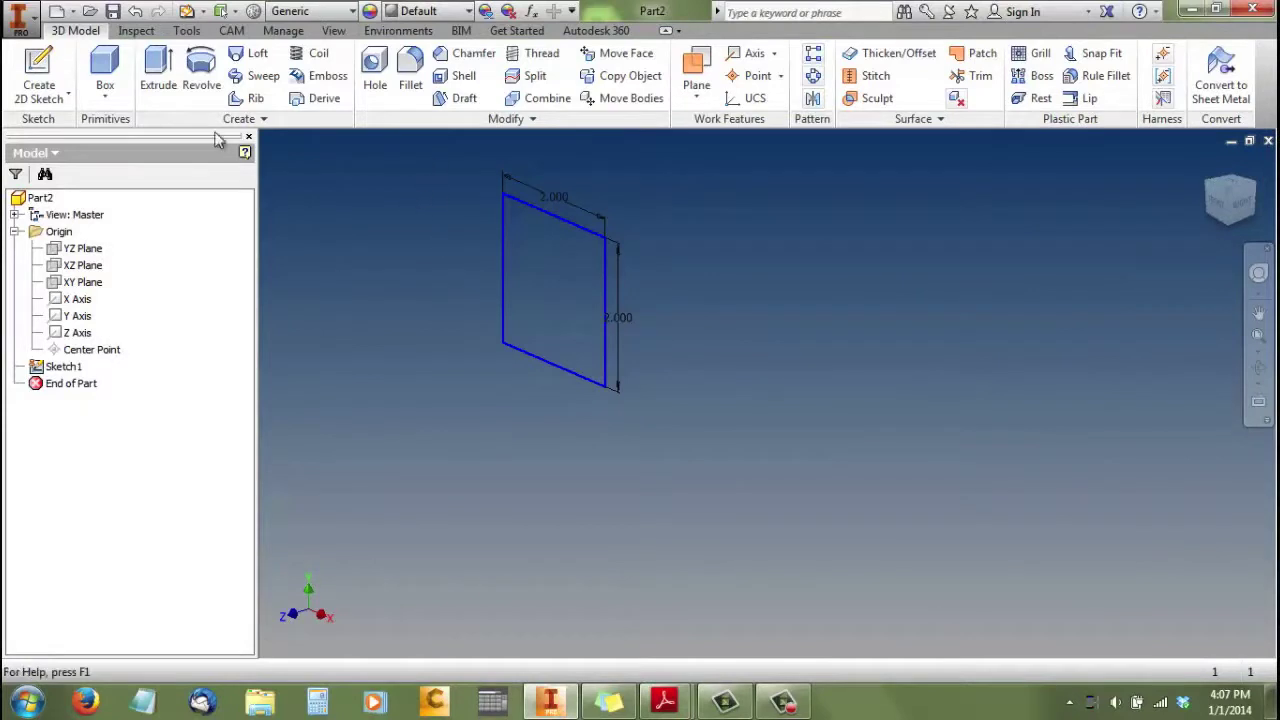
Step: Extrude the 2 in square sketch profile 0.25 in to form the base plate
{"action": "left_click", "coordinate": [158, 88]}
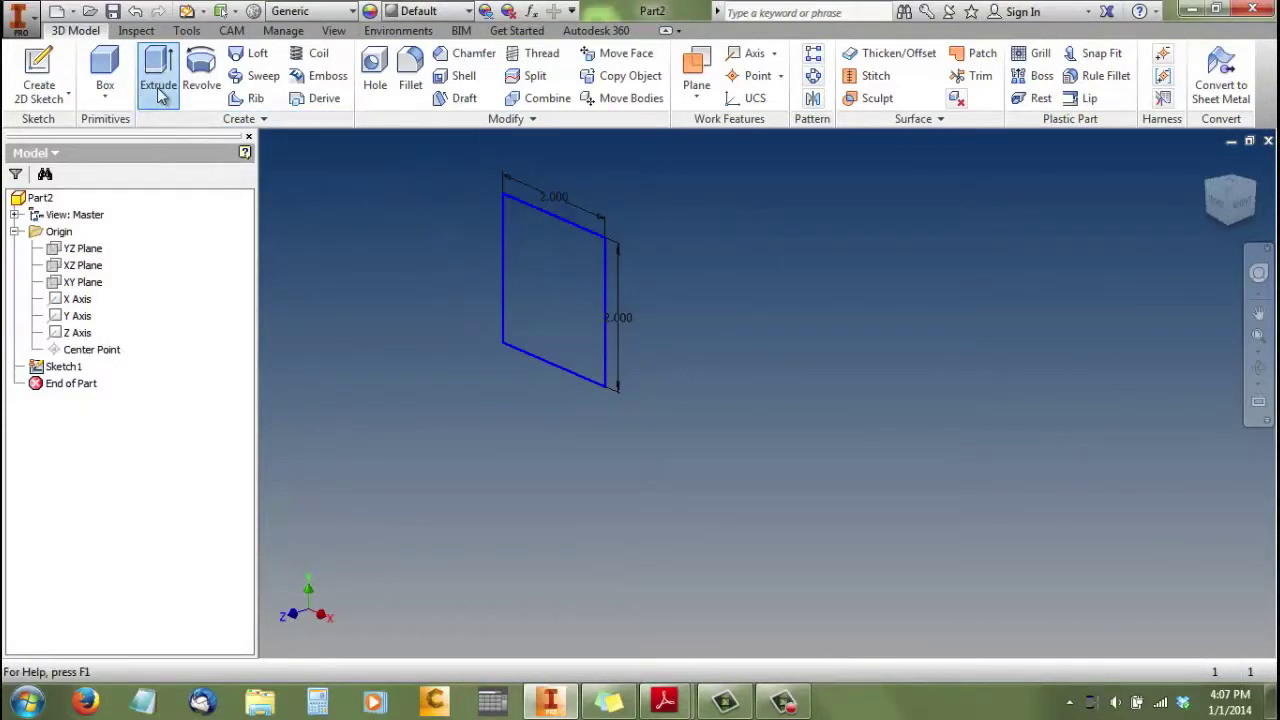
{"action": "type", "text": ".25"}
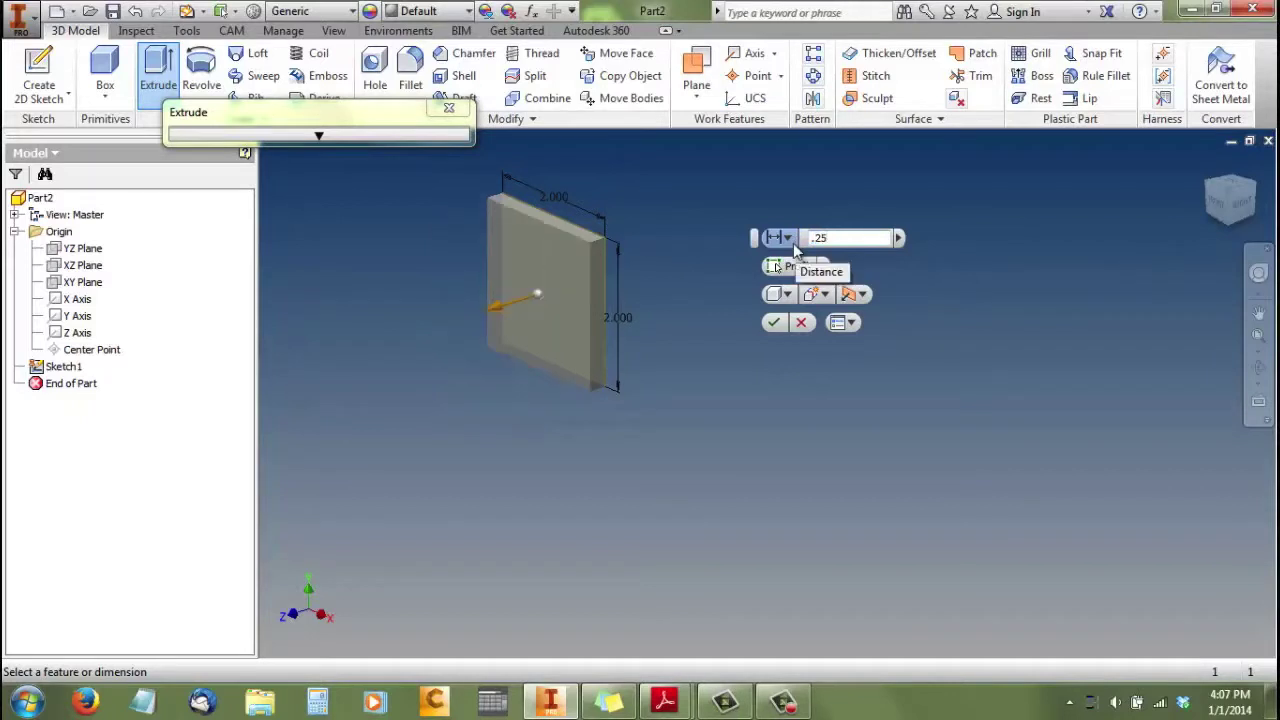
{"action": "left_click", "coordinate": [773, 322]}
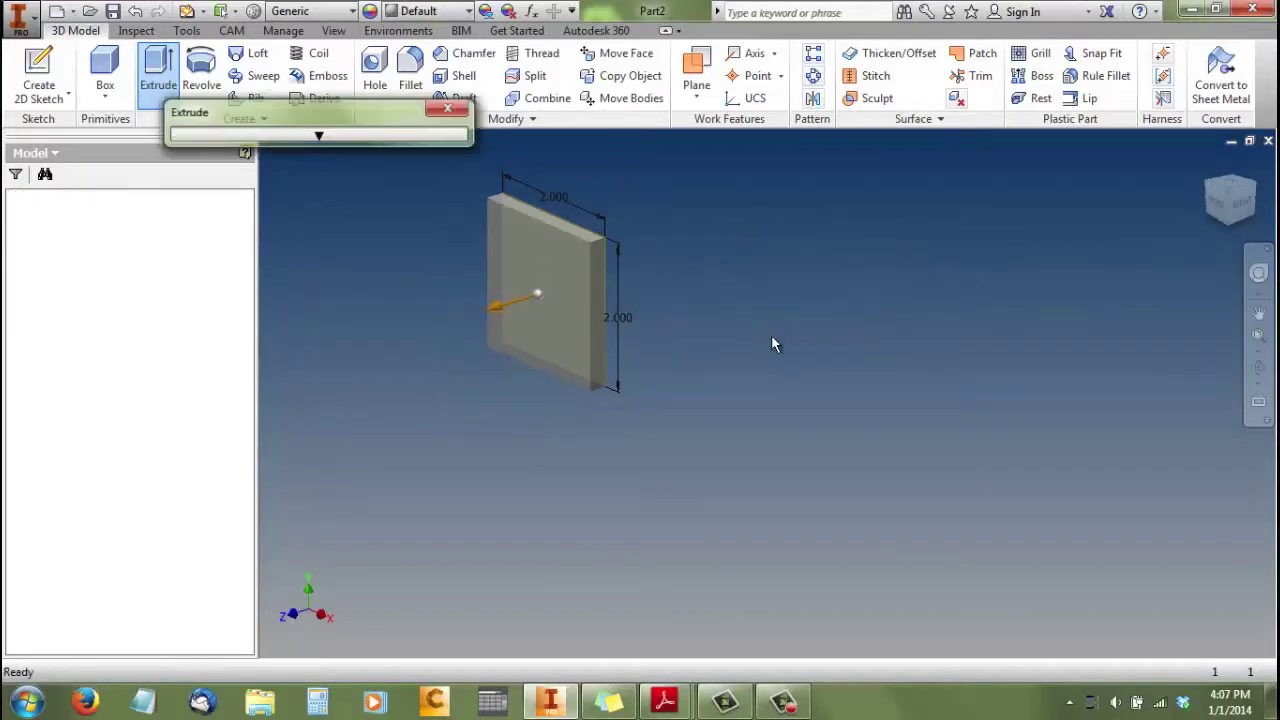
Step: Start a new 2D sketch on the large front face of the square plate
{"action": "scroll", "coordinate": [851, 365], "scroll_direction": "down", "scroll_amount": 4}
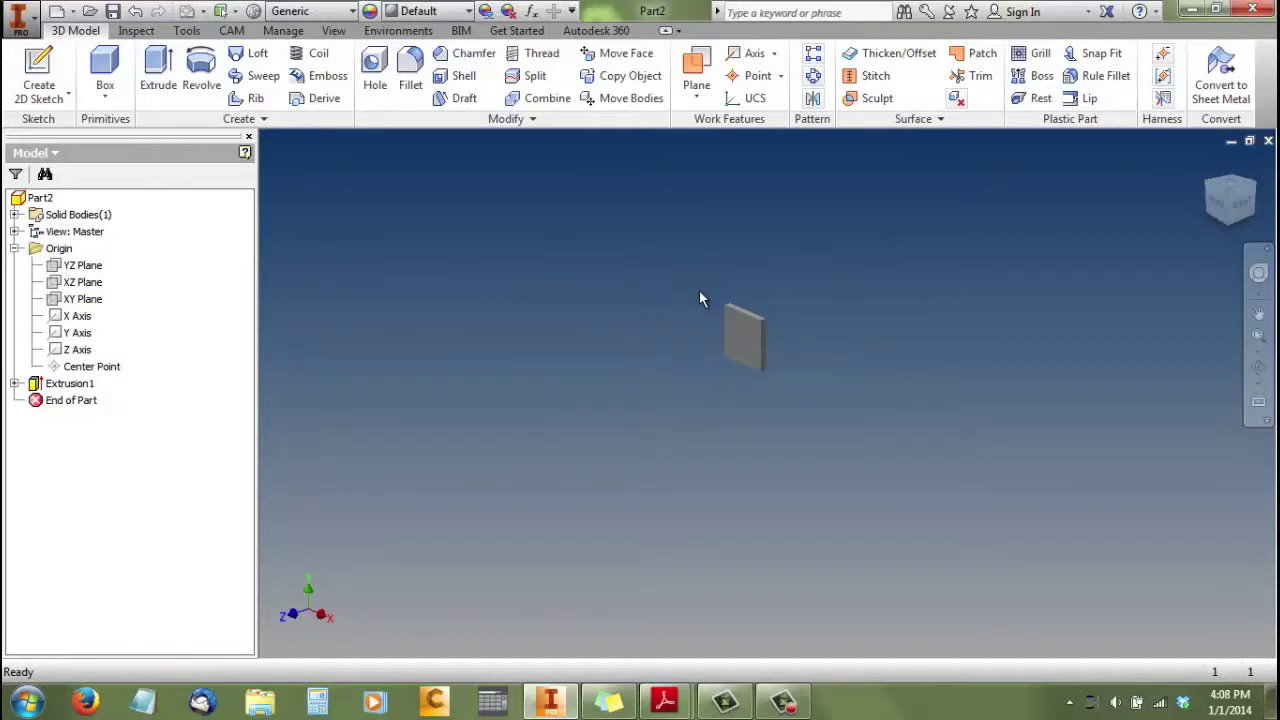
{"action": "scroll", "coordinate": [841, 380], "scroll_direction": "up", "scroll_amount": 4}
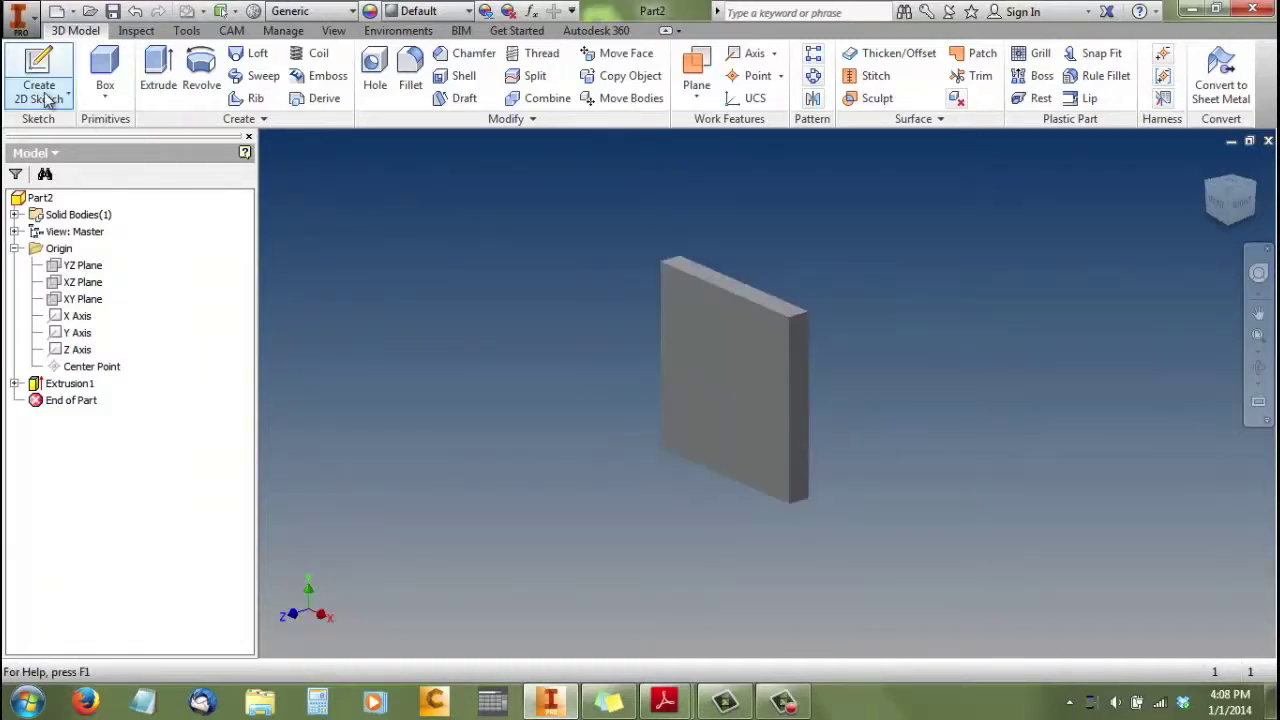
{"action": "right_click", "coordinate": [332, 245]}
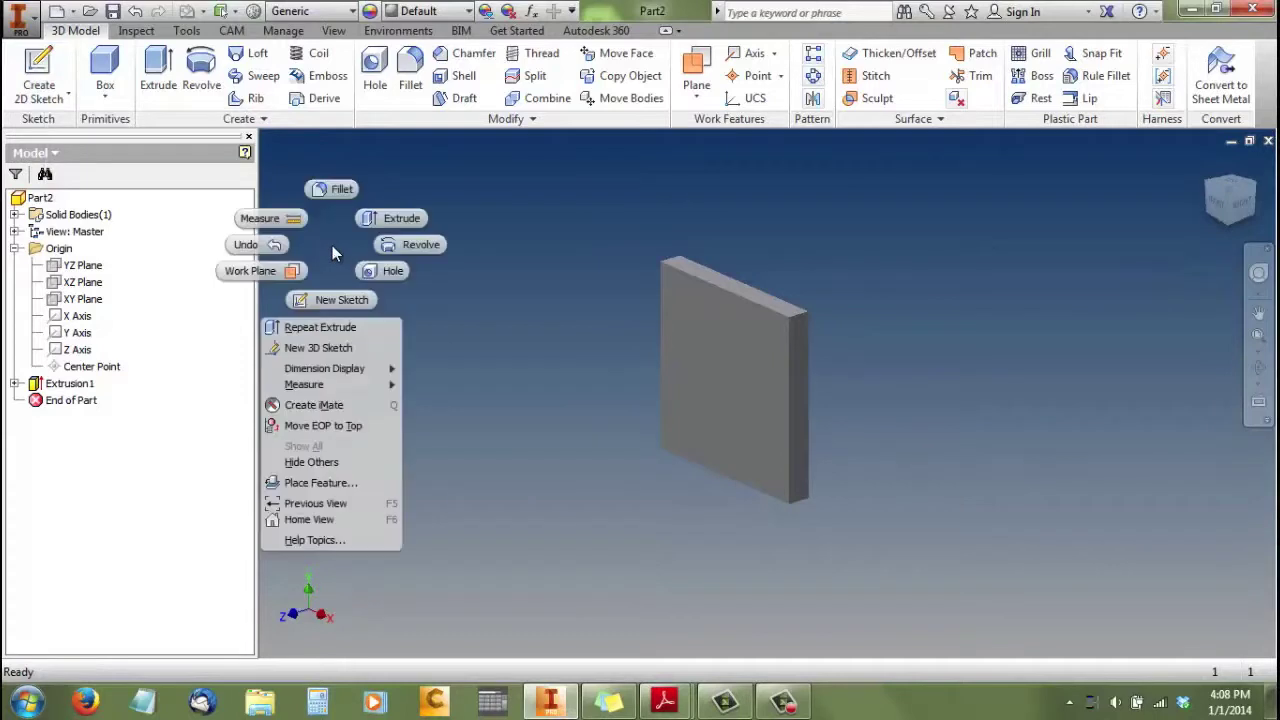
{"action": "left_click", "coordinate": [342, 299]}
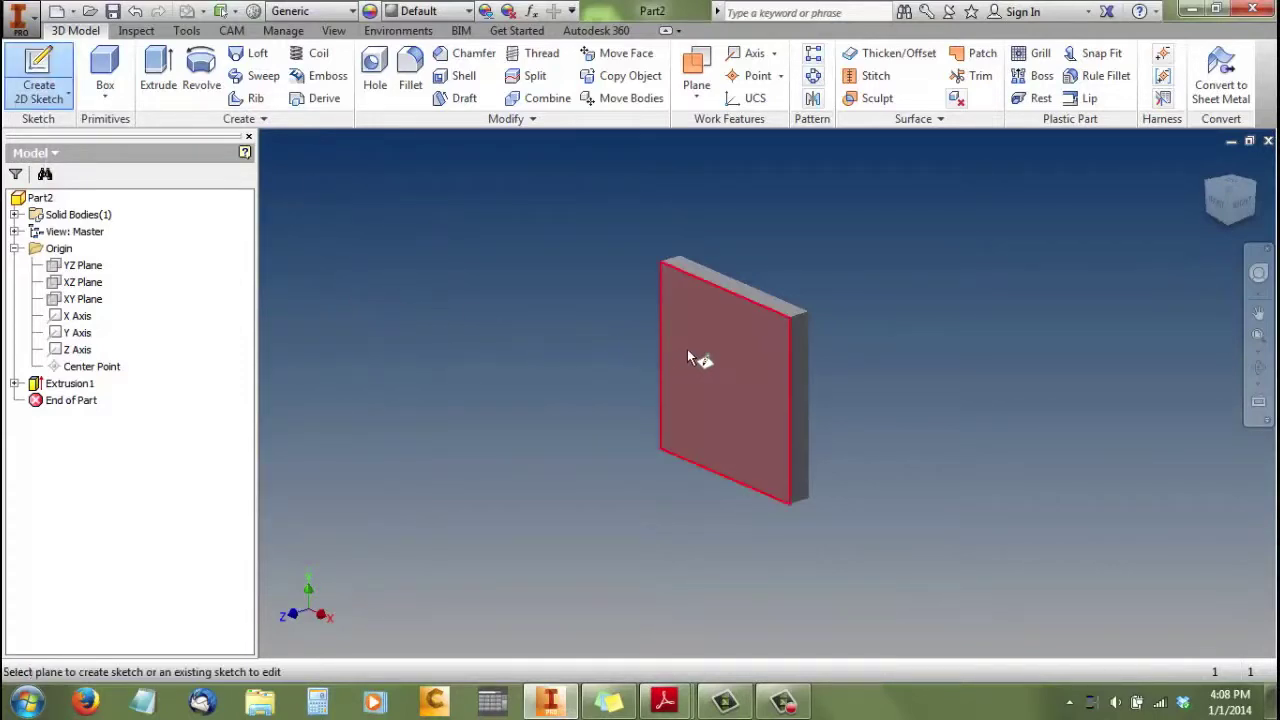
{"action": "left_click", "coordinate": [688, 357]}
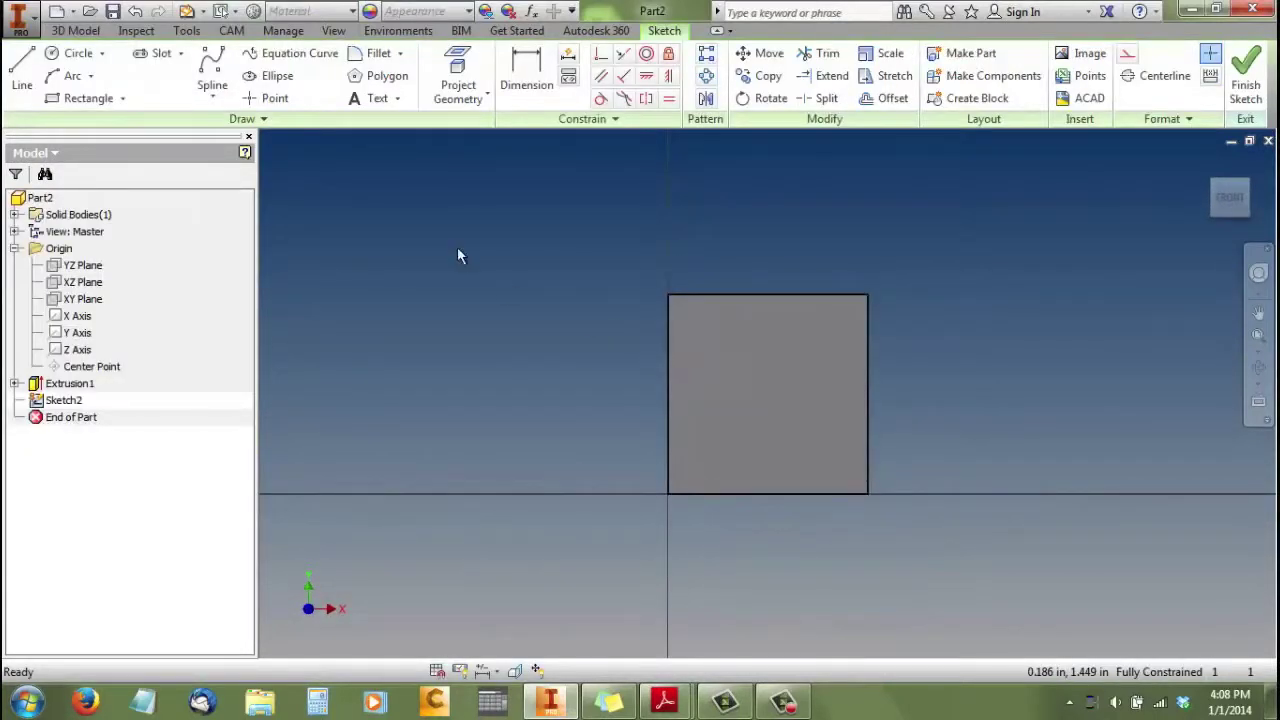
{"action": "left_click", "coordinate": [79, 53]}
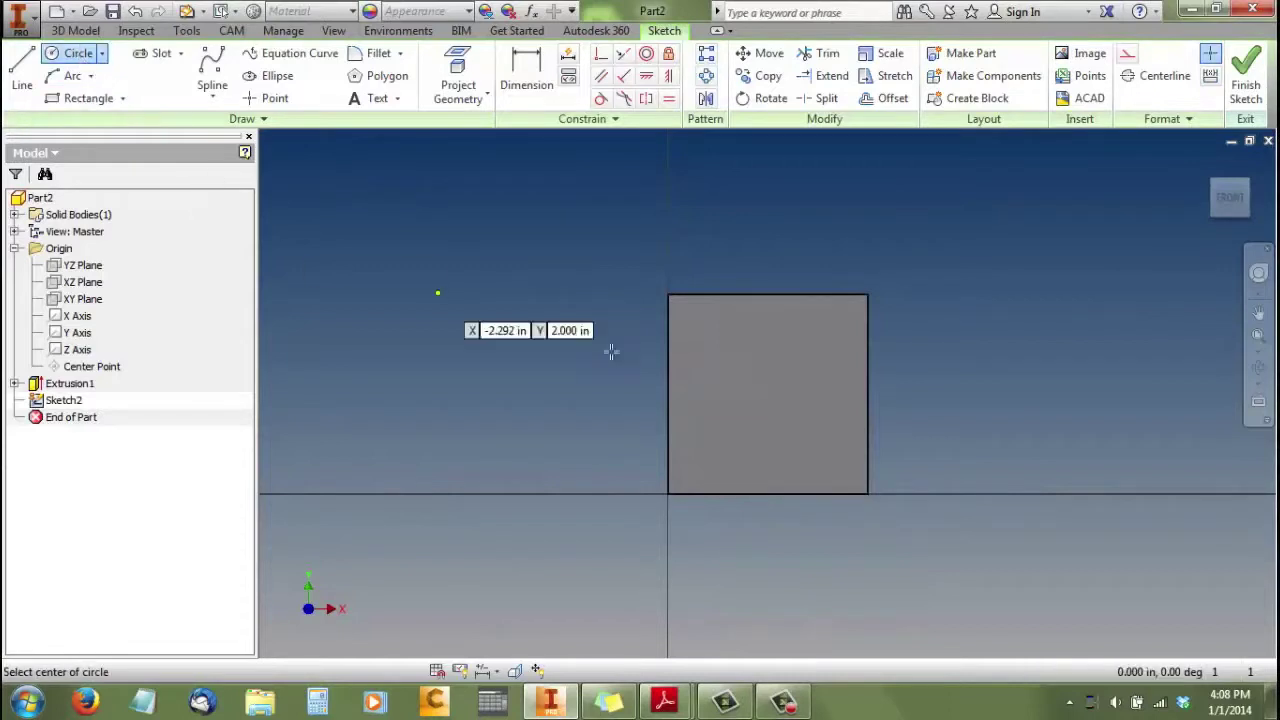
{"action": "left_click", "coordinate": [668, 392]}
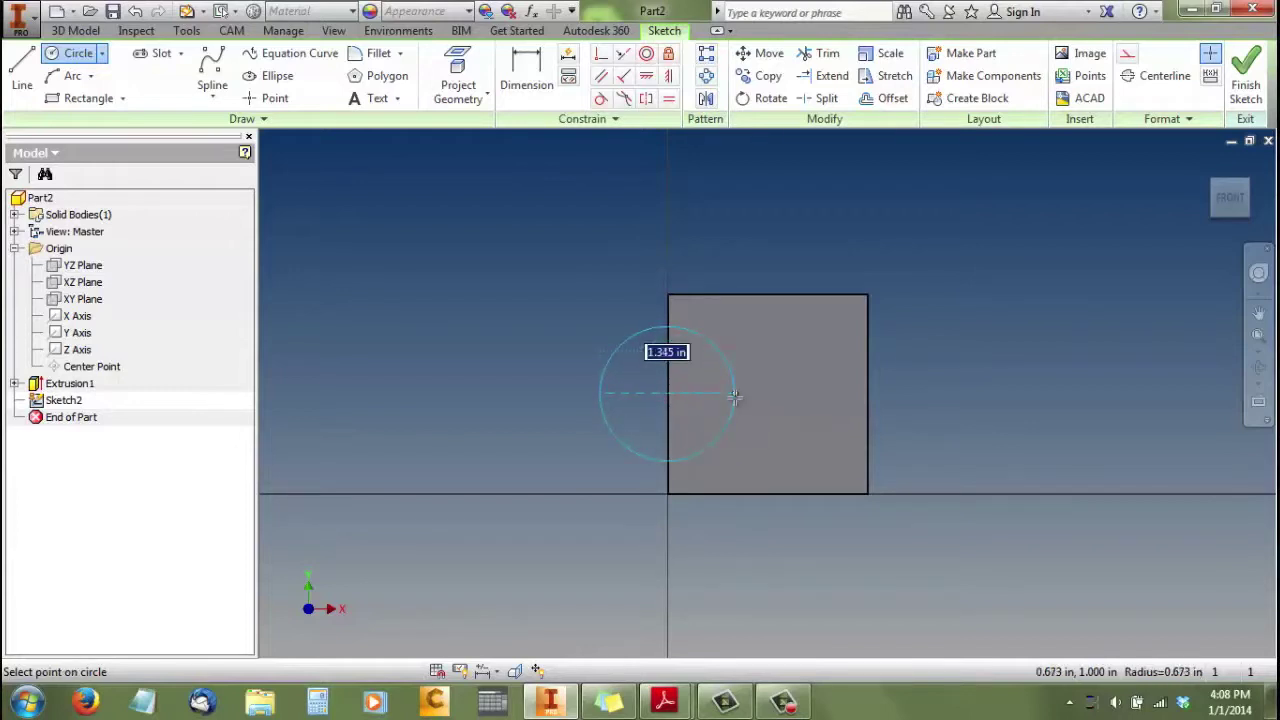
{"action": "right_click", "coordinate": [735, 397]}
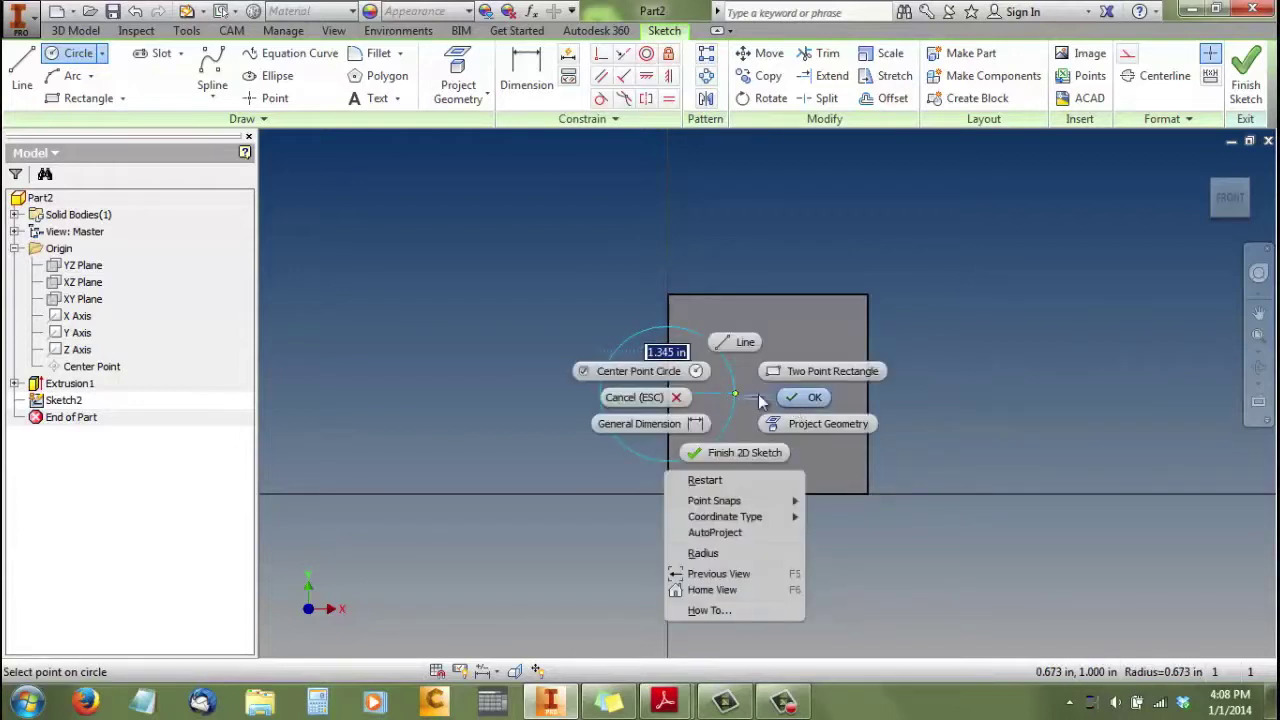
{"action": "left_click", "coordinate": [678, 398]}
{"action": "left_click", "coordinate": [78, 53]}
{"action": "left_click", "coordinate": [668, 392]}
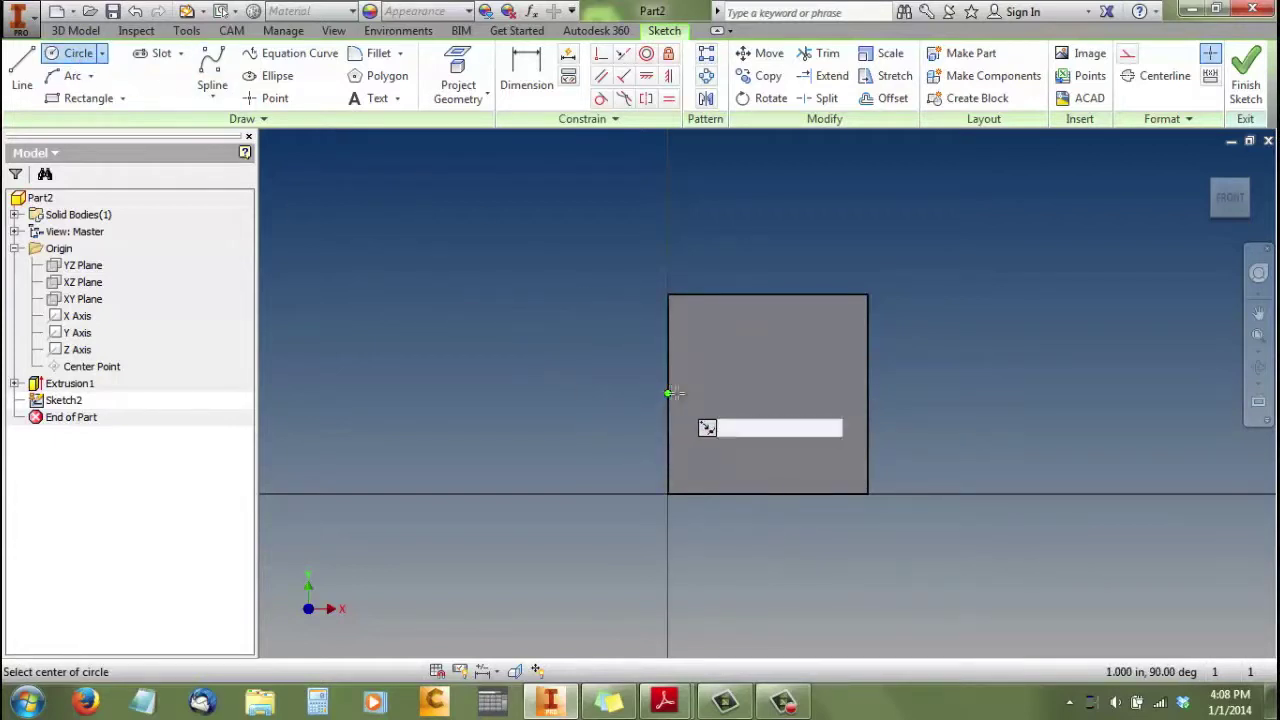
{"action": "left_click", "coordinate": [766, 393]}
{"action": "right_click", "coordinate": [767, 393]}
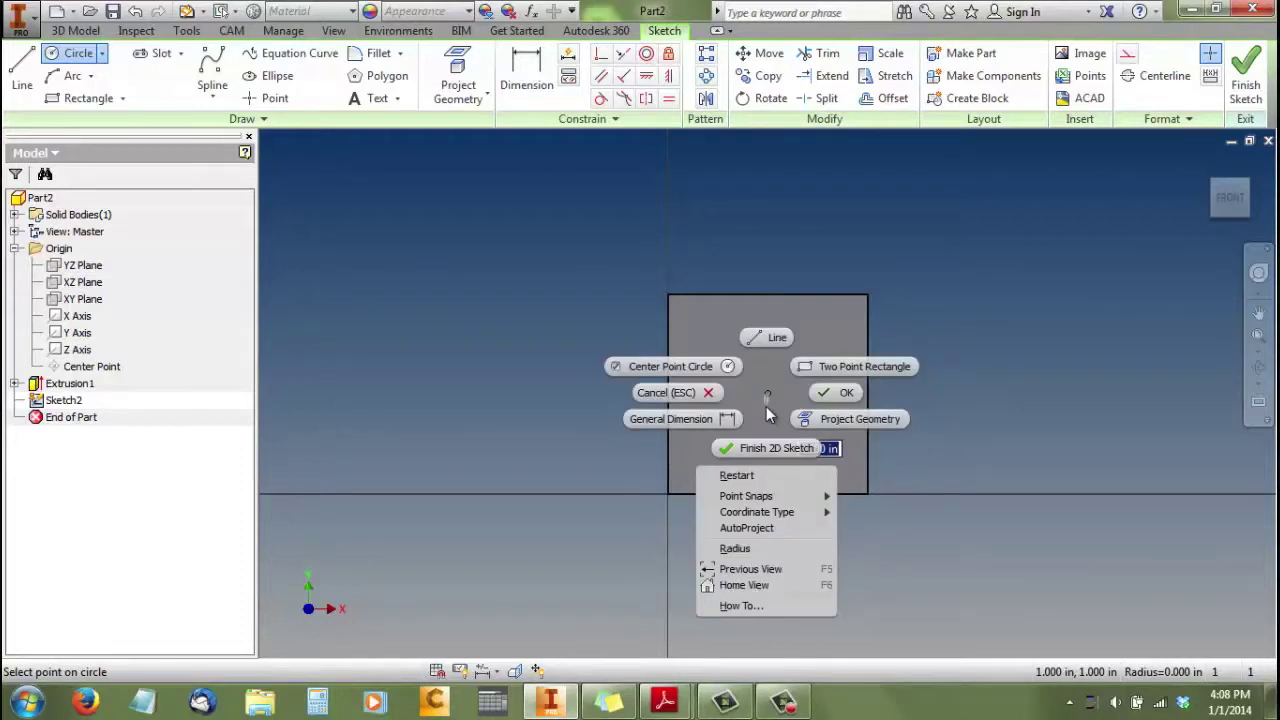
{"action": "left_click", "coordinate": [822, 396]}
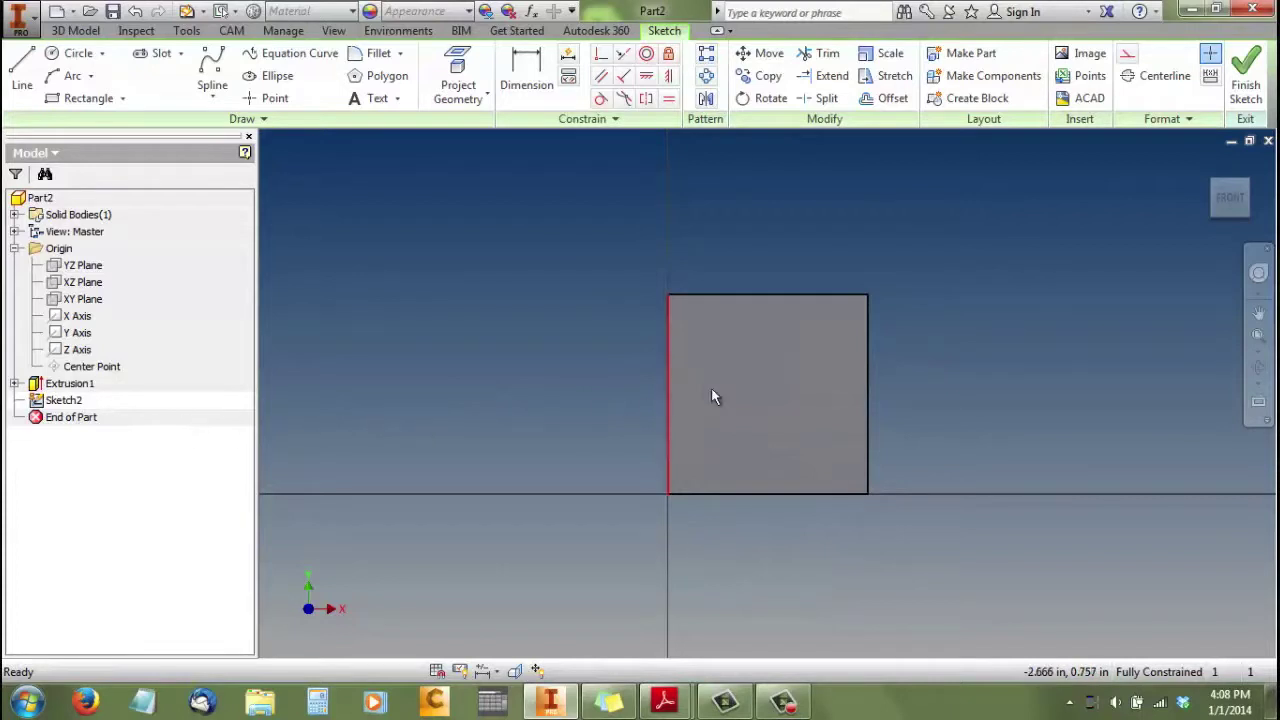
Step: Draw a 1.5 in diameter circle at the centre of the plate face and finish the sketch
{"action": "scroll", "coordinate": [714, 395], "scroll_direction": "up", "scroll_amount": 1}
{"action": "left_click", "coordinate": [78, 53]}
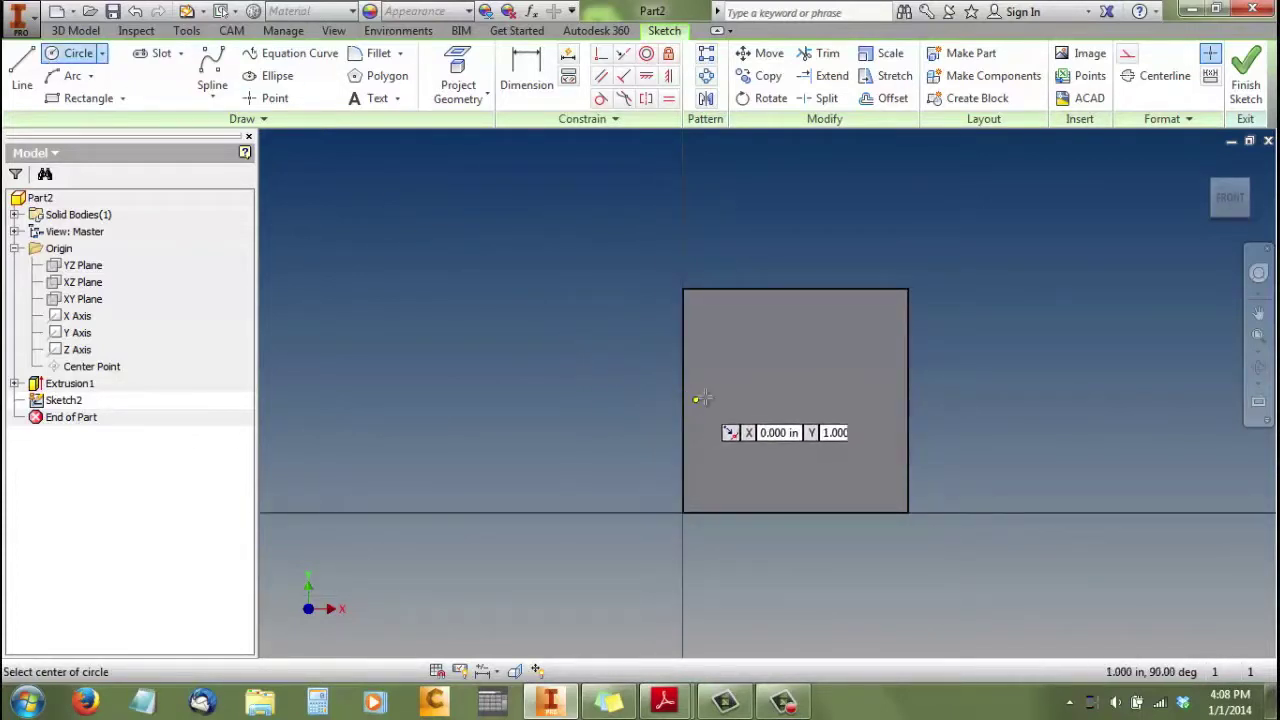
{"action": "left_click", "coordinate": [795, 400]}
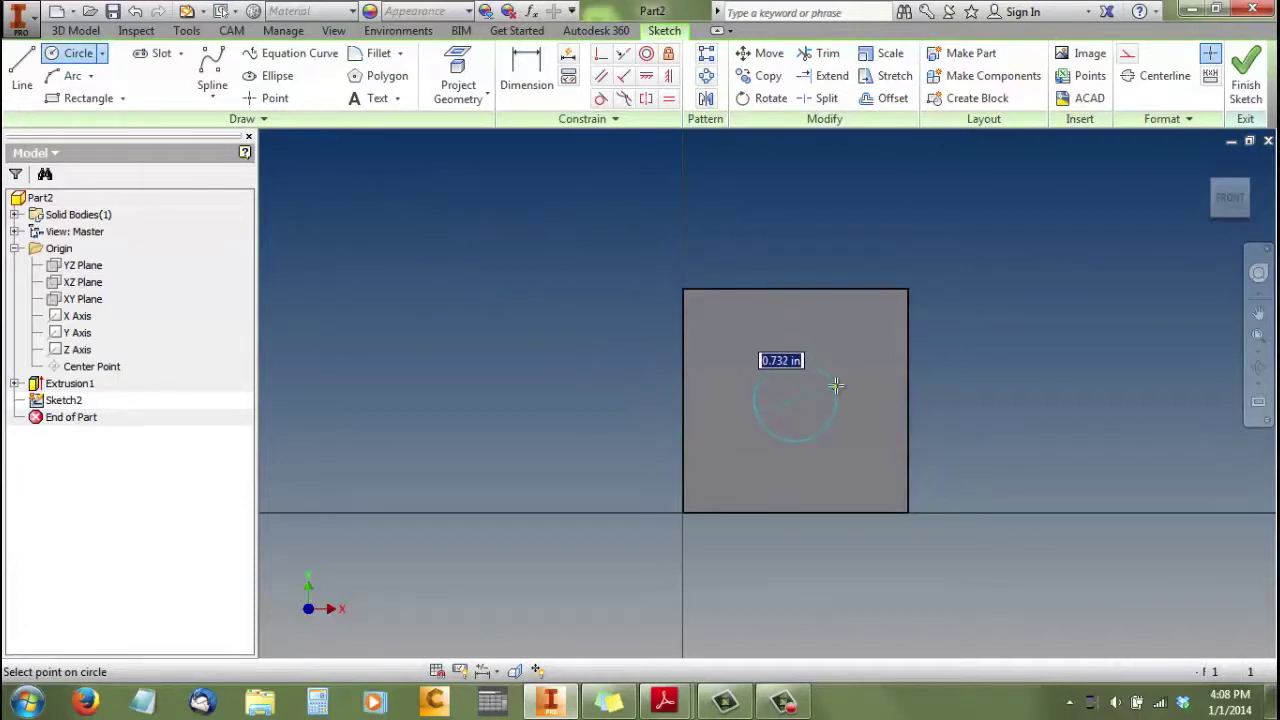
{"action": "type", "text": "1.5"}
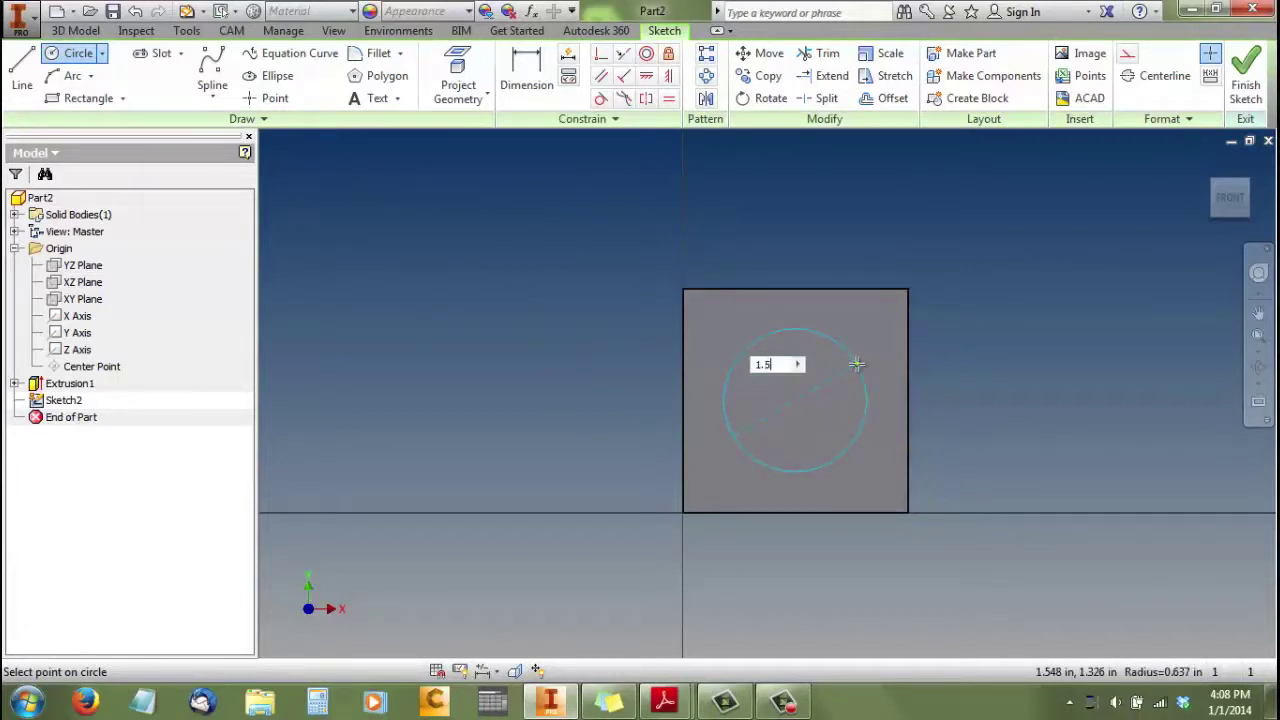
{"action": "key", "text": "Return"}
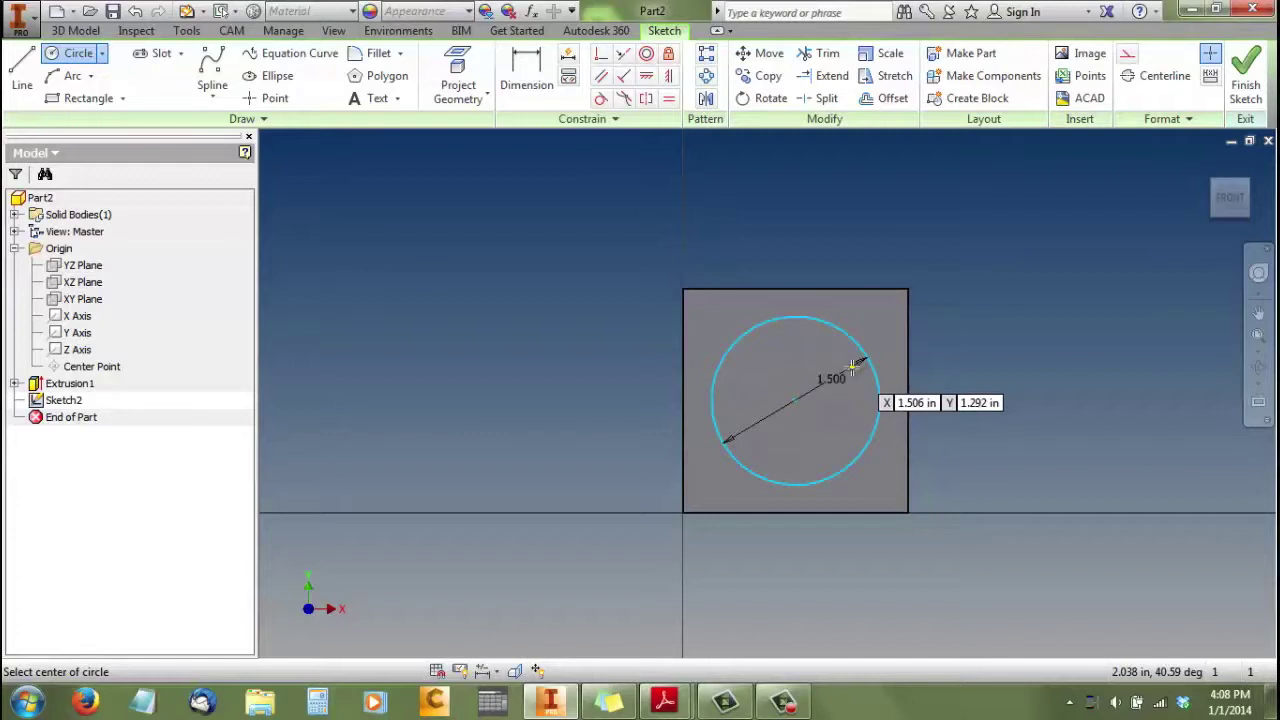
{"action": "right_click", "coordinate": [571, 266]}
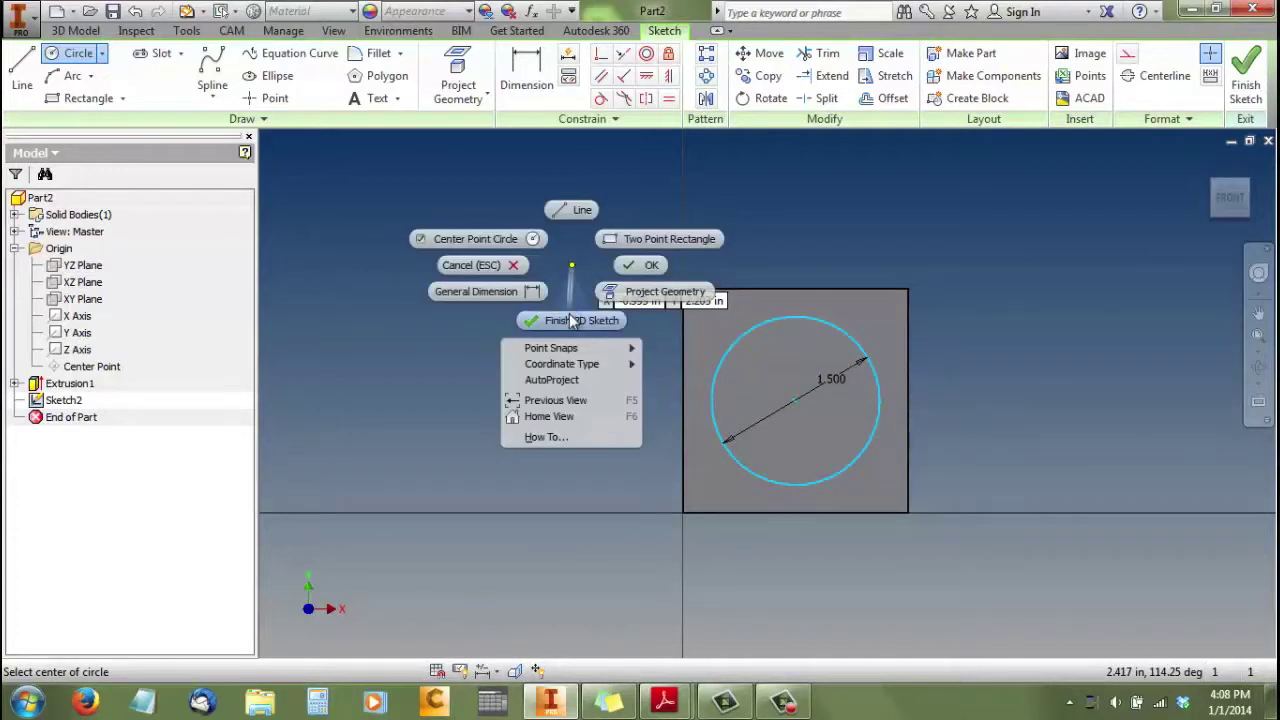
{"action": "left_click", "coordinate": [566, 316]}
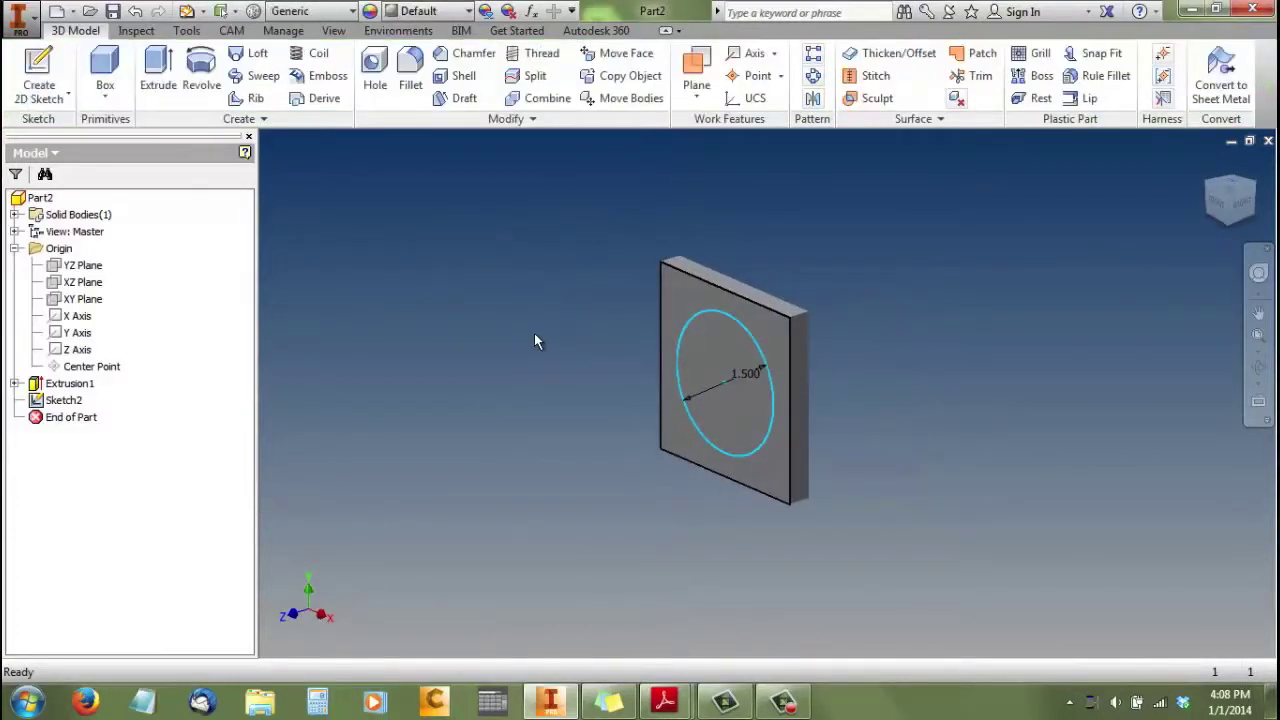
Step: Extrude the 1.5 in circle outward by 0.1875 in to add a round boss on the plate
{"action": "left_click", "coordinate": [158, 68]}
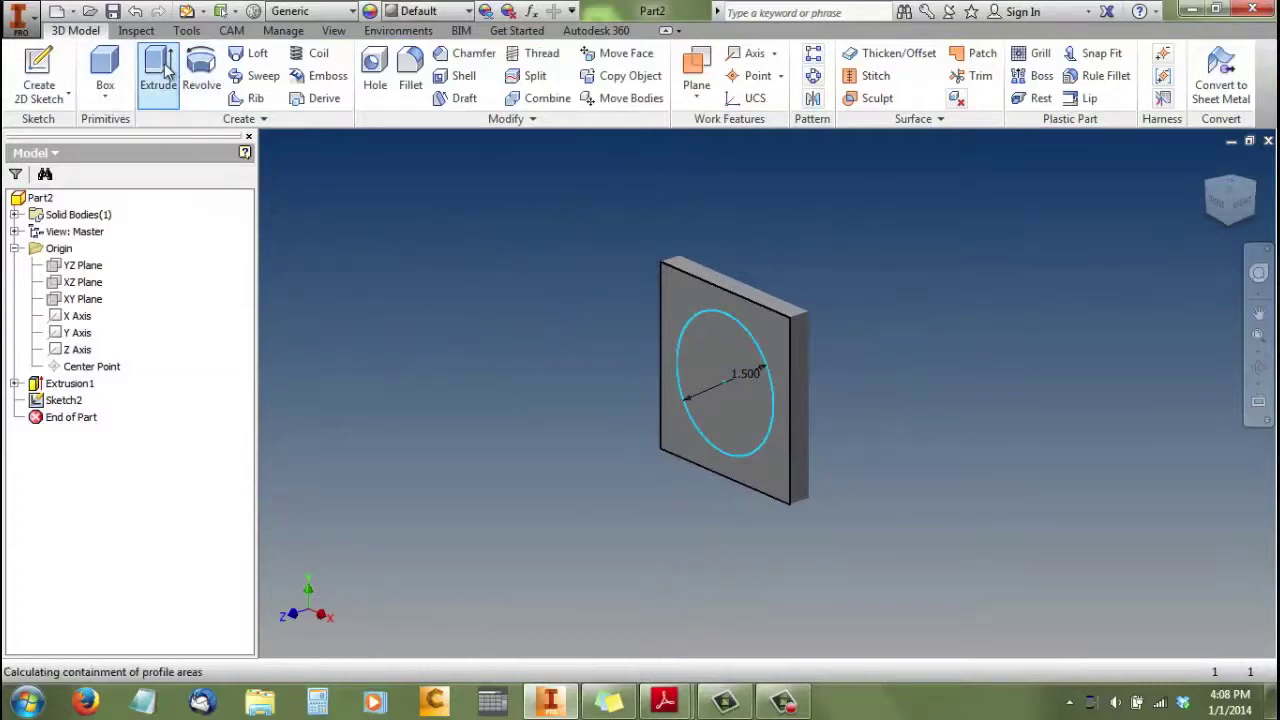
{"action": "left_click", "coordinate": [735, 350]}
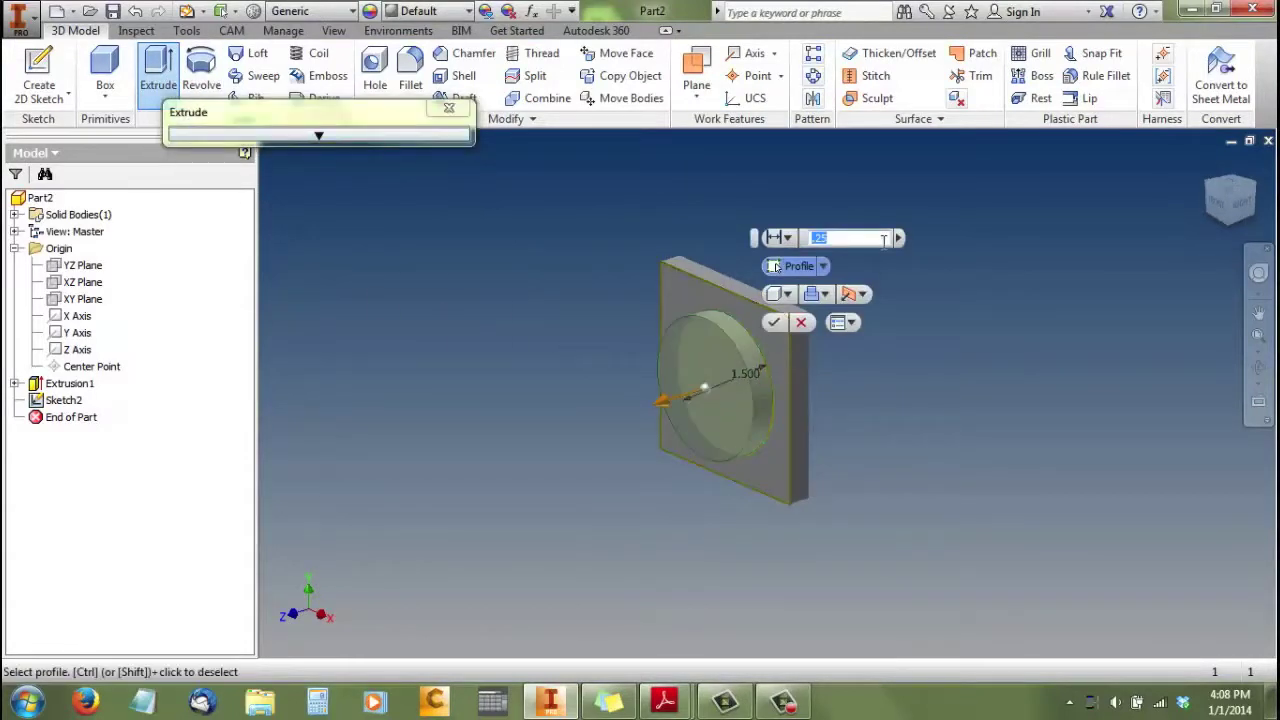
{"action": "type", "text": "-."}
{"action": "type", "text": "187"}
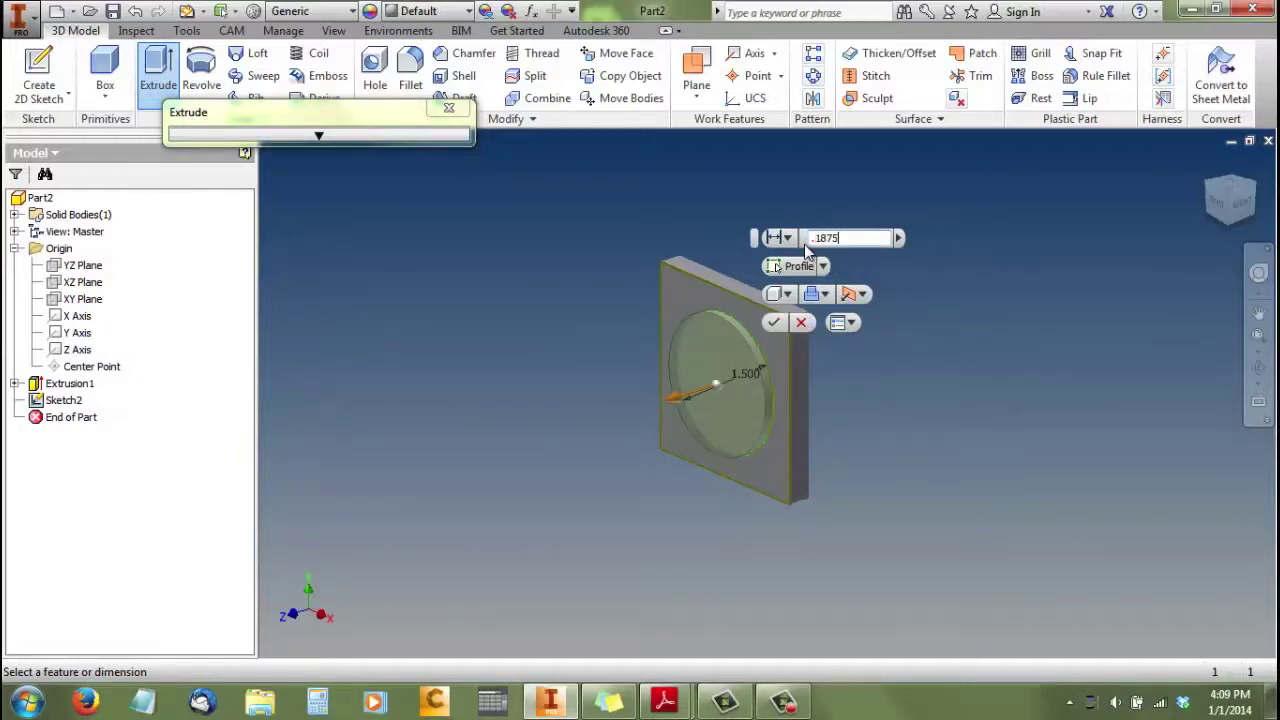
{"action": "left_click", "coordinate": [773, 323]}
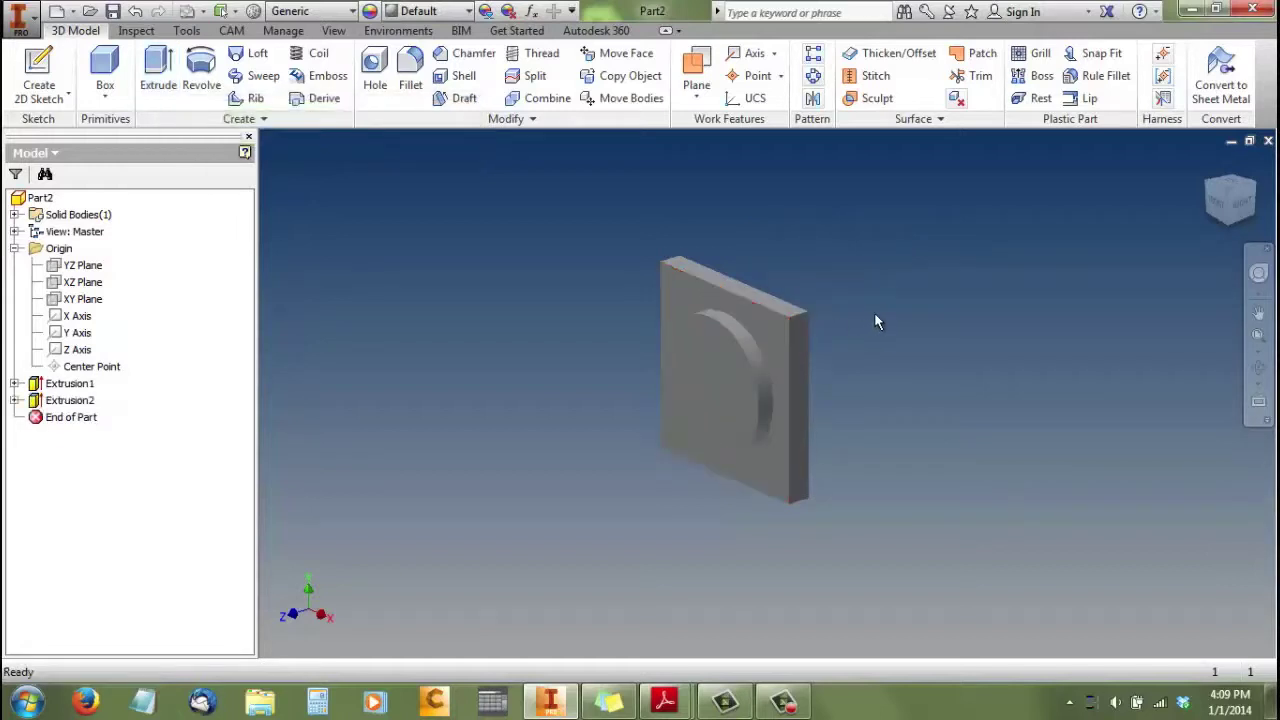
Step: Start a new 2D sketch on the flat front face of the round boss
{"action": "left_click", "coordinate": [1258, 367]}
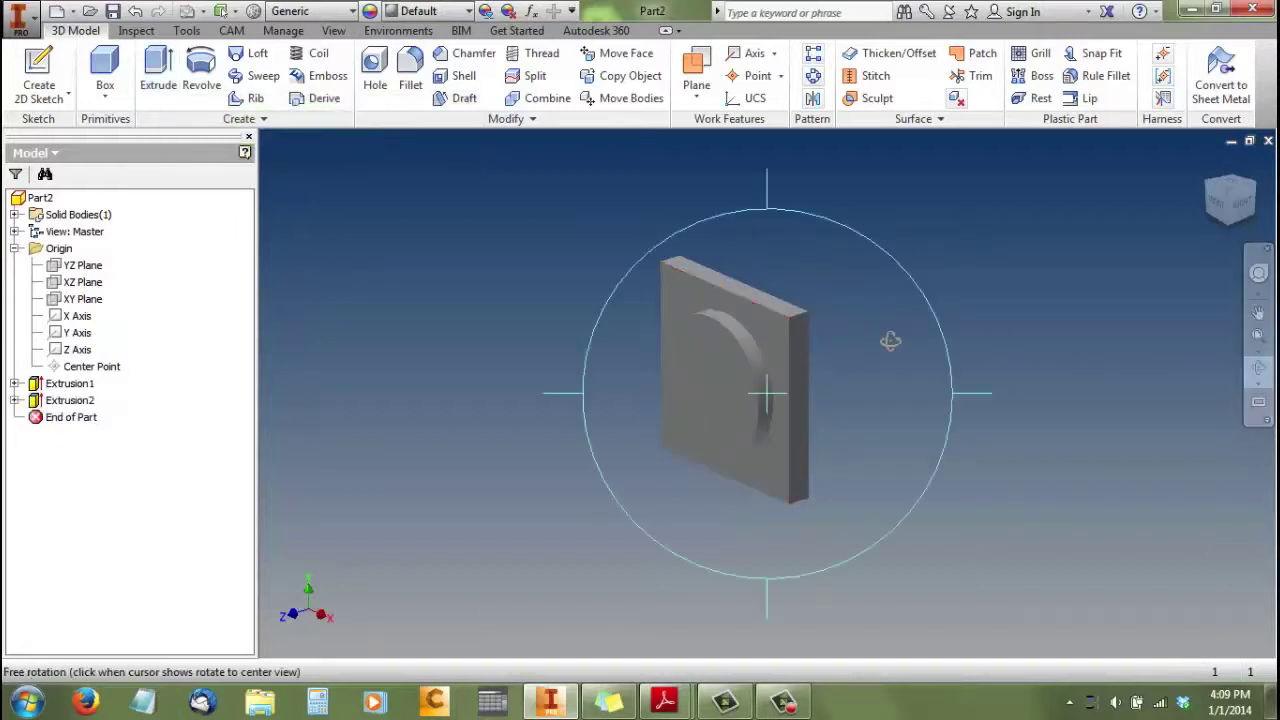
{"action": "left_click_drag", "start_coordinate": [840, 344], "coordinate": [903, 289]}
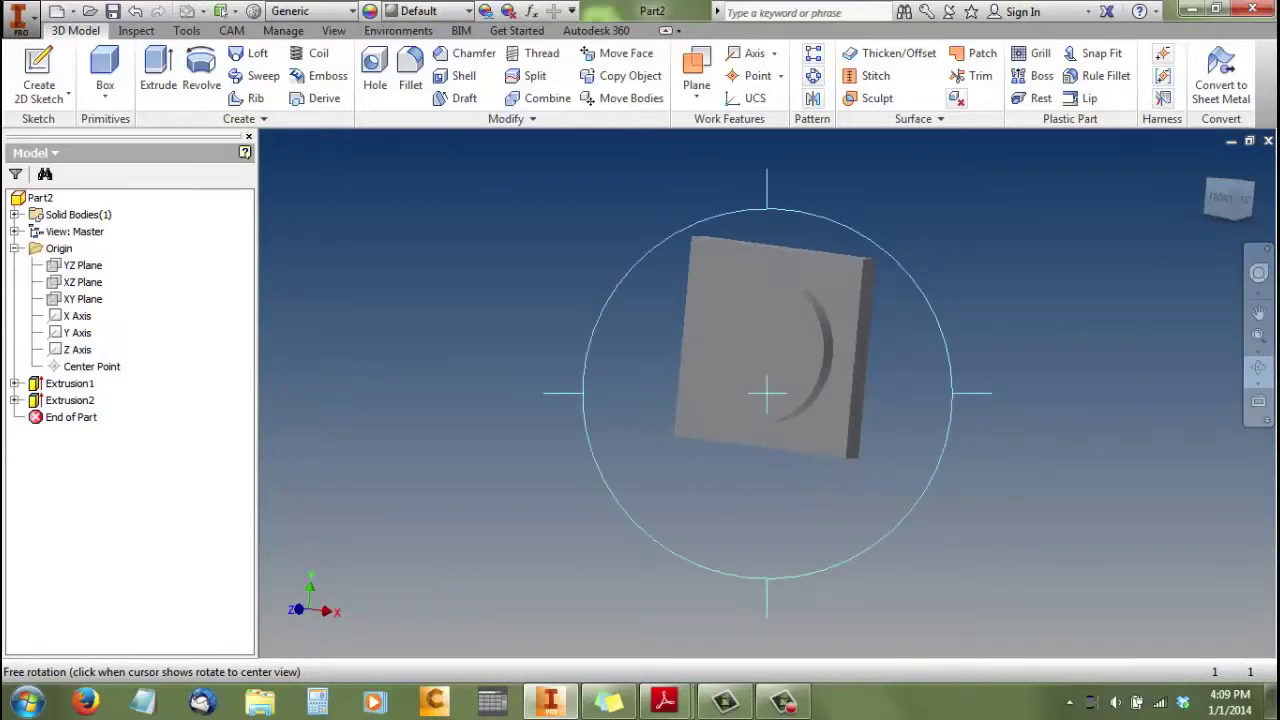
{"action": "scroll", "coordinate": [903, 291], "scroll_direction": "up", "scroll_amount": 2}
{"action": "scroll", "coordinate": [788, 261], "scroll_direction": "down", "scroll_amount": 3}
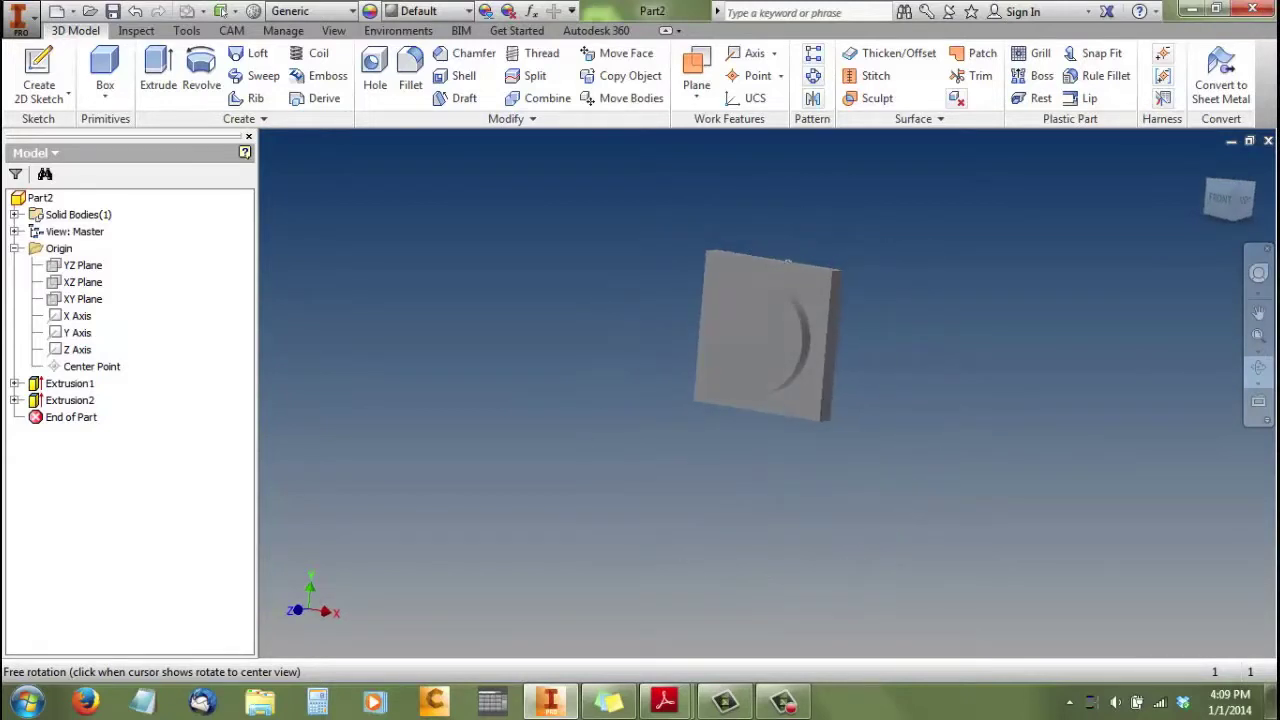
{"action": "scroll", "coordinate": [790, 260], "scroll_direction": "up", "scroll_amount": 2}
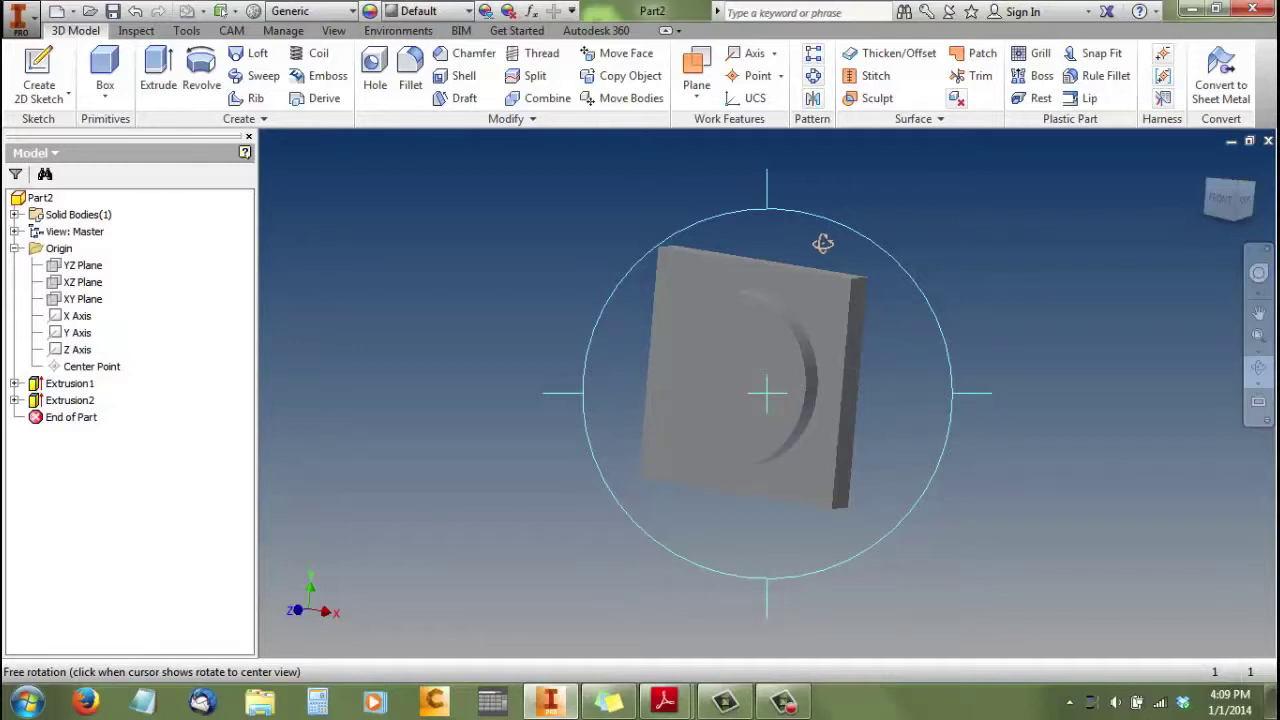
{"action": "right_click", "coordinate": [814, 231]}
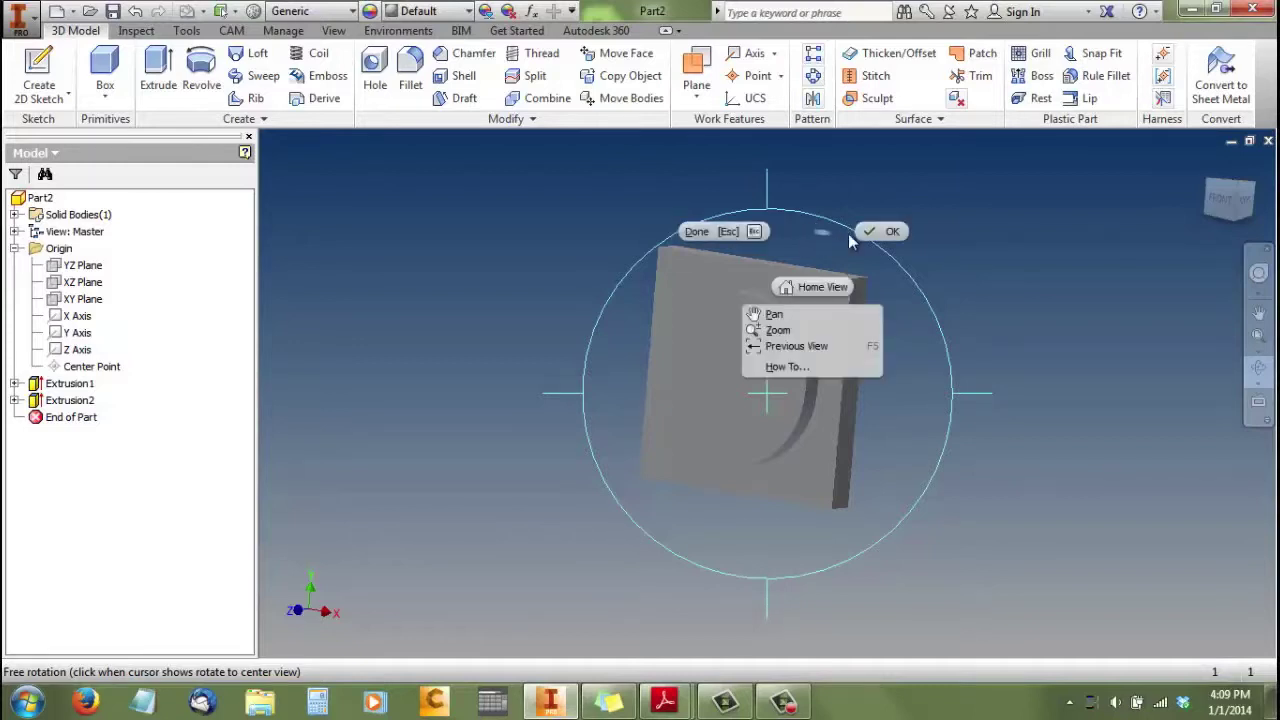
{"action": "left_click", "coordinate": [751, 233]}
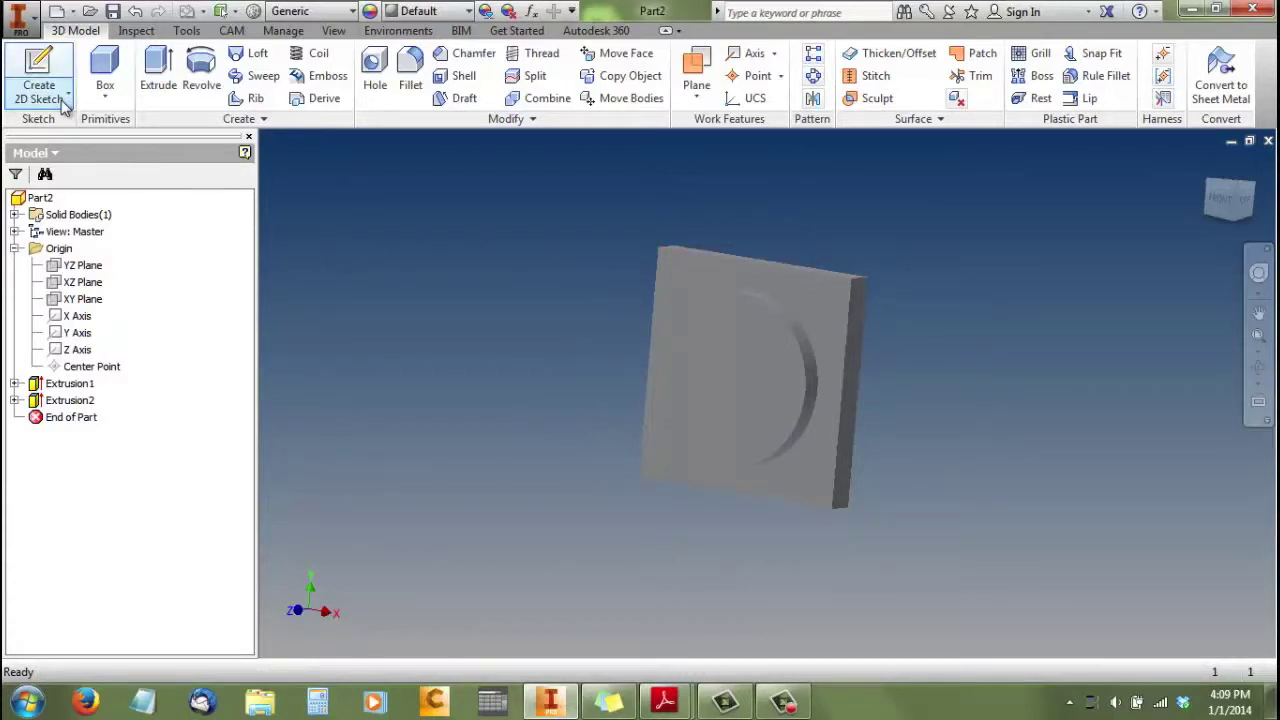
{"action": "right_click", "coordinate": [389, 284]}
{"action": "left_click", "coordinate": [406, 337]}
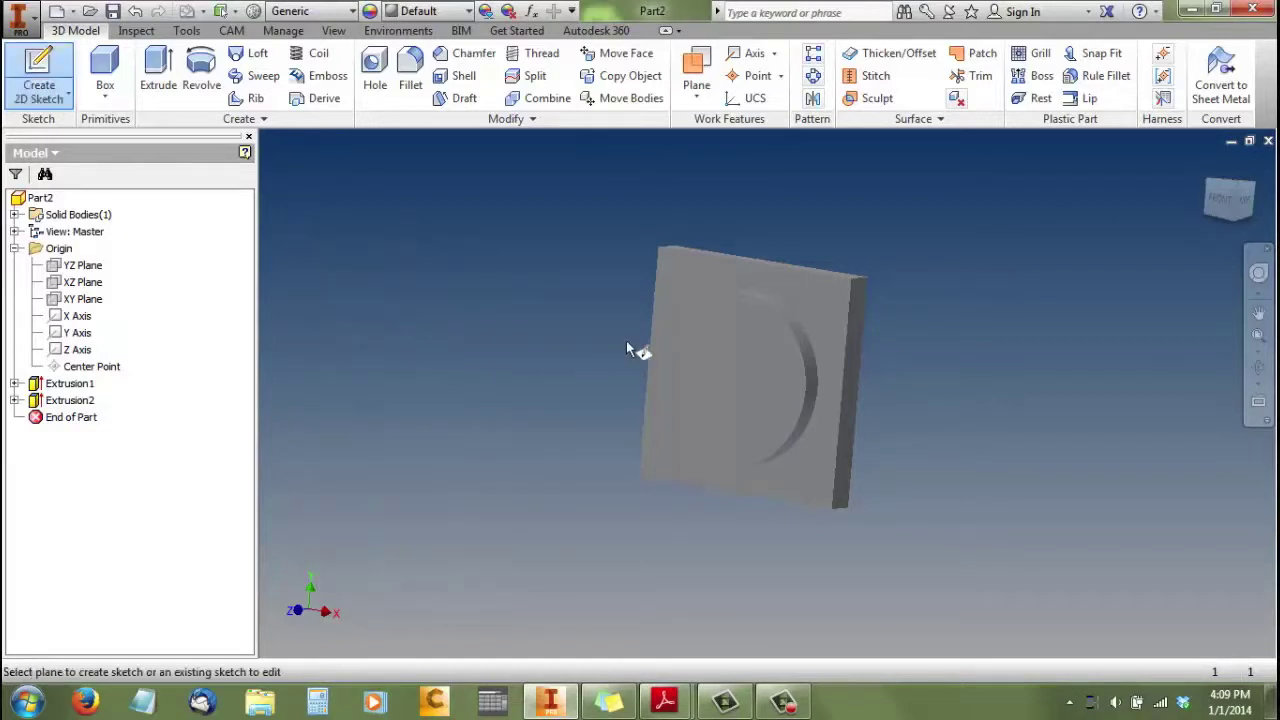
{"action": "left_click", "coordinate": [688, 347]}
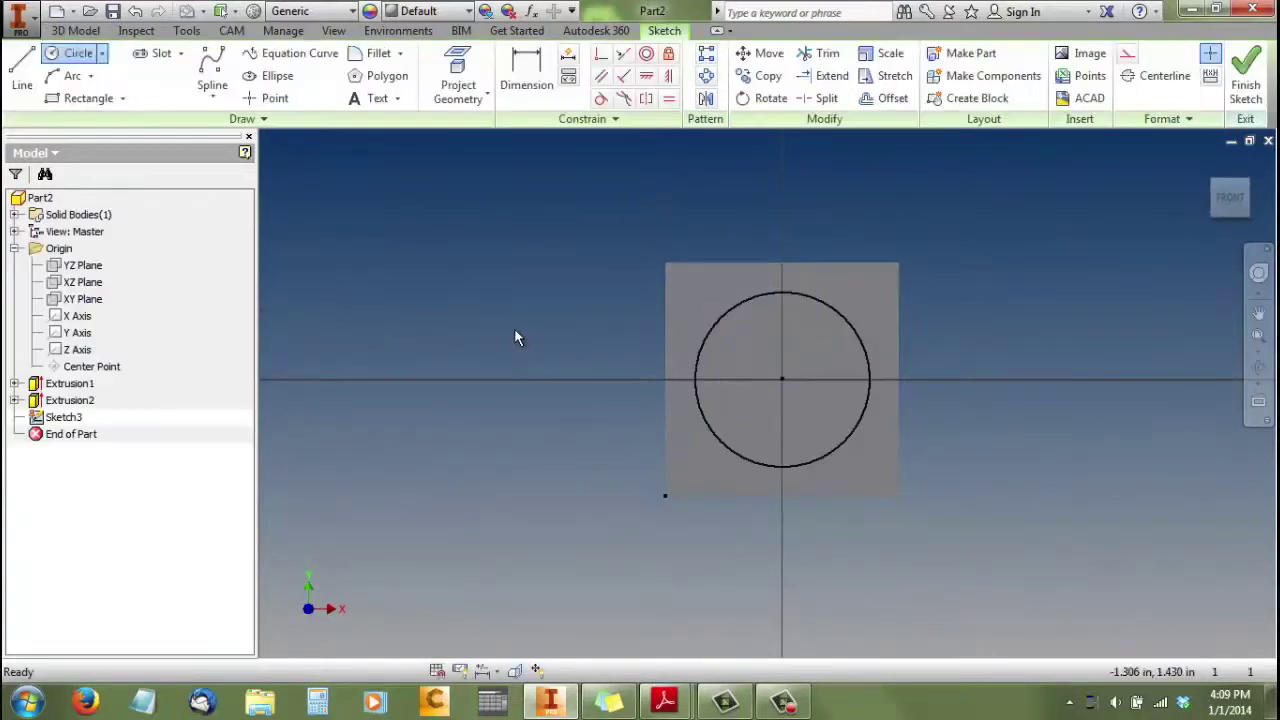
Step: Draw a 1.125 in diameter circle concentric with the boss on its front face and finish the sketch
{"action": "left_click", "coordinate": [76, 53]}
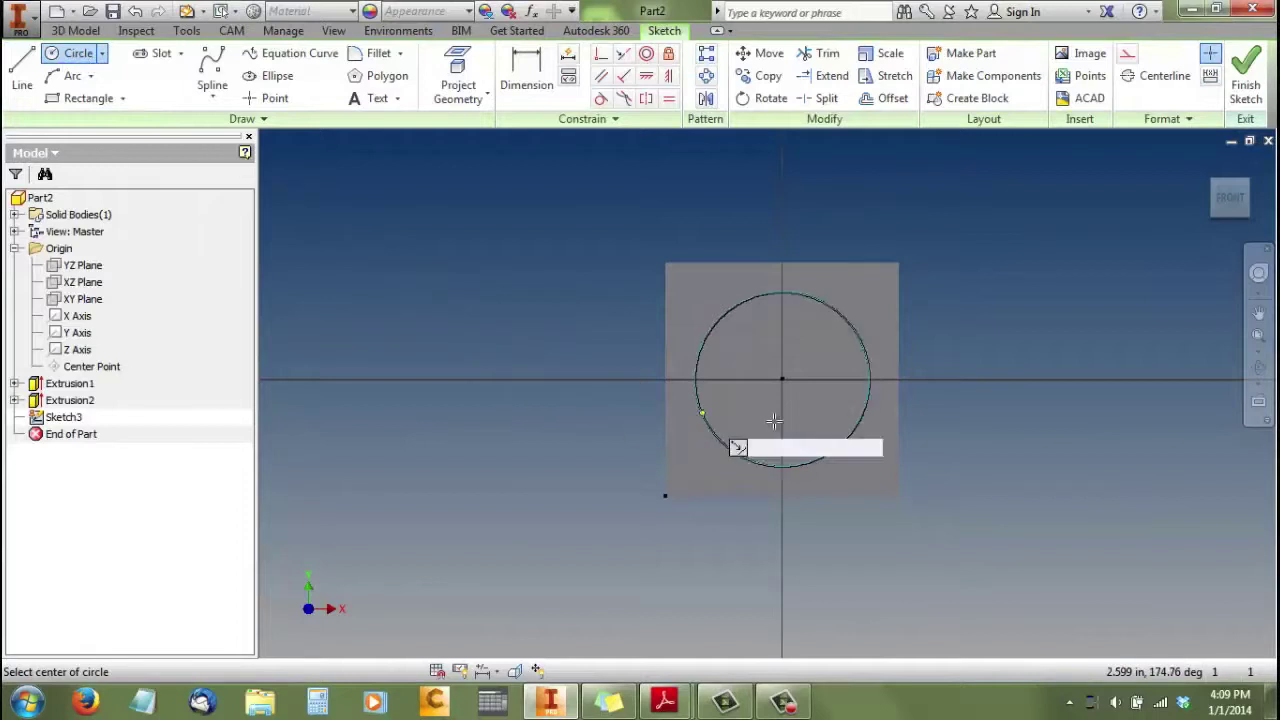
{"action": "left_click", "coordinate": [782, 379]}
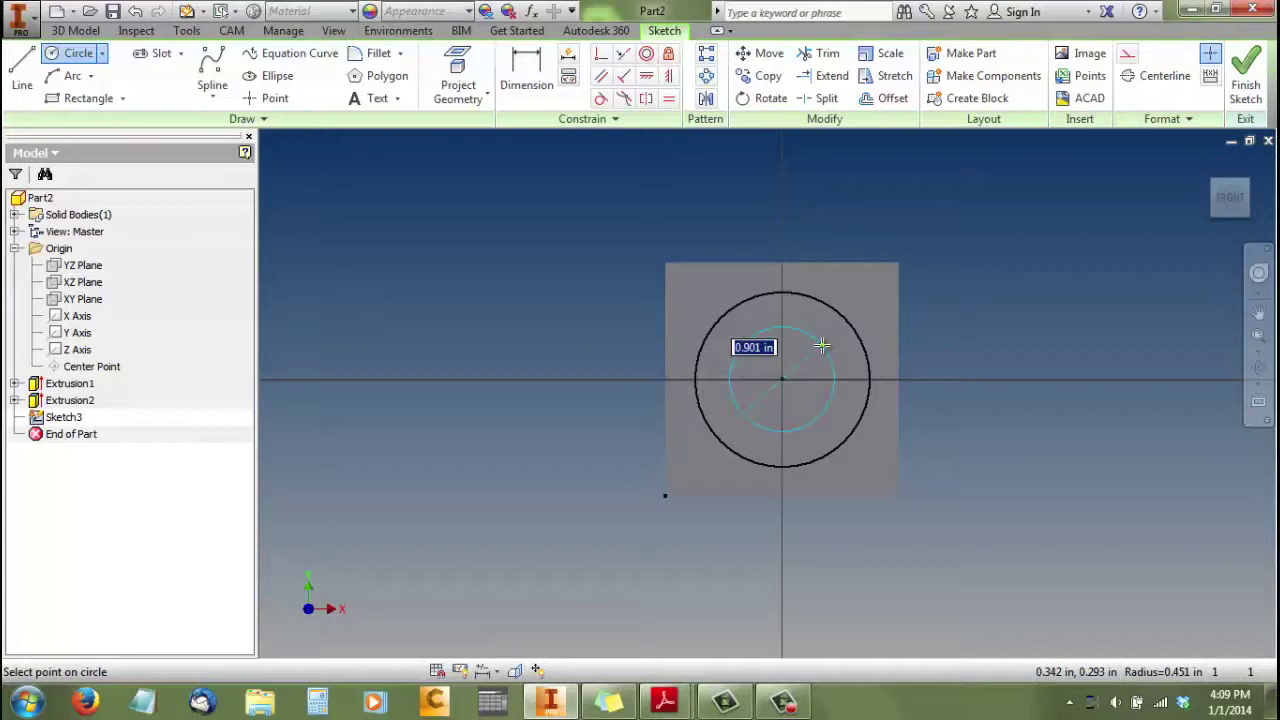
{"action": "type", "text": "1.1250"}
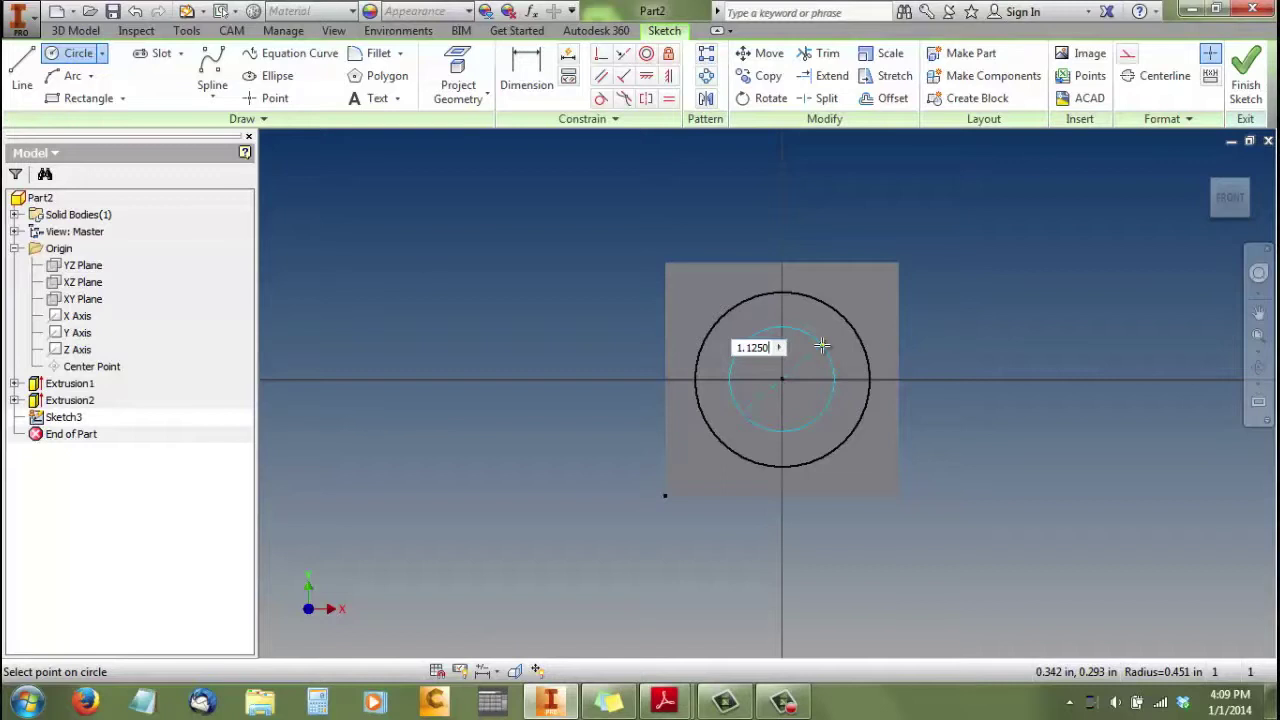
{"action": "key", "text": "Return"}
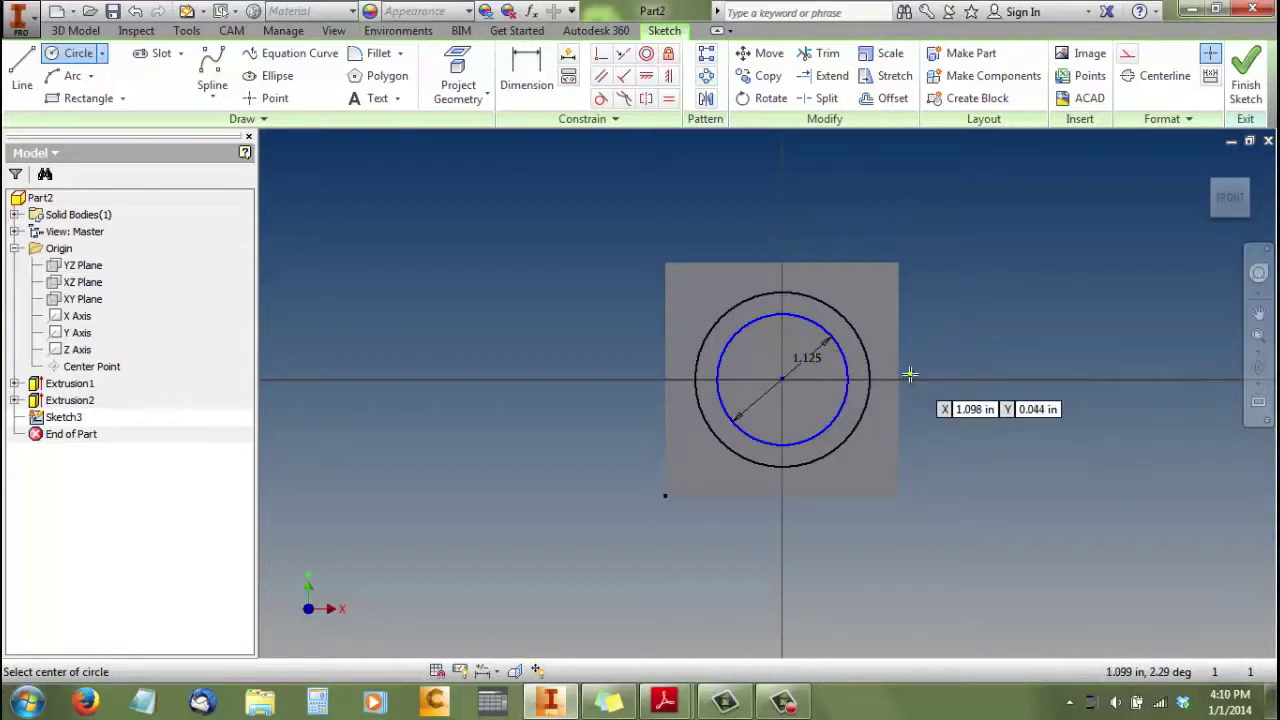
{"action": "right_click", "coordinate": [586, 318]}
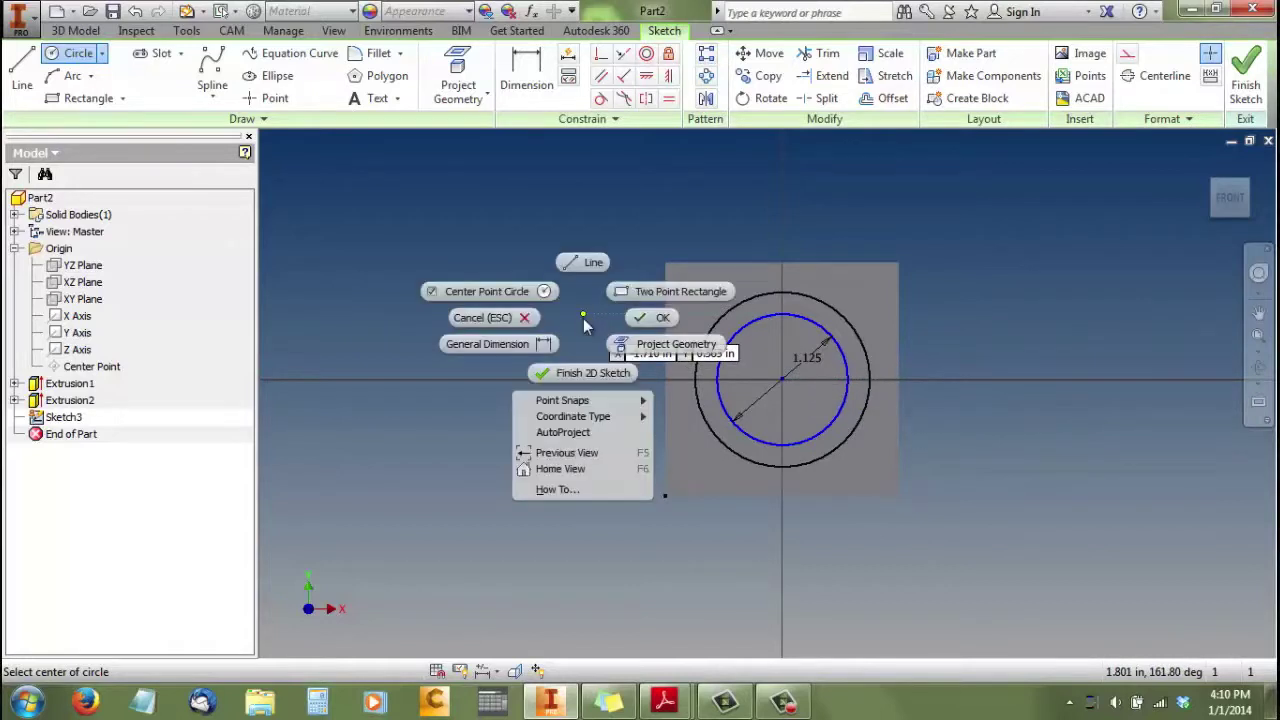
{"action": "left_click", "coordinate": [630, 323]}
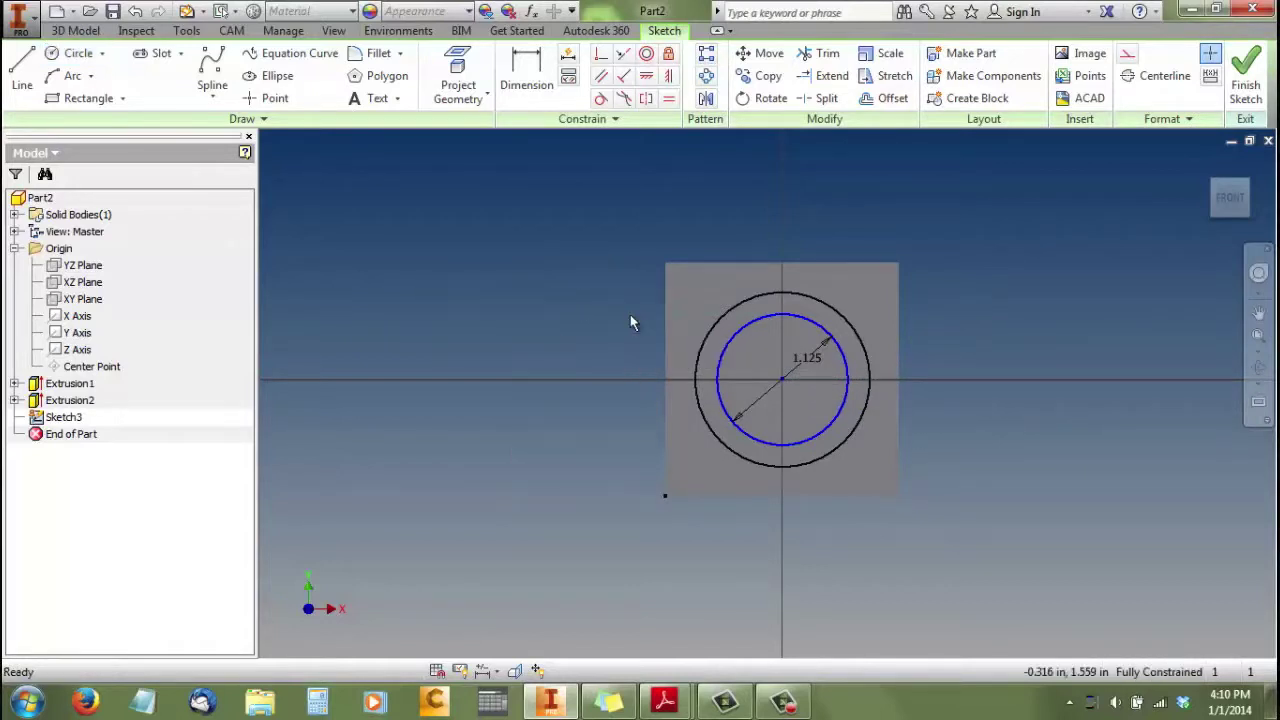
{"action": "right_click", "coordinate": [576, 275]}
{"action": "left_click", "coordinate": [571, 325]}
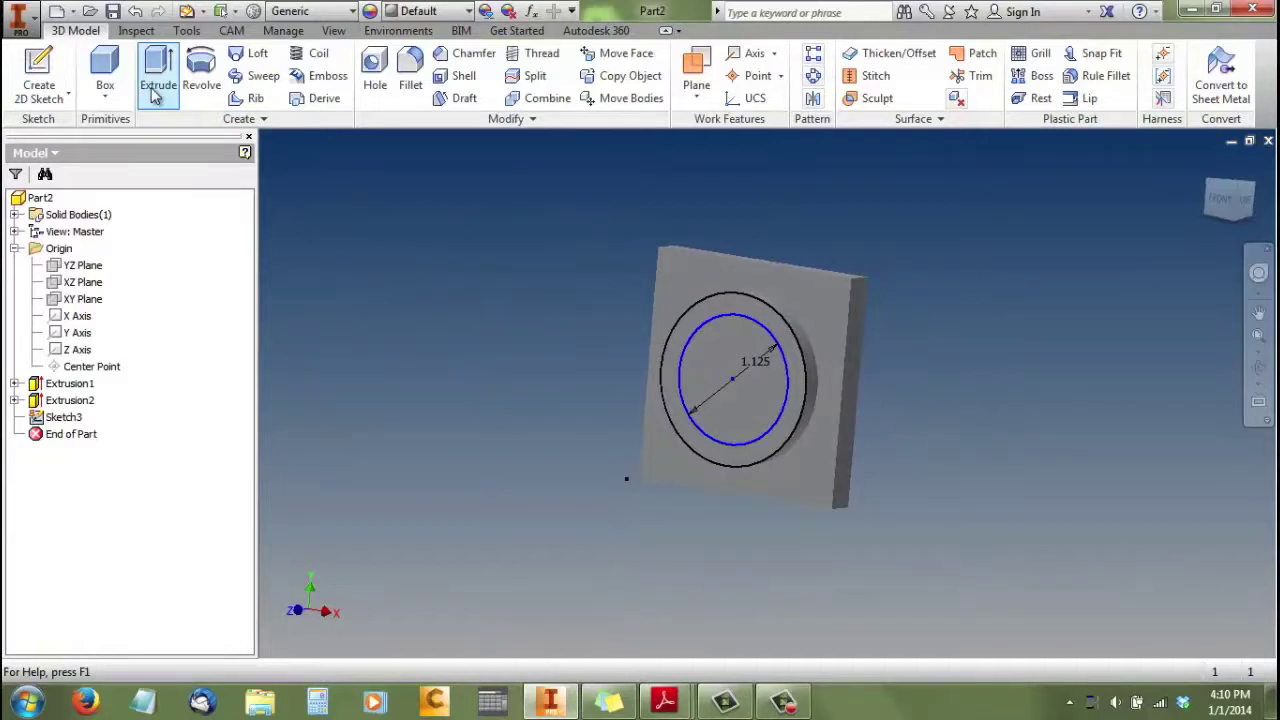
Step: Cut the 1.125 in circle 0.3125 in deep into the boss with Extrude to form the bearing bore
{"action": "left_click", "coordinate": [157, 88]}
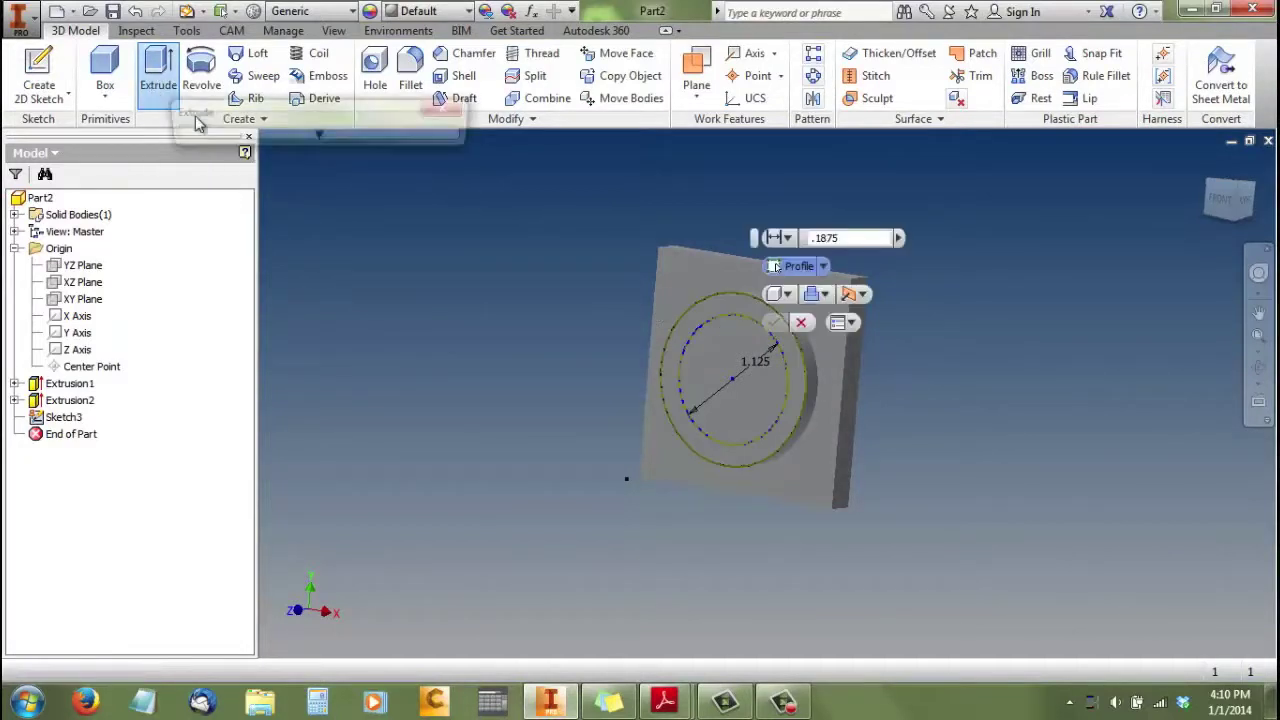
{"action": "left_click", "coordinate": [752, 333]}
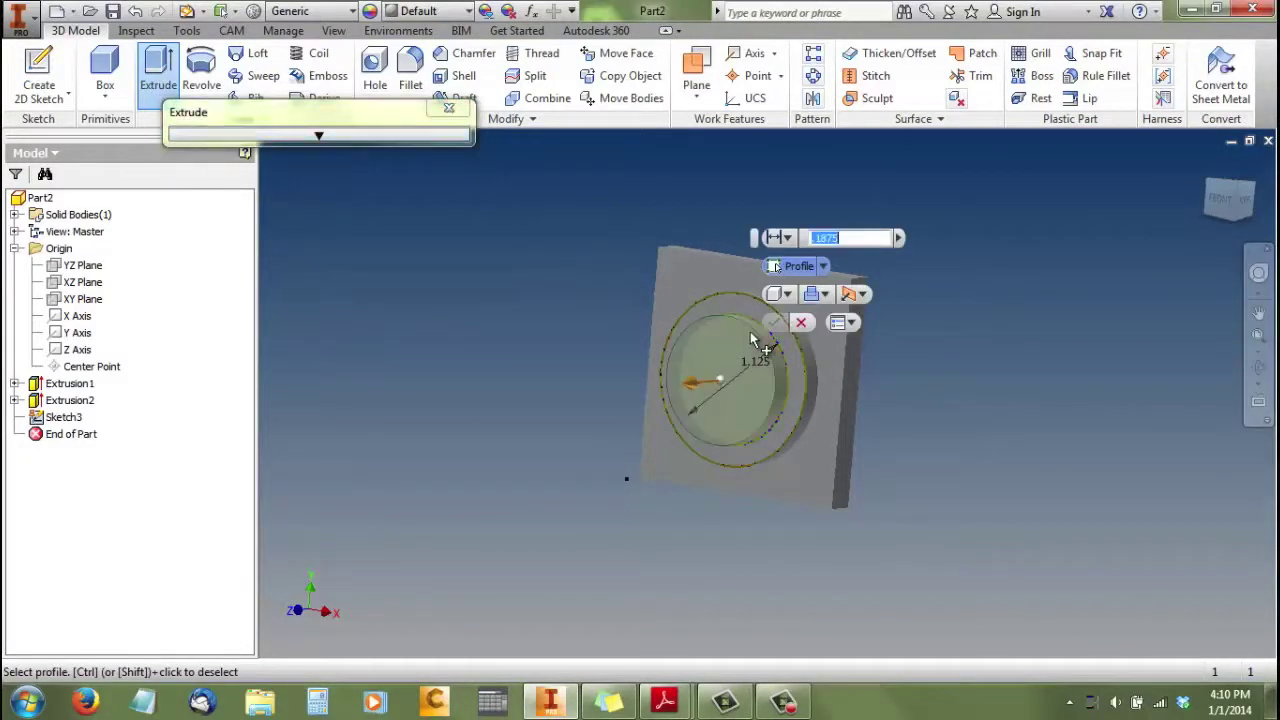
{"action": "left_click", "coordinate": [823, 294]}
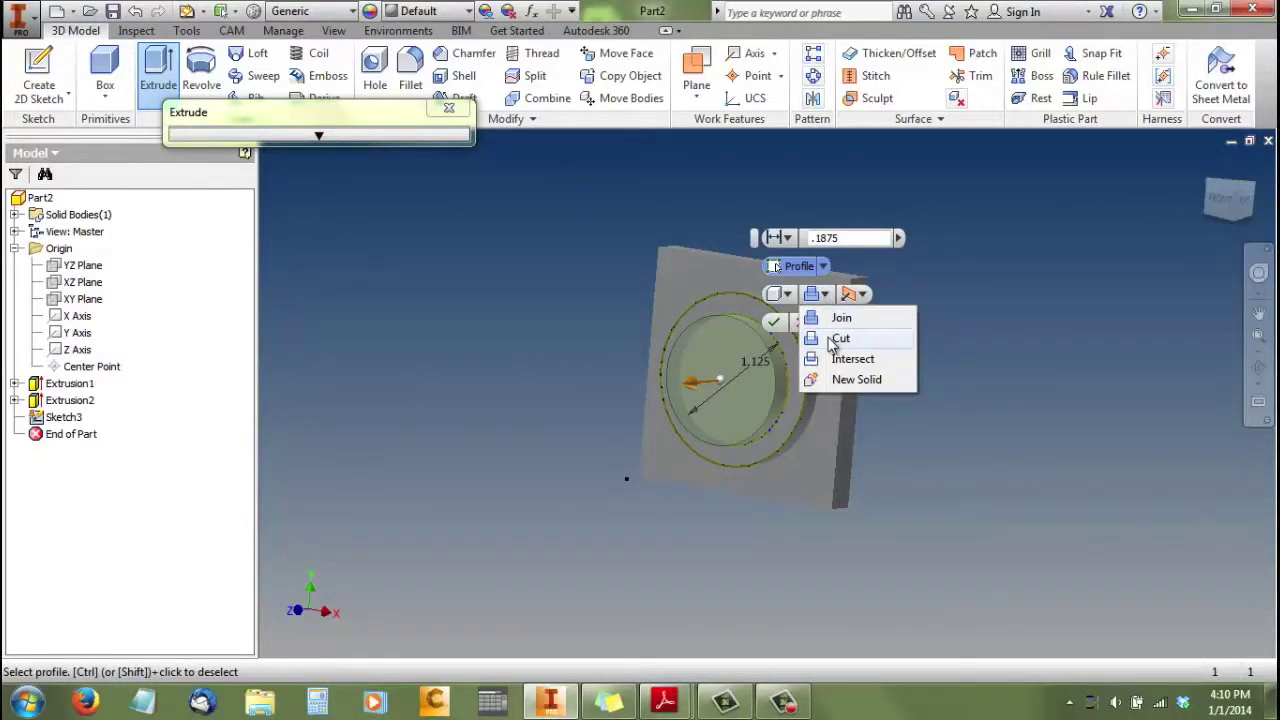
{"action": "left_click", "coordinate": [833, 341]}
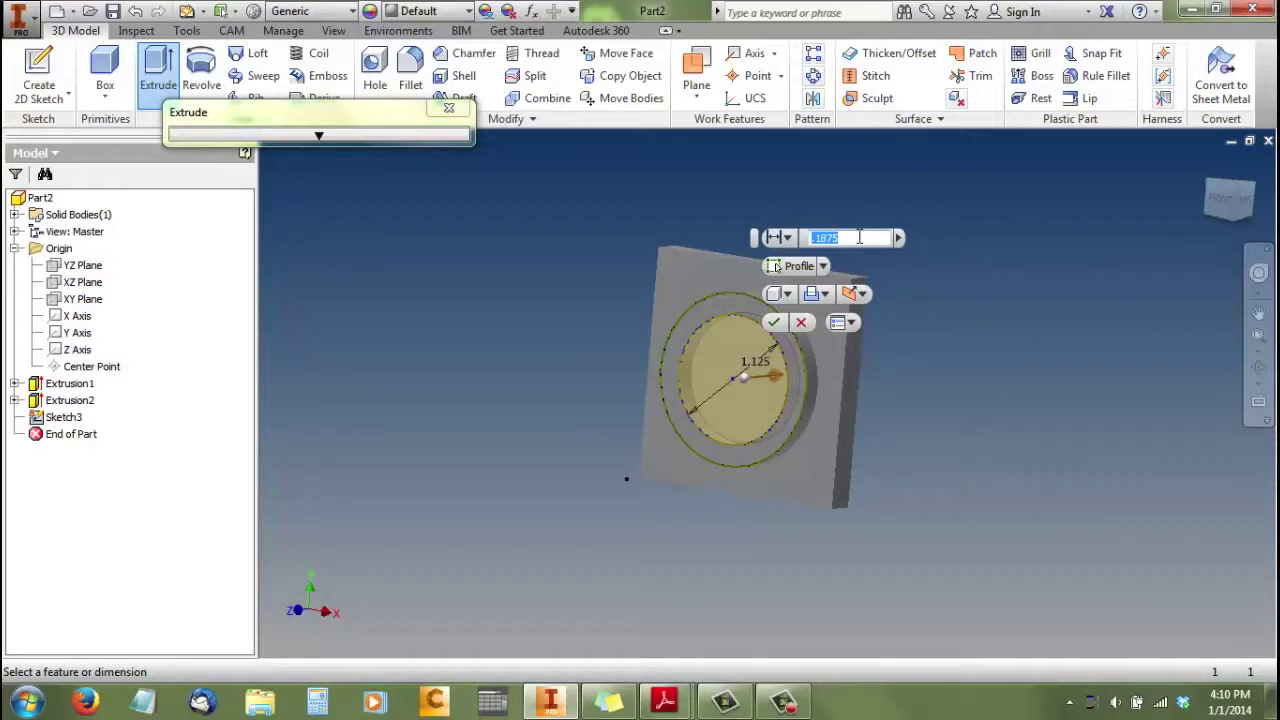
{"action": "type", "text": ".3125"}
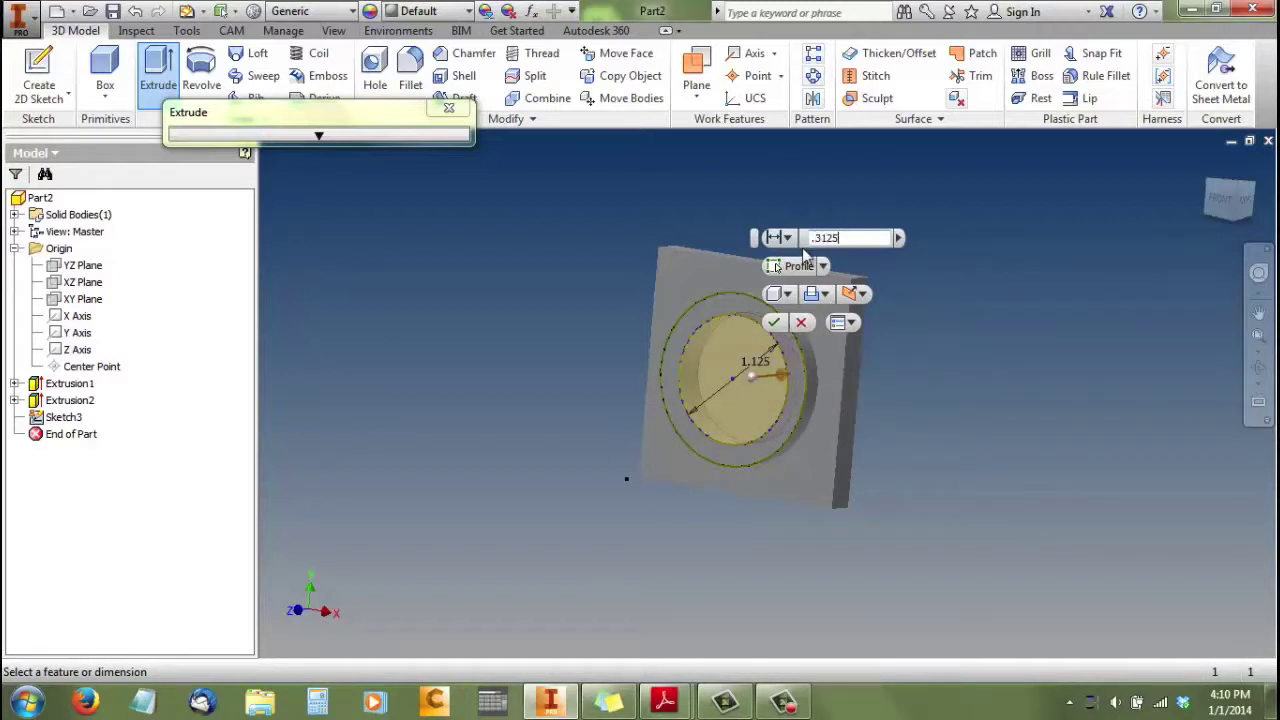
{"action": "left_click", "coordinate": [774, 324]}
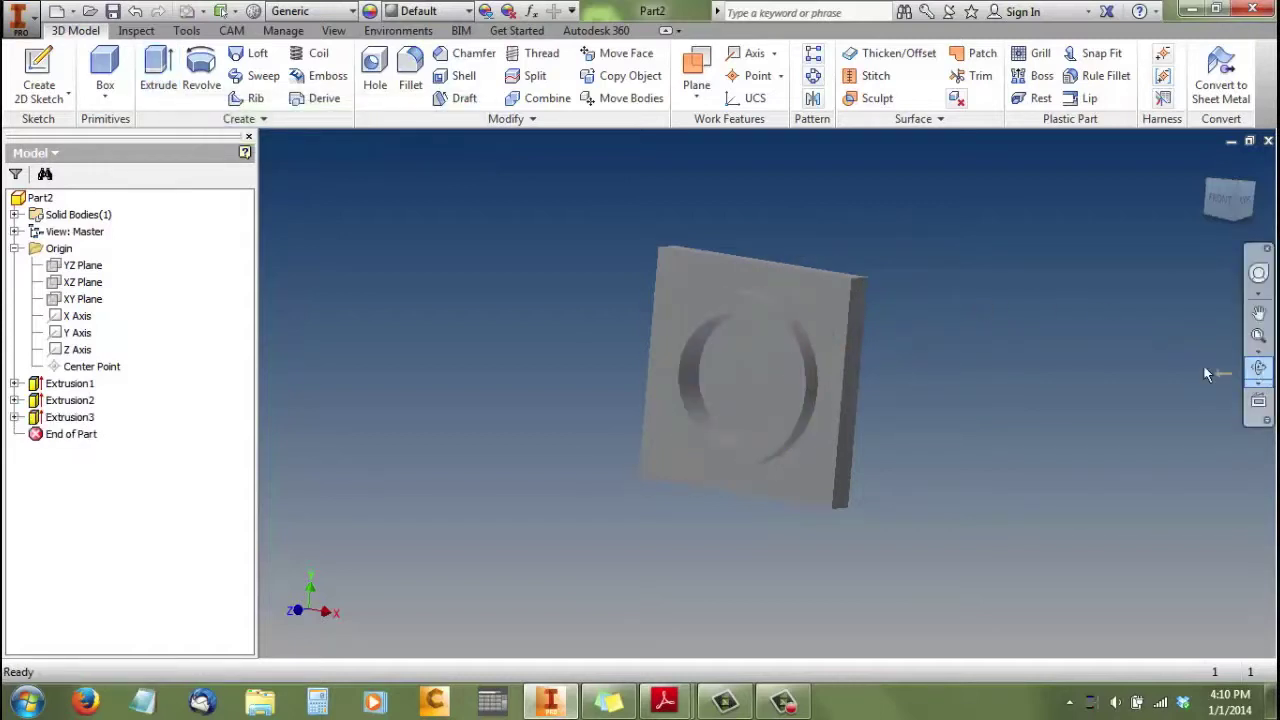
Step: Start a new 2D sketch on the flat floor of the bearing bore
{"action": "left_click", "coordinate": [1259, 370]}
{"action": "left_click_drag", "start_coordinate": [877, 334], "coordinate": [903, 289]}
{"action": "right_click", "coordinate": [900, 295]}
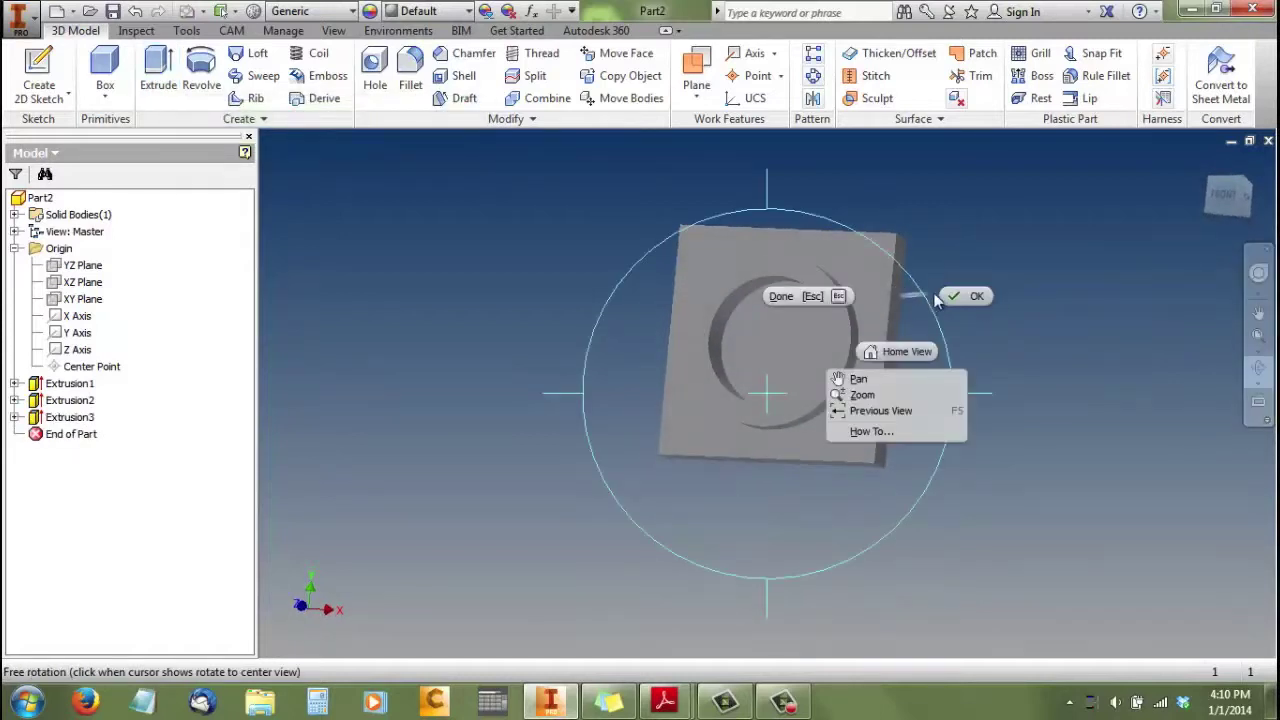
{"action": "left_click", "coordinate": [928, 293]}
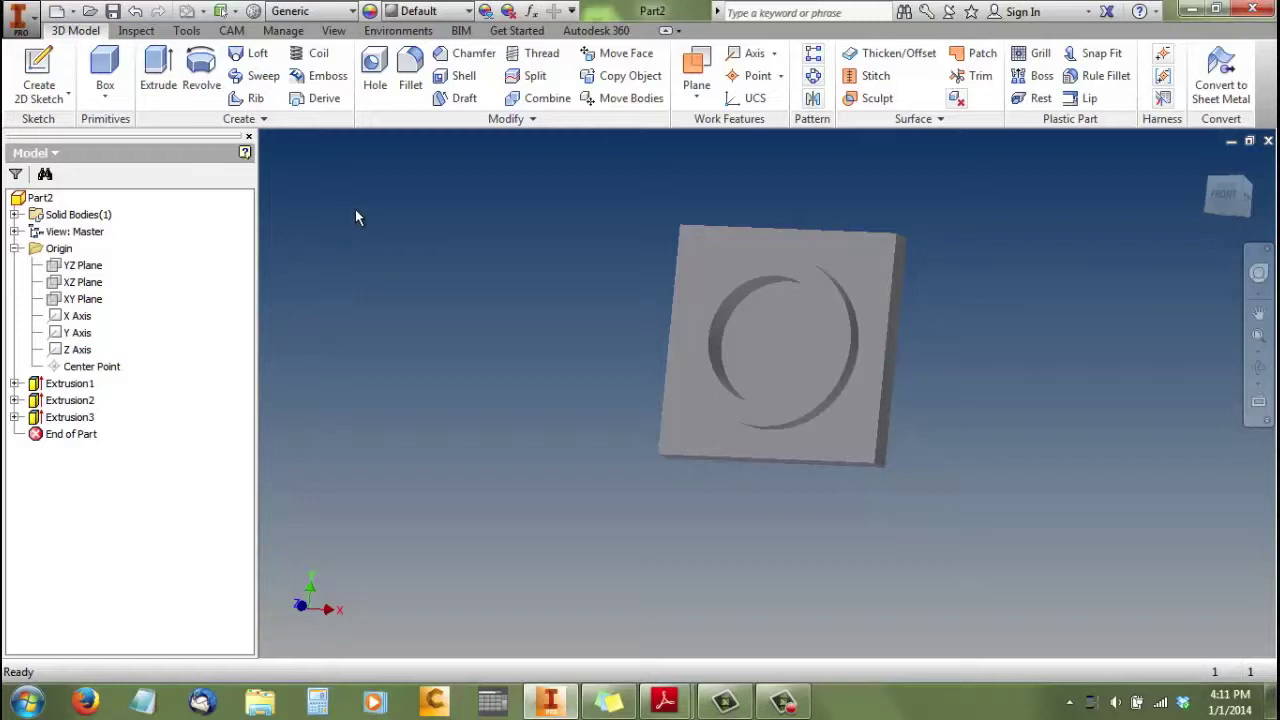
{"action": "right_click", "coordinate": [322, 215]}
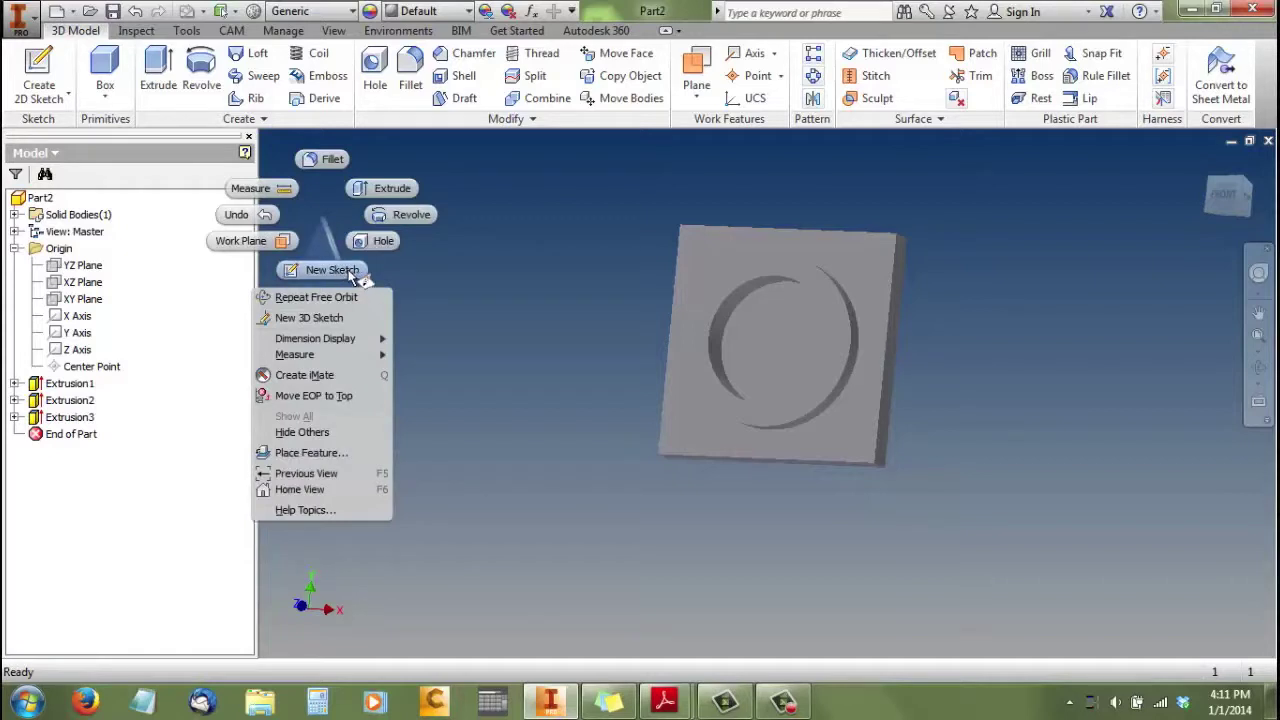
{"action": "left_click", "coordinate": [345, 270]}
{"action": "left_click", "coordinate": [786, 357]}
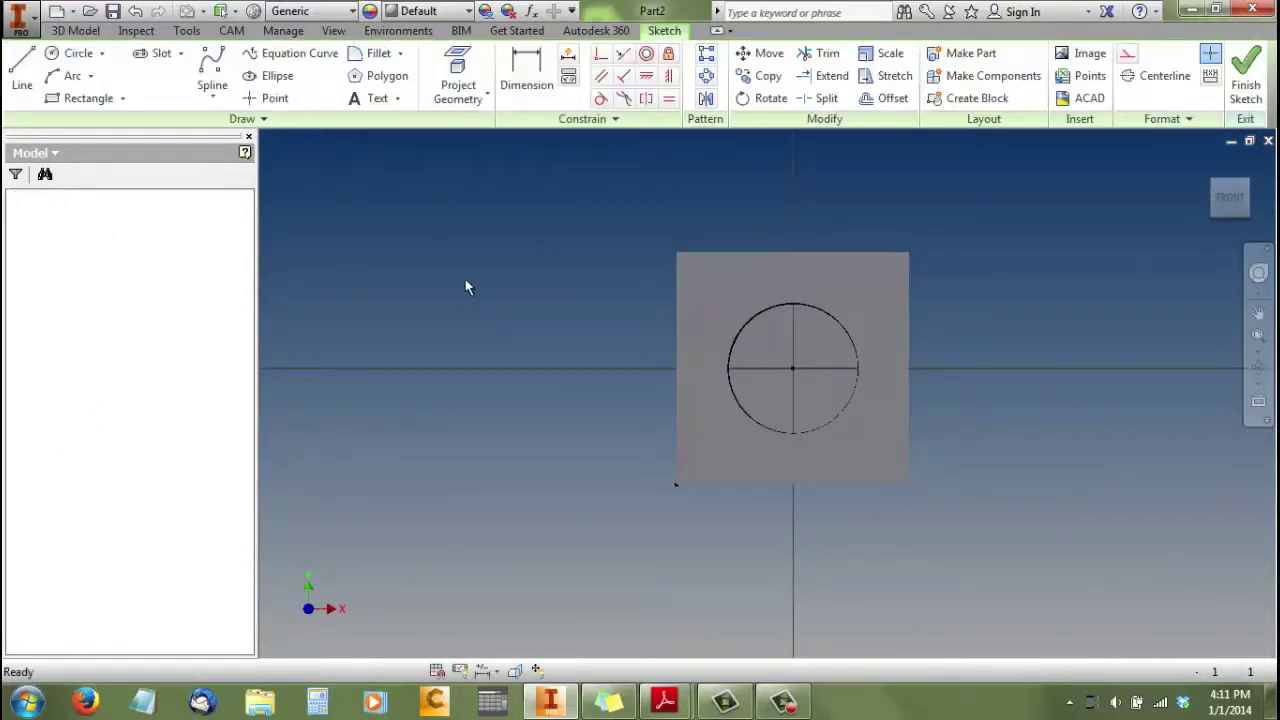
Step: Place a sketch point at the centre of the bore floor and finish the sketch
{"action": "left_click", "coordinate": [267, 102]}
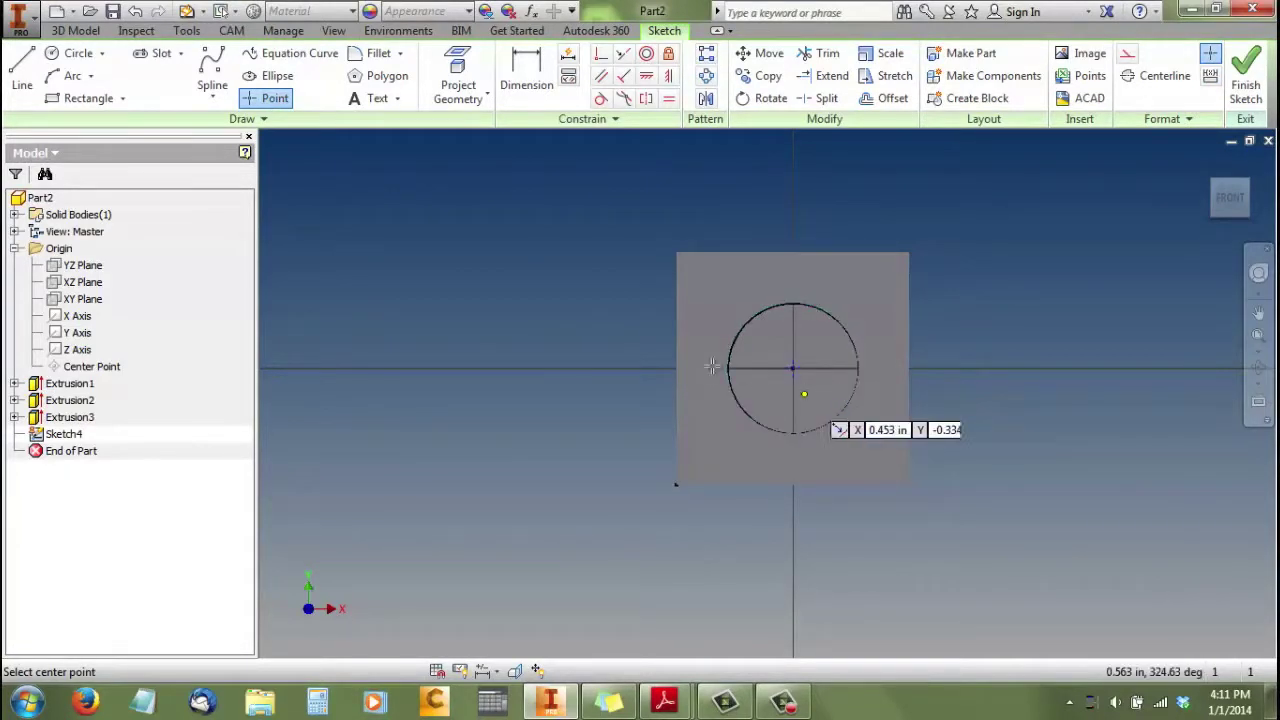
{"action": "right_click", "coordinate": [587, 308]}
{"action": "left_click", "coordinate": [632, 313]}
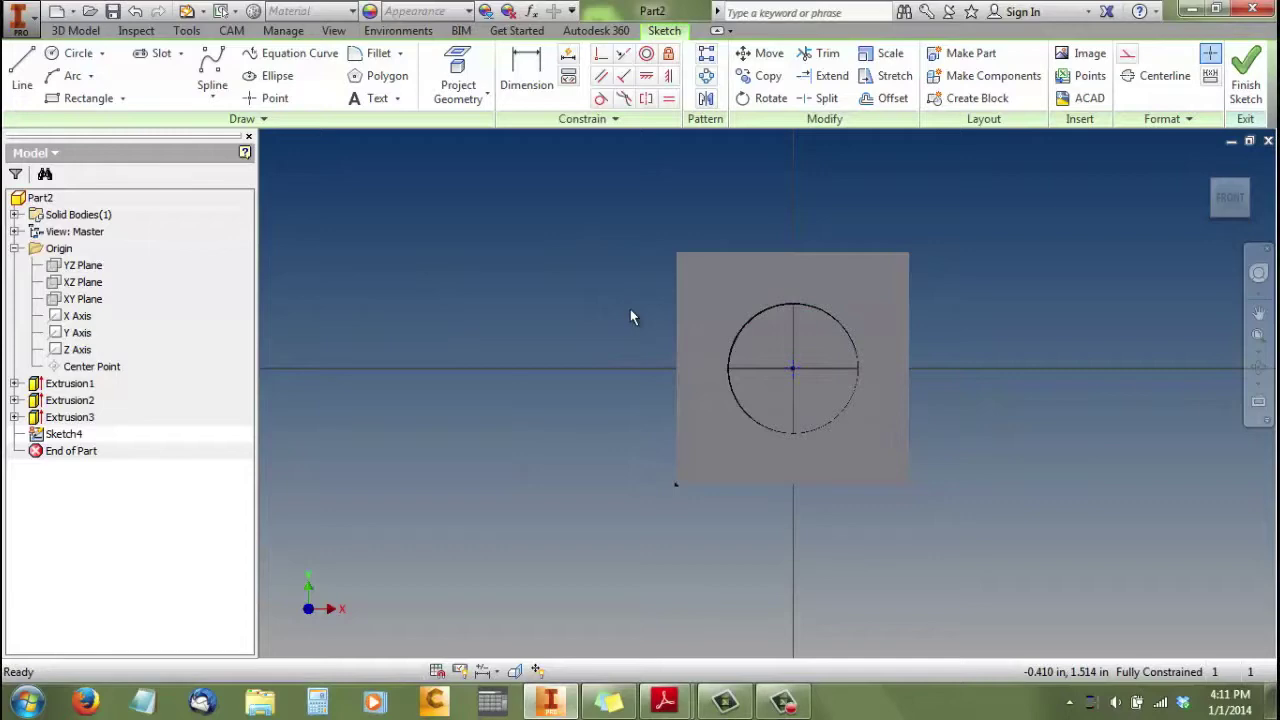
{"action": "right_click", "coordinate": [563, 278]}
{"action": "left_click", "coordinate": [567, 337]}
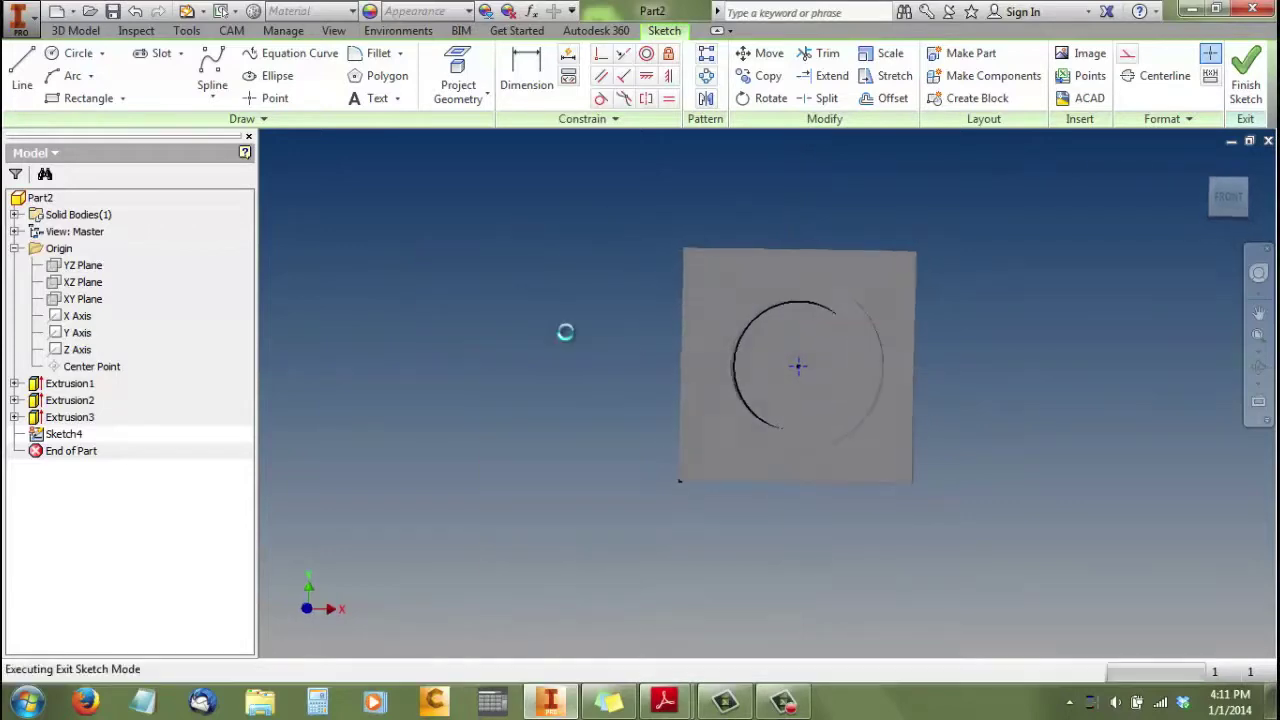
Step: Create a simple 0.875 in diameter Through All hole at the sketch point in the bore floor
{"action": "left_click", "coordinate": [384, 98]}
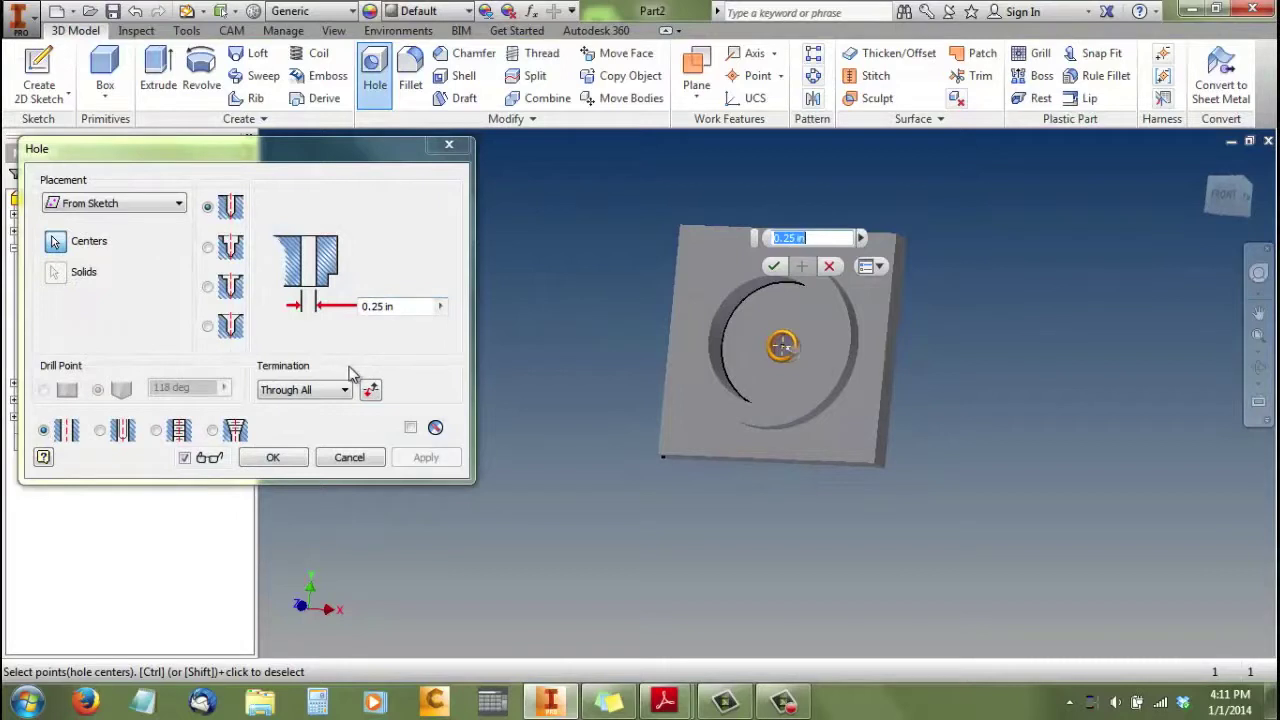
{"action": "left_click", "coordinate": [400, 305]}
{"action": "type", "text": ".875"}
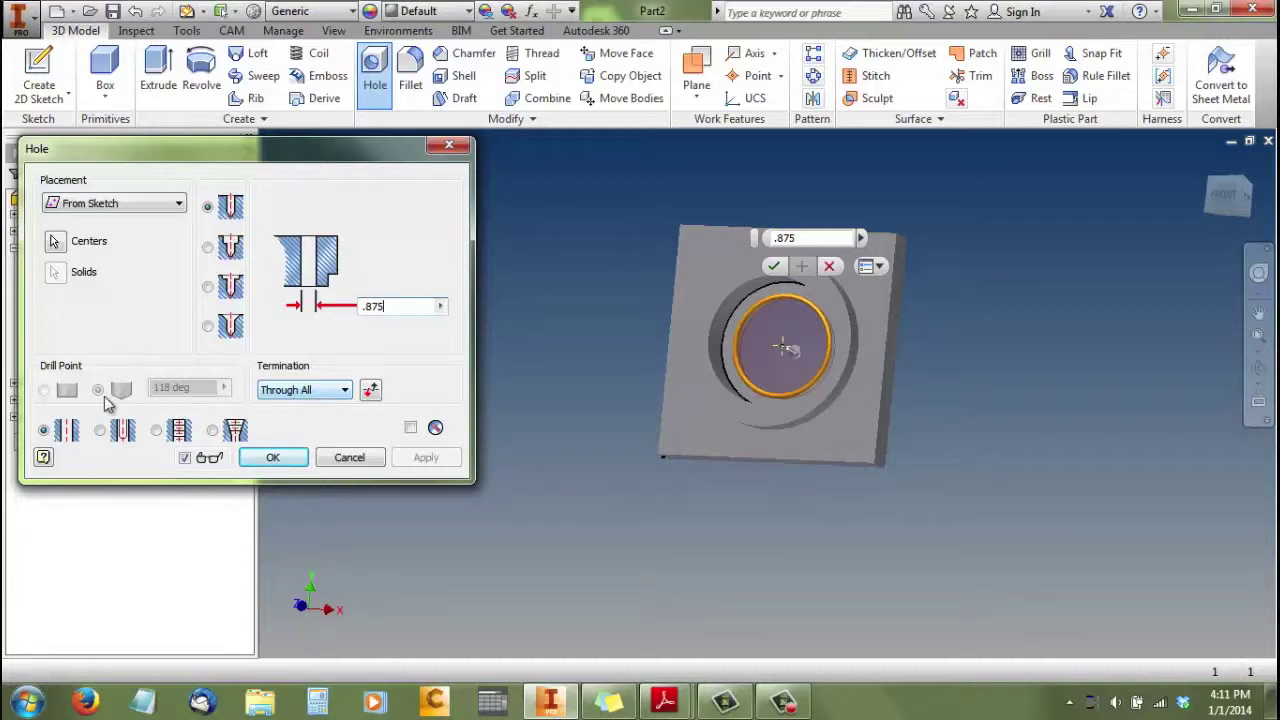
{"action": "left_click", "coordinate": [273, 457]}
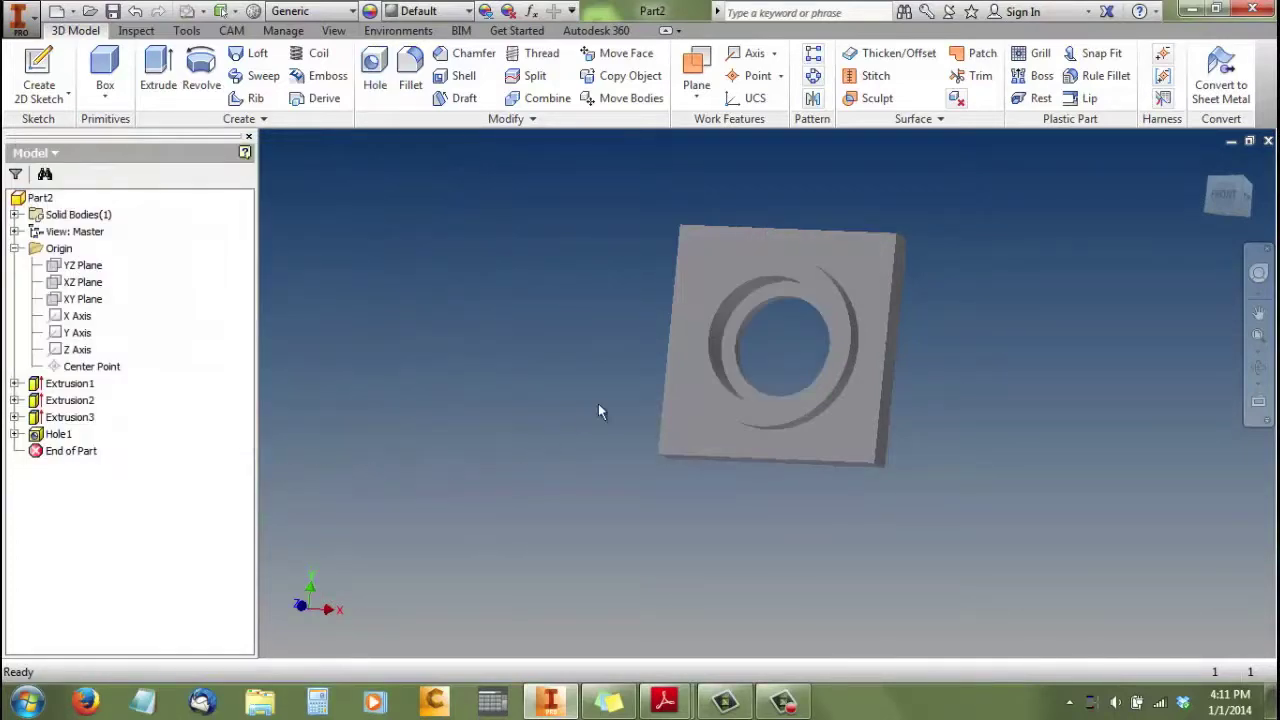
Step: Fillet the four corner edges of the square plate with a 0.25 in radius
{"action": "scroll", "coordinate": [792, 274], "scroll_direction": "up", "scroll_amount": 2}
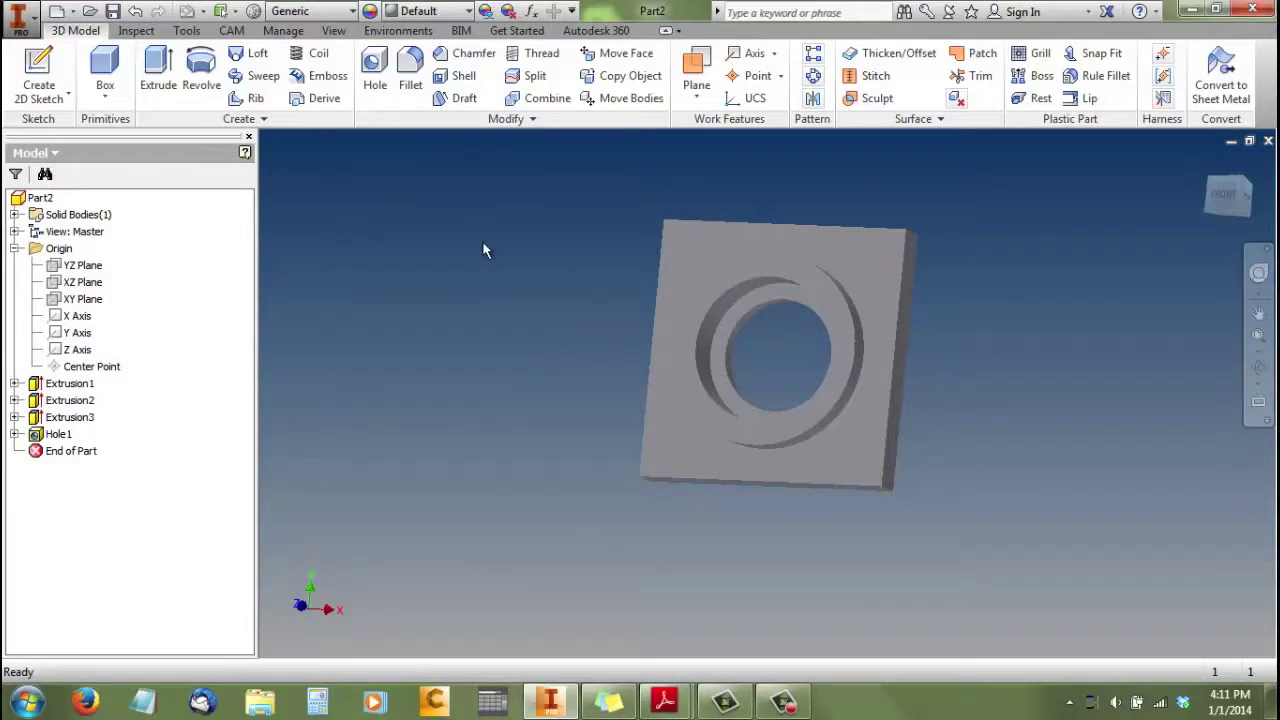
{"action": "left_click", "coordinate": [409, 74]}
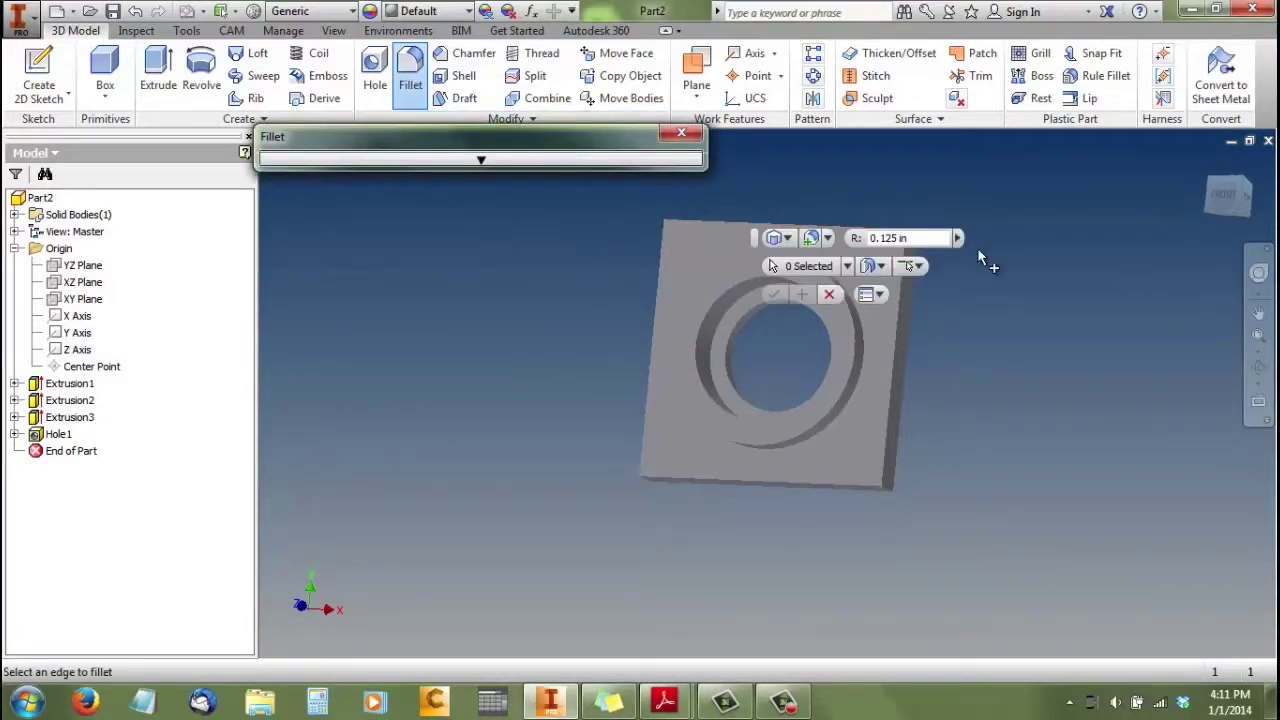
{"action": "left_click_drag", "start_coordinate": [906, 240], "coordinate": [858, 252]}
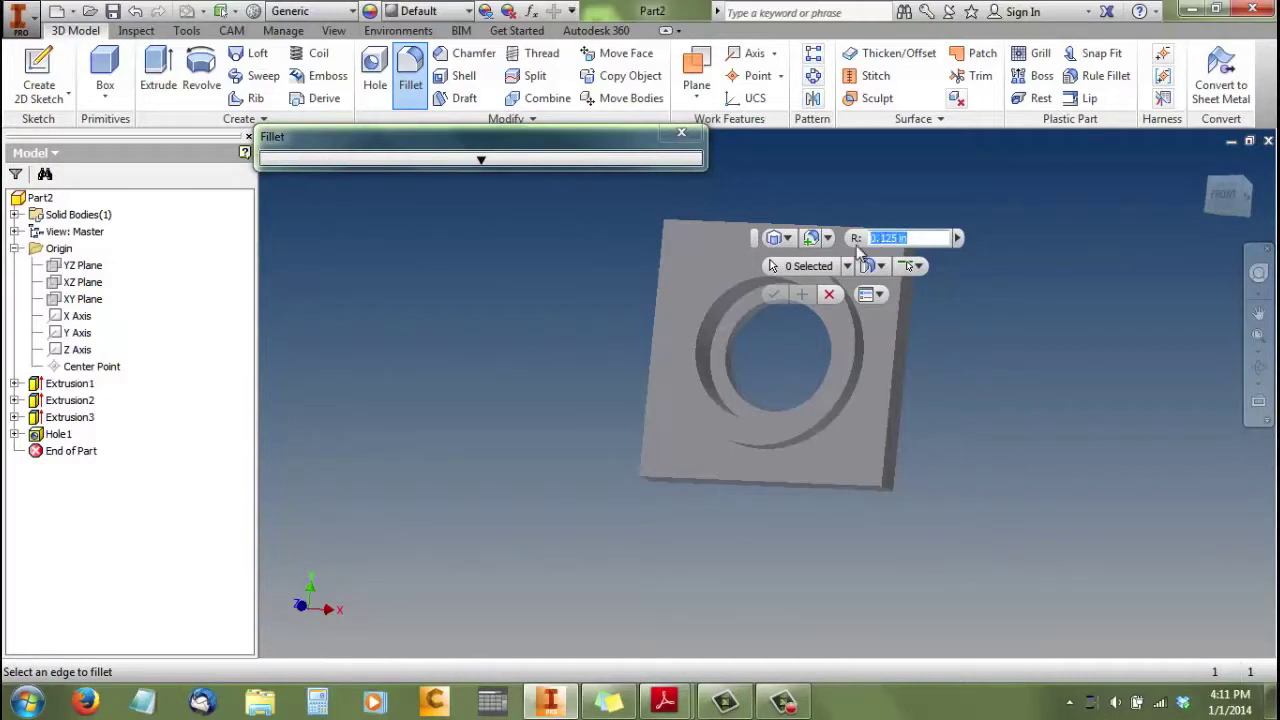
{"action": "type", "text": ".25"}
{"action": "left_click", "coordinate": [892, 494]}
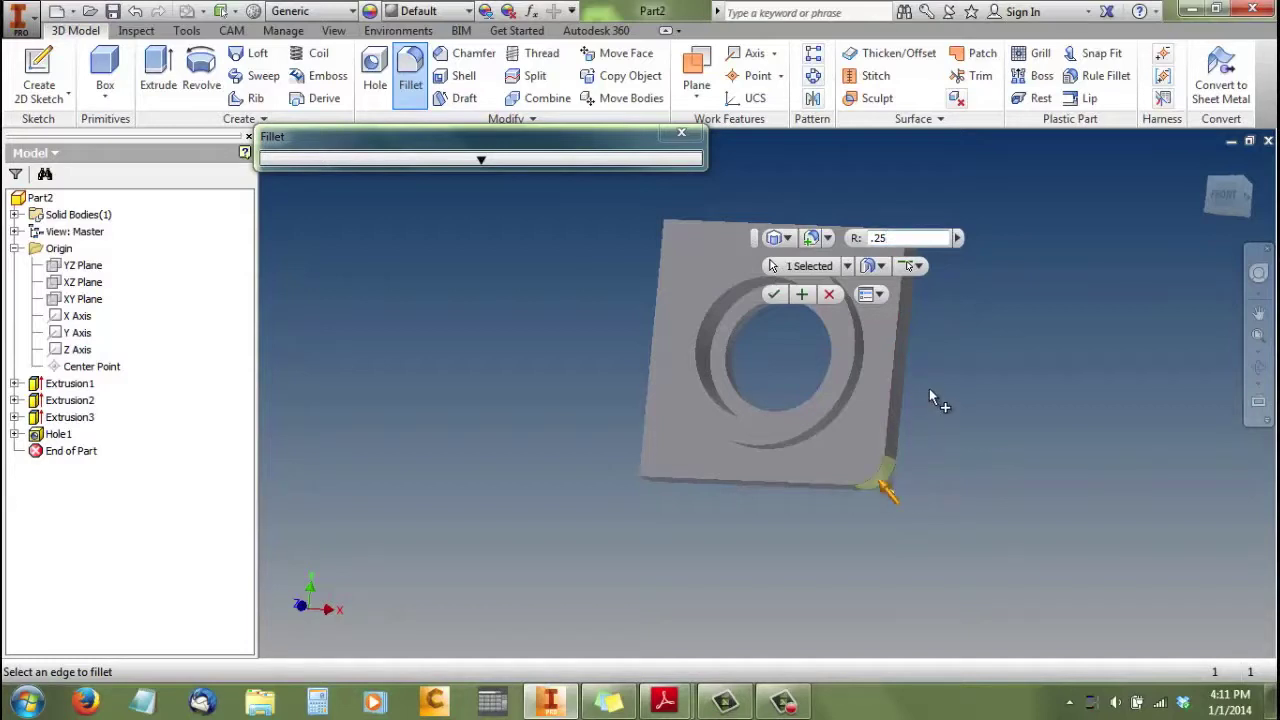
{"action": "scroll", "coordinate": [929, 389], "scroll_direction": "down", "scroll_amount": 4}
{"action": "scroll", "coordinate": [928, 290], "scroll_direction": "up", "scroll_amount": 5}
{"action": "scroll", "coordinate": [935, 268], "scroll_direction": "down", "scroll_amount": 5}
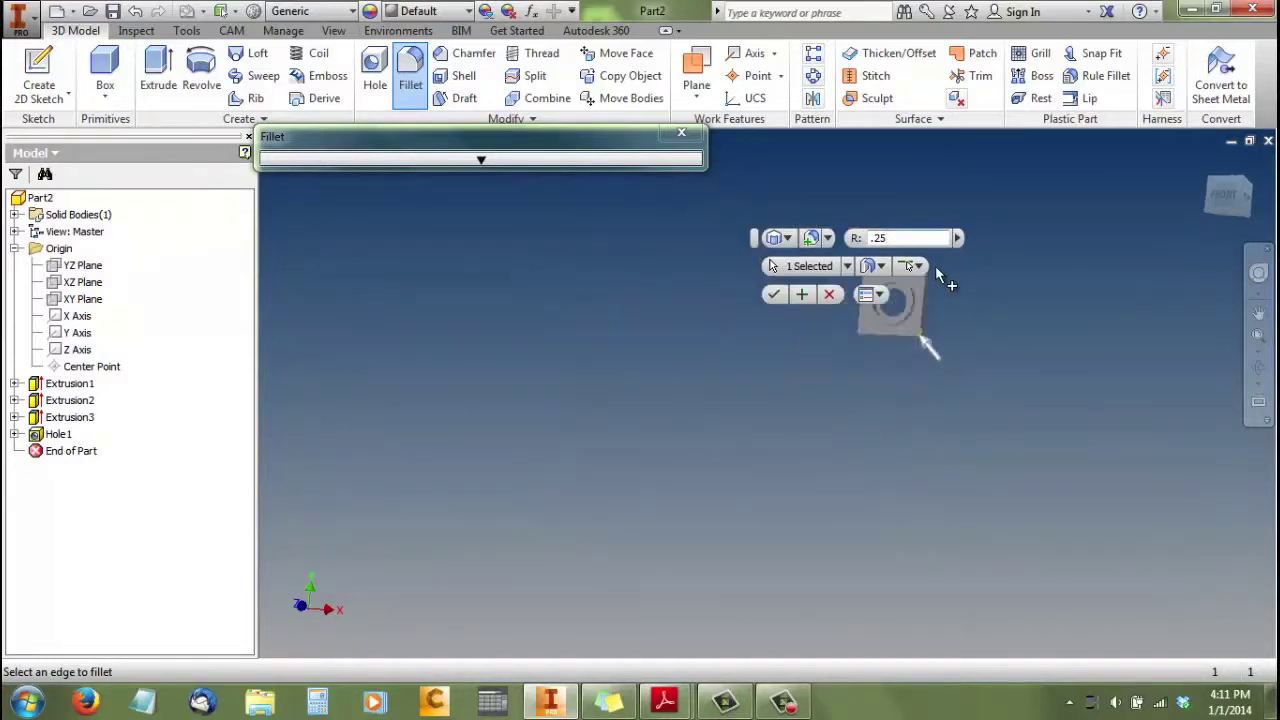
{"action": "scroll", "coordinate": [953, 283], "scroll_direction": "up", "scroll_amount": 5}
{"action": "scroll", "coordinate": [777, 317], "scroll_direction": "up", "scroll_amount": 3}
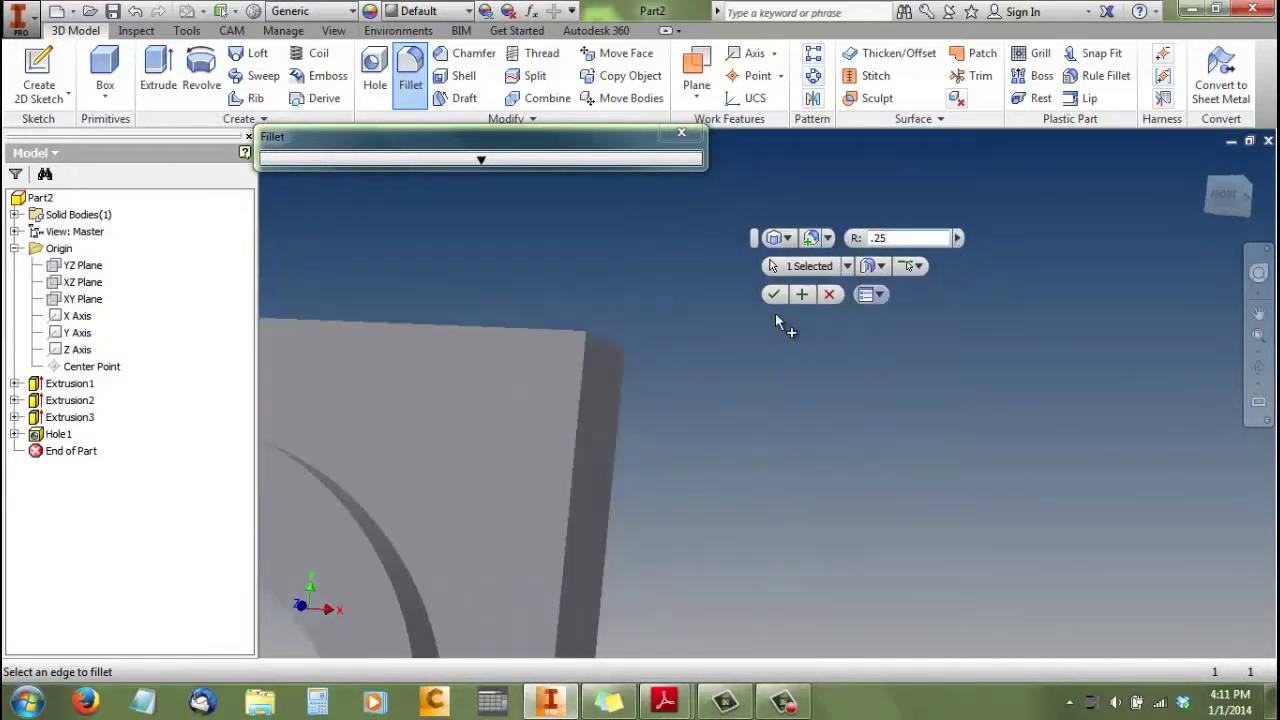
{"action": "left_click", "coordinate": [607, 345]}
{"action": "scroll", "coordinate": [934, 396], "scroll_direction": "down", "scroll_amount": 4}
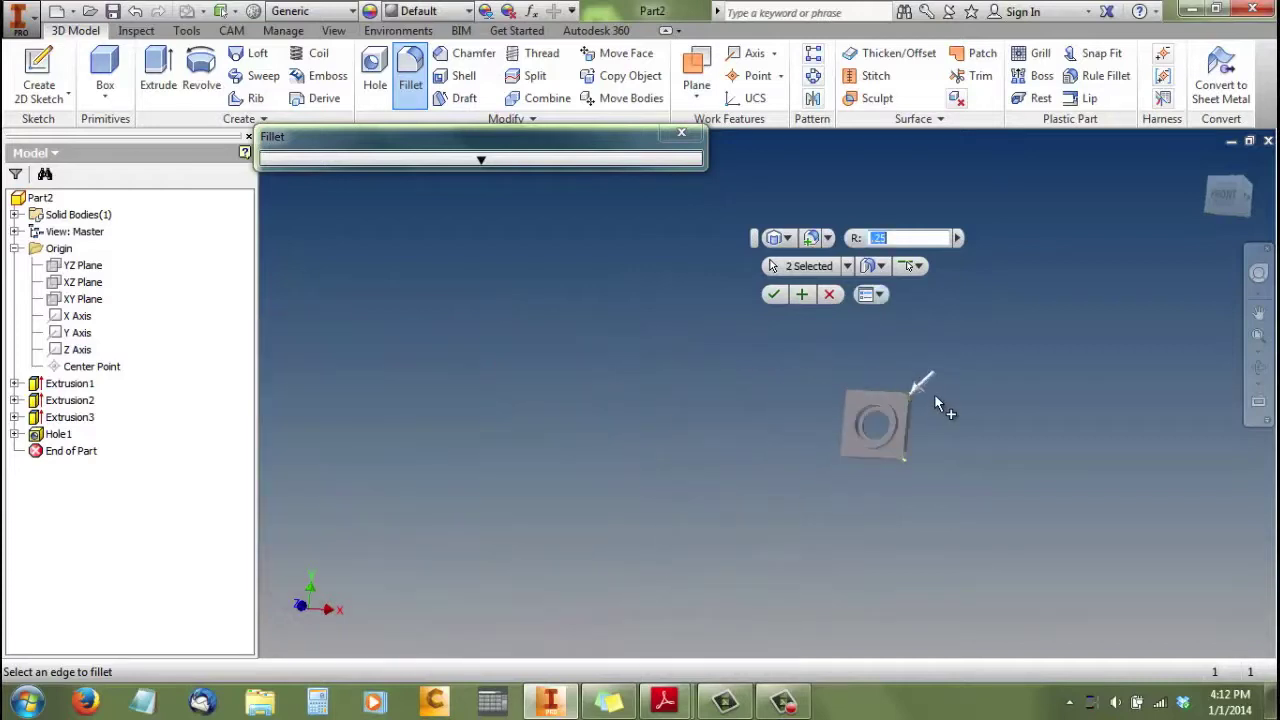
{"action": "scroll", "coordinate": [880, 395], "scroll_direction": "up", "scroll_amount": 5}
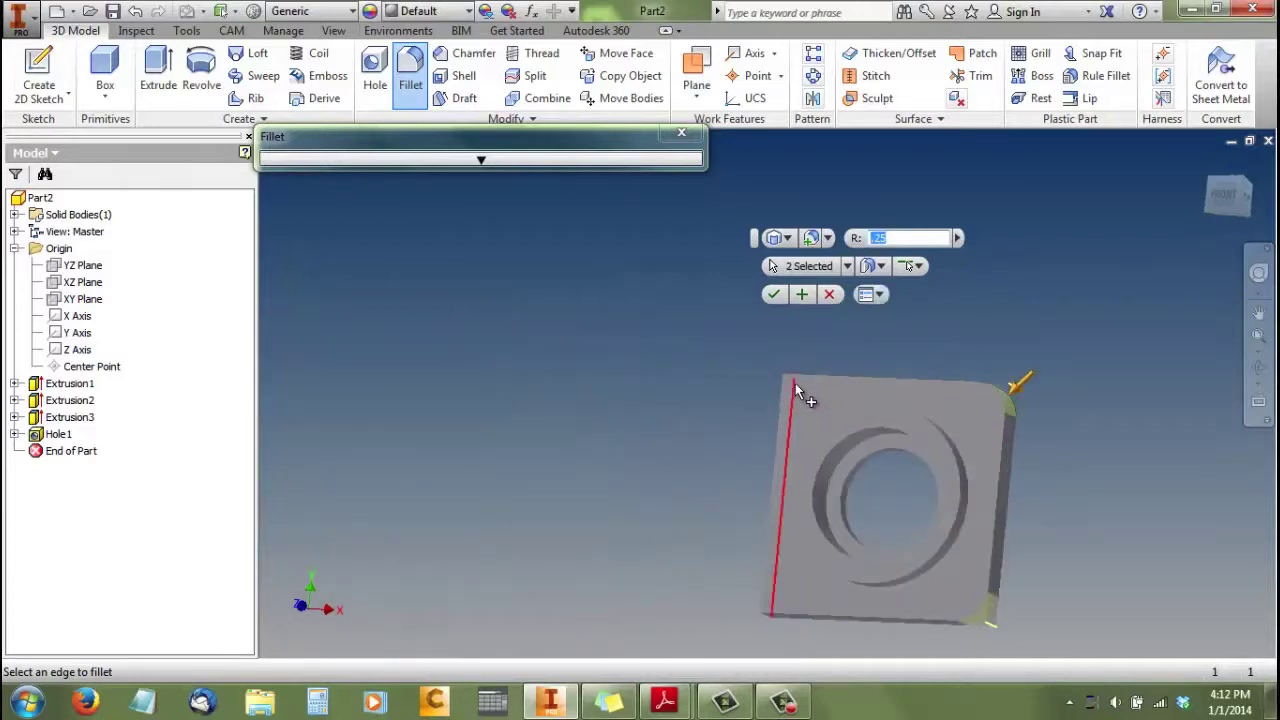
{"action": "left_click", "coordinate": [795, 383]}
{"action": "scroll", "coordinate": [789, 380], "scroll_direction": "down", "scroll_amount": 4}
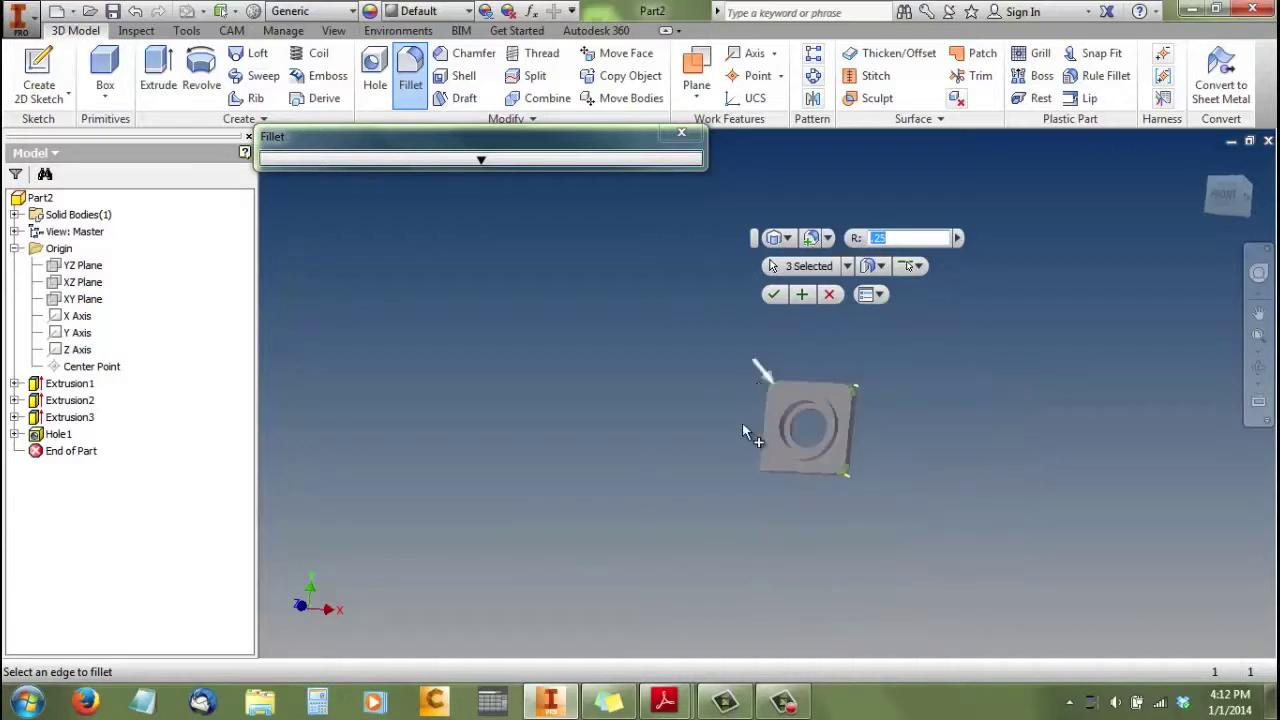
{"action": "scroll", "coordinate": [742, 452], "scroll_direction": "up", "scroll_amount": 5}
{"action": "left_click", "coordinate": [822, 522]}
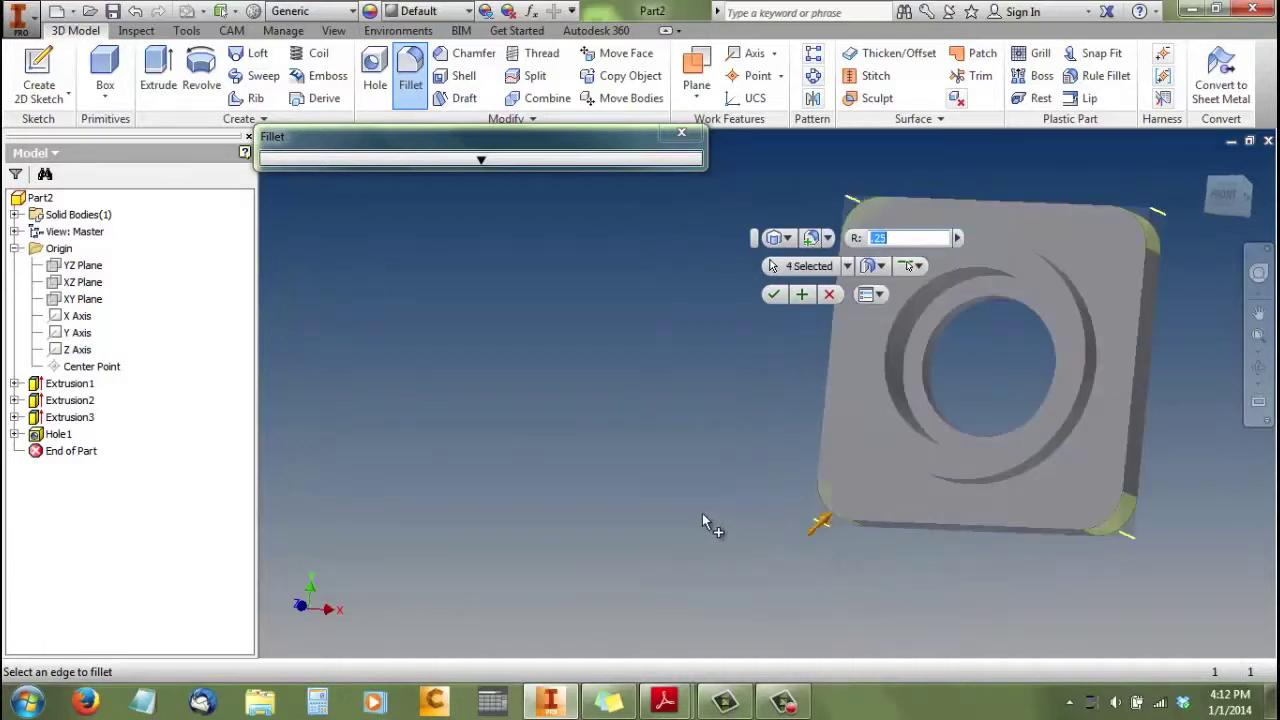
{"action": "scroll", "coordinate": [683, 489], "scroll_direction": "down", "scroll_amount": 3}
{"action": "left_click", "coordinate": [773, 294]}
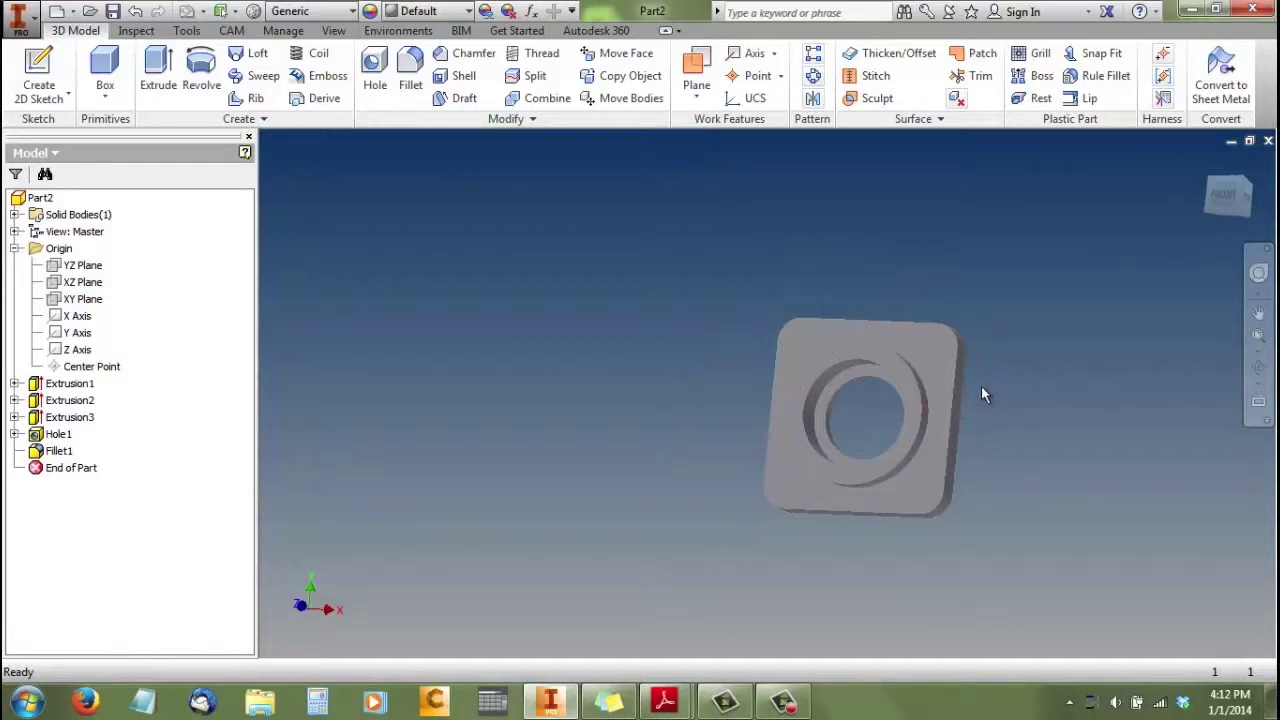
{"action": "scroll", "coordinate": [980, 397], "scroll_direction": "up", "scroll_amount": 3}
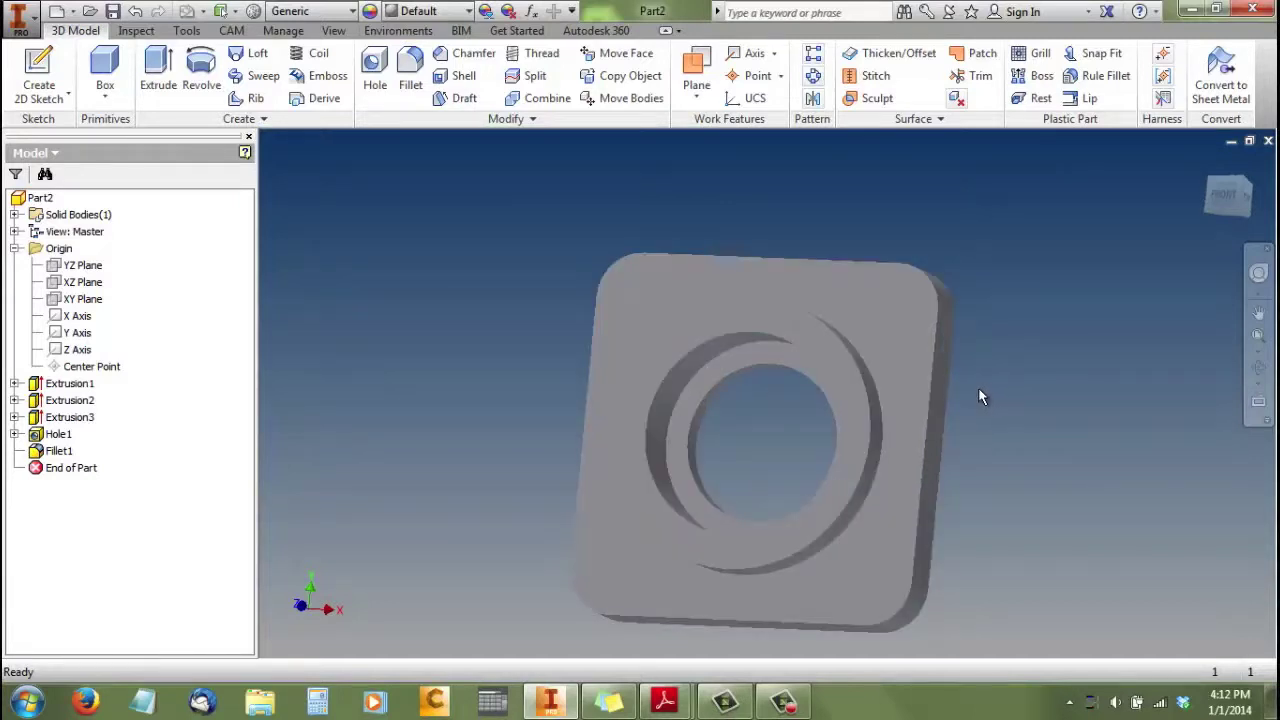
Step: Sketch points at the centres of the four rounded corners on the plate's boss-side face and finish the sketch
{"action": "left_click", "coordinate": [43, 101]}
{"action": "left_click", "coordinate": [82, 126]}
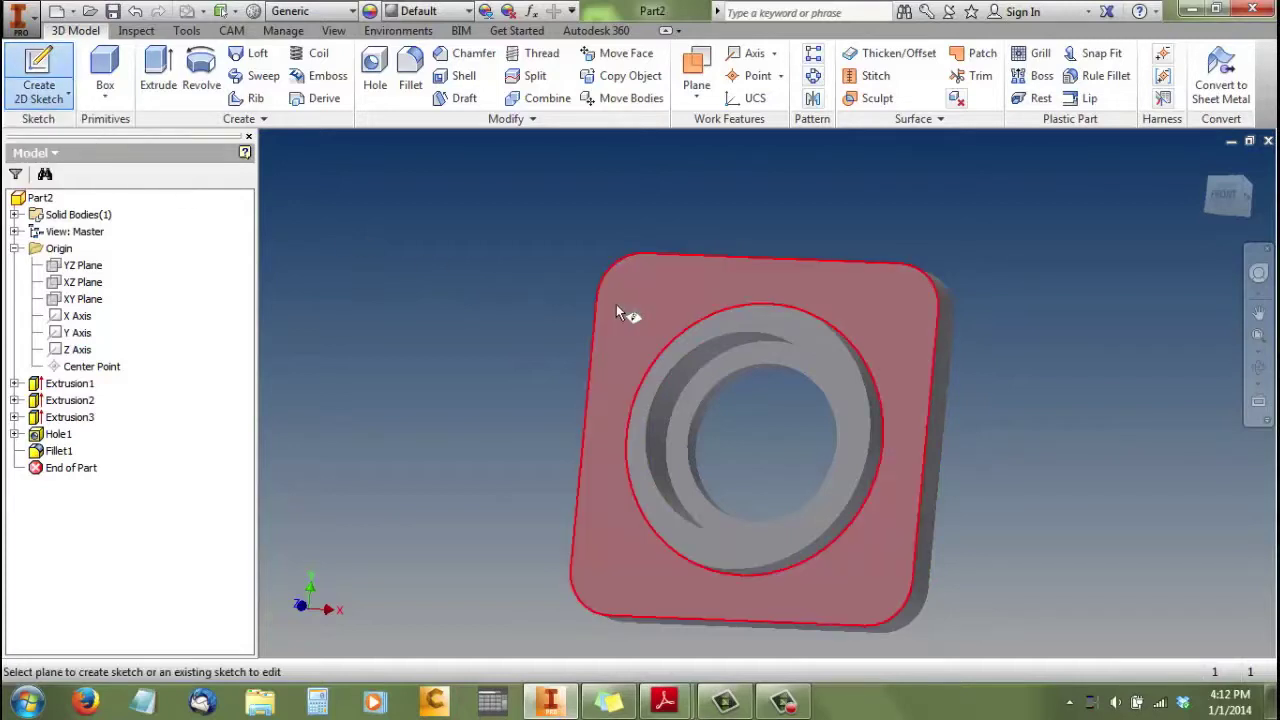
{"action": "left_click", "coordinate": [616, 304]}
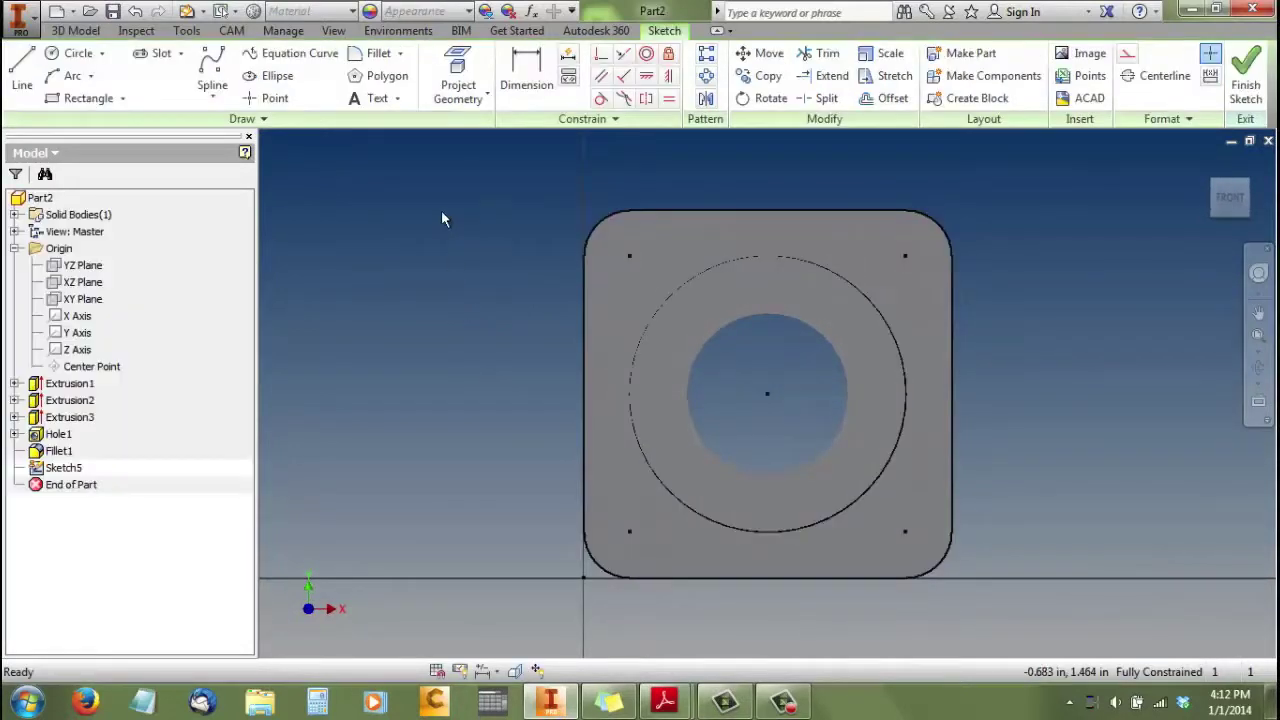
{"action": "left_click", "coordinate": [274, 99]}
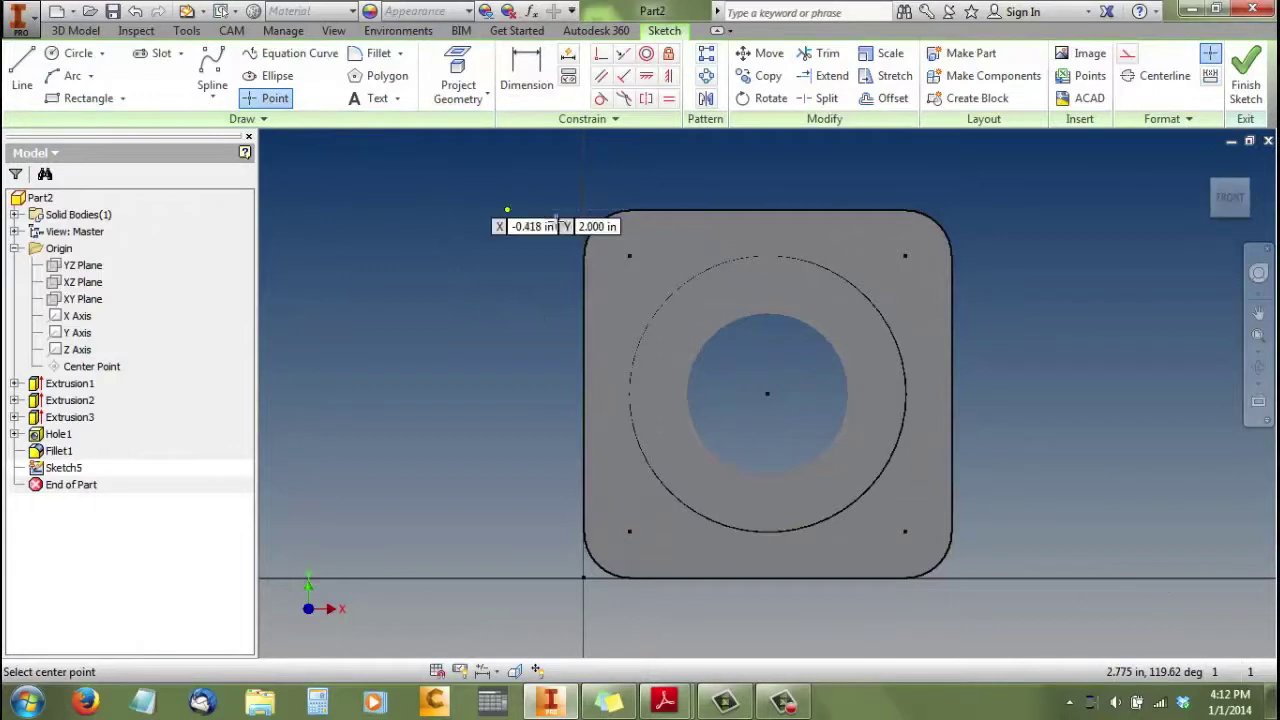
{"action": "left_click", "coordinate": [629, 254]}
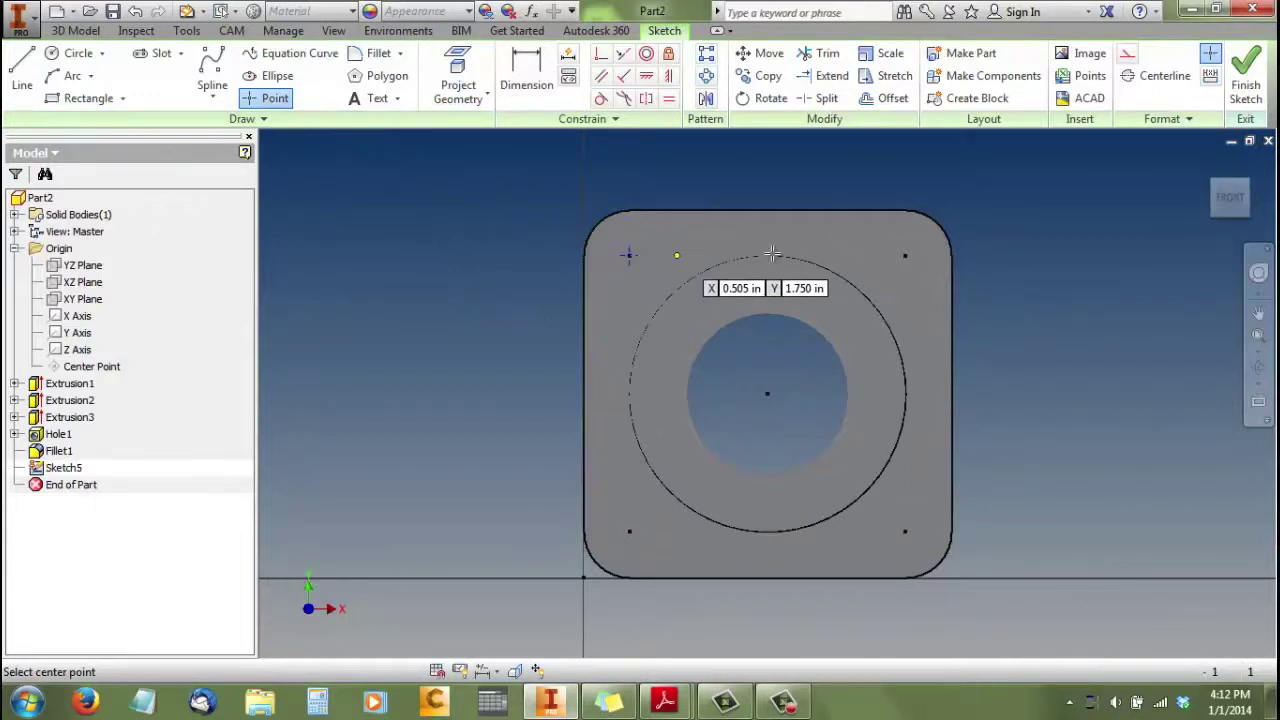
{"action": "left_click", "coordinate": [905, 255]}
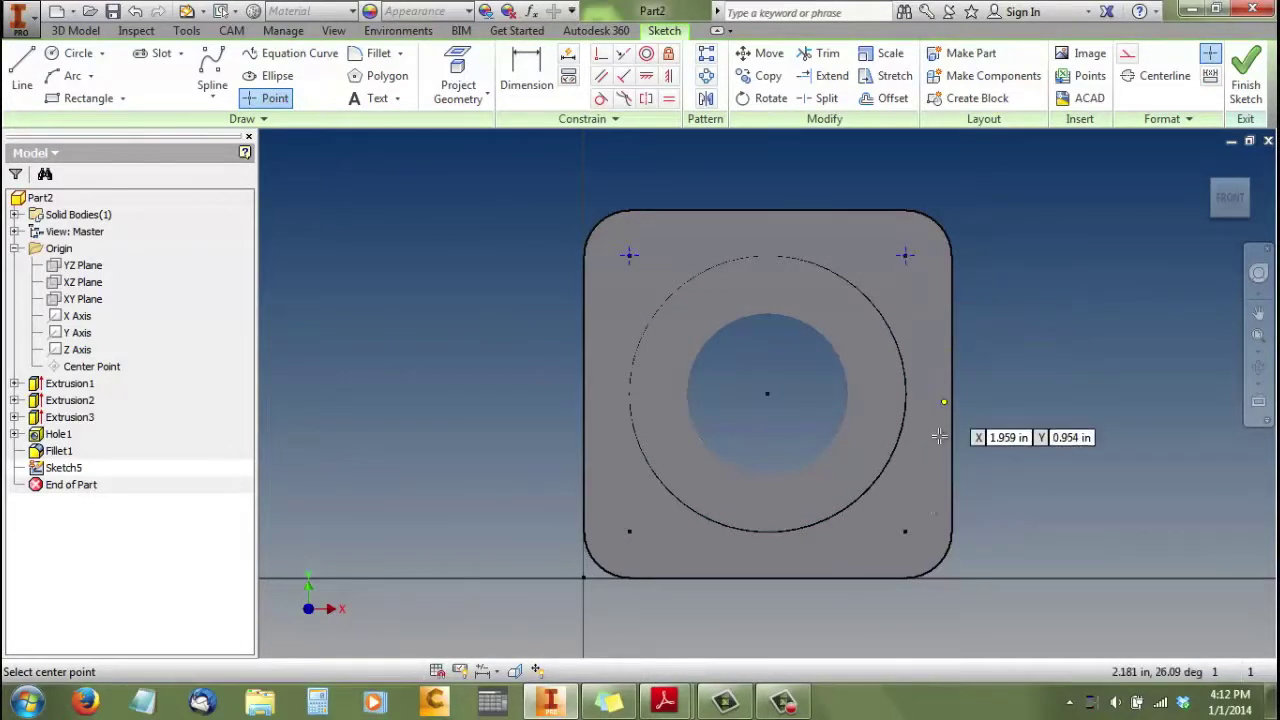
{"action": "left_click", "coordinate": [905, 532]}
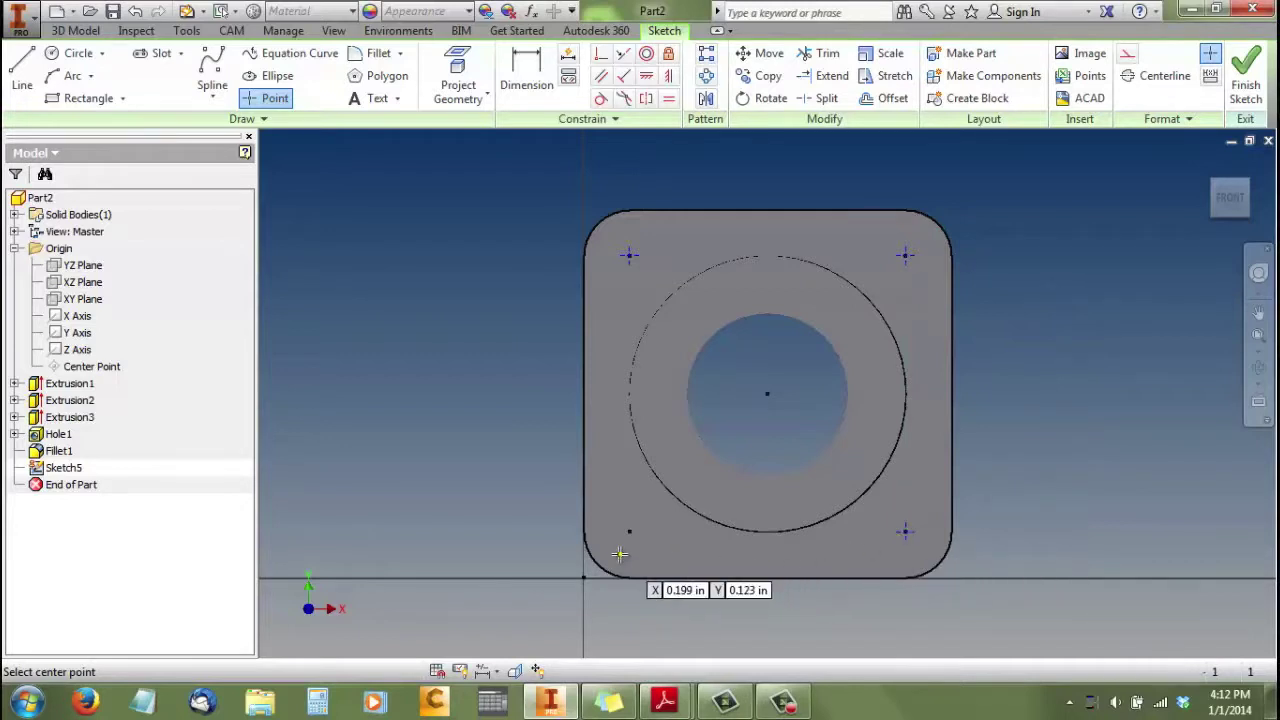
{"action": "left_click", "coordinate": [631, 531]}
{"action": "right_click", "coordinate": [482, 447]}
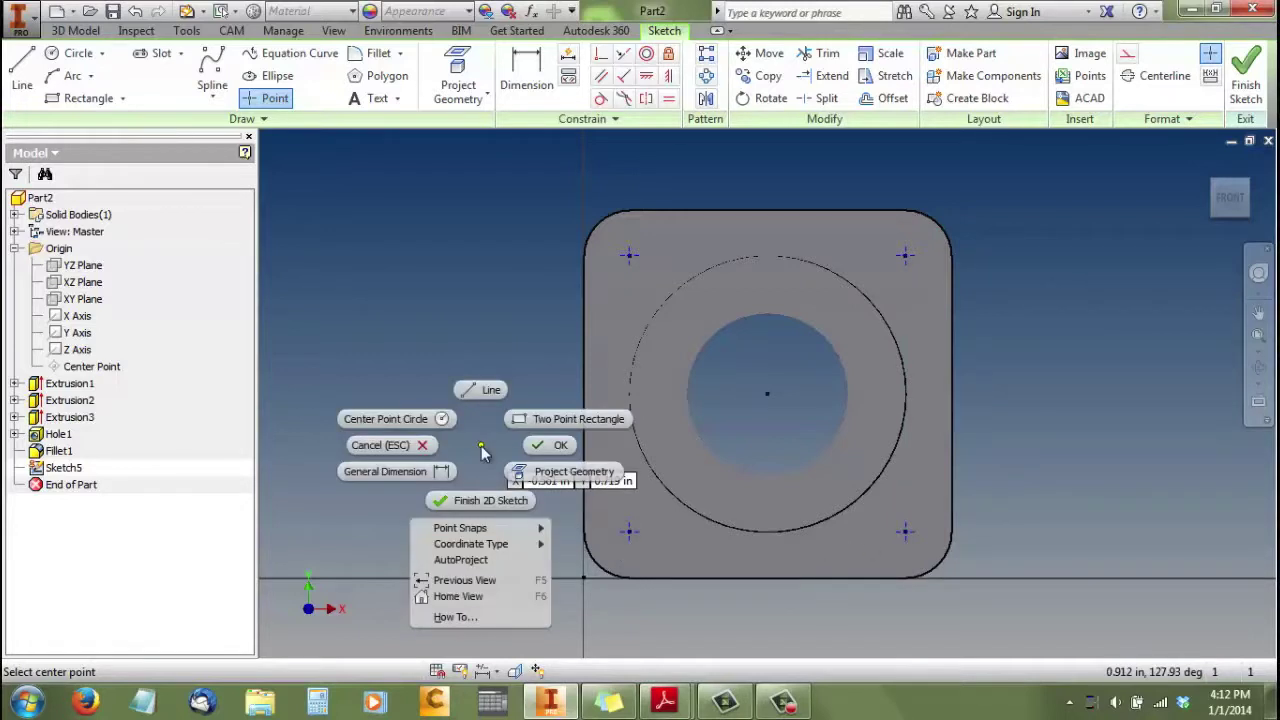
{"action": "left_click", "coordinate": [540, 448]}
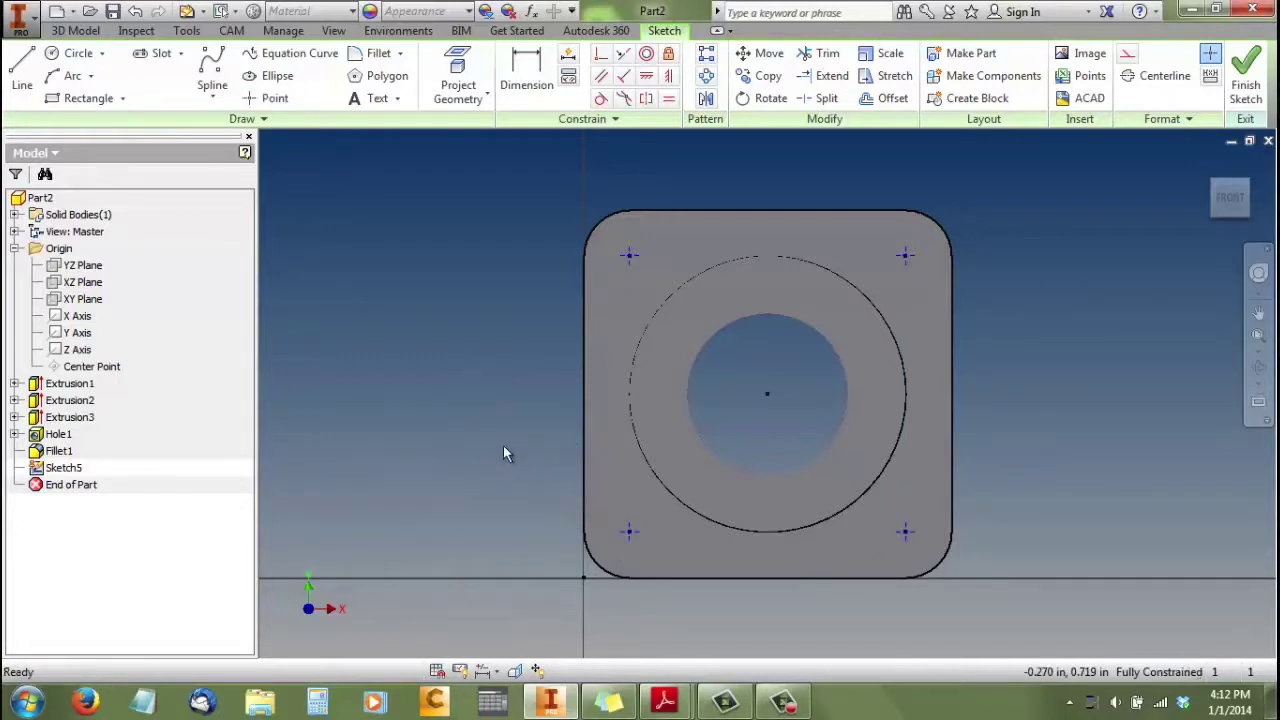
{"action": "right_click", "coordinate": [417, 264]}
{"action": "left_click", "coordinate": [413, 318]}
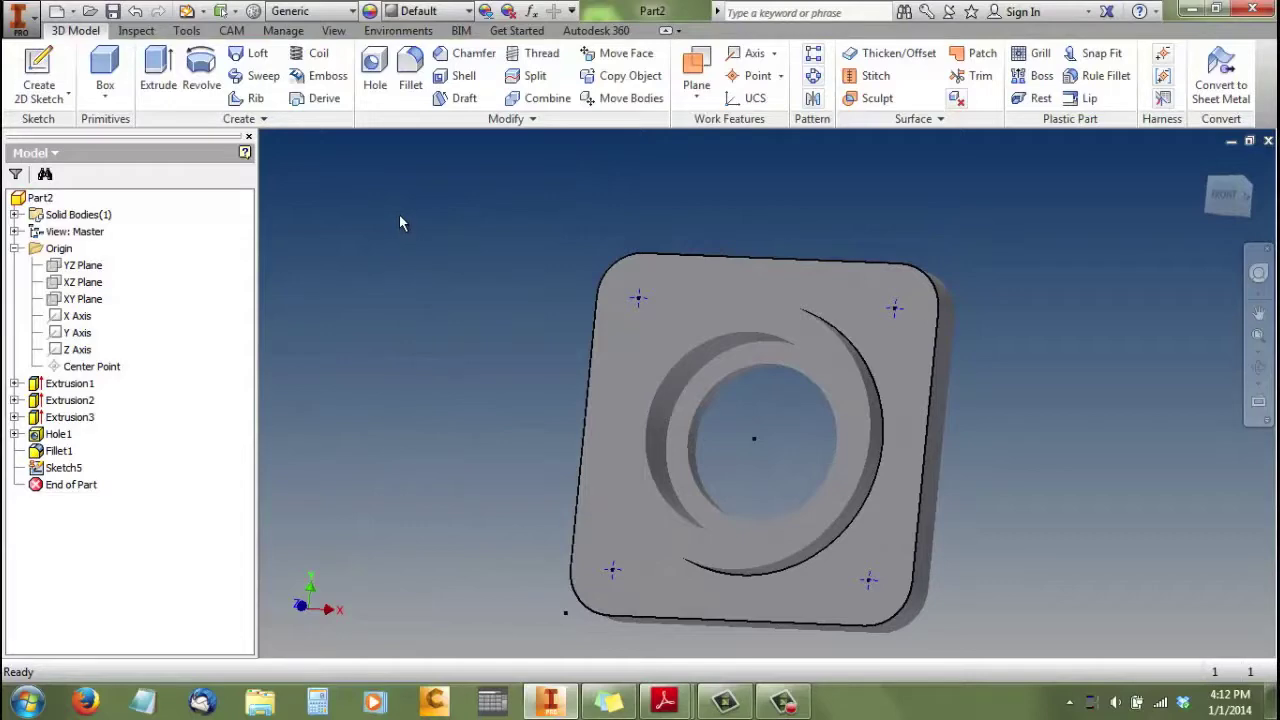
Step: Create Through All countersunk holes at the four corner points with a 0.385 in countersink diameter and a 0.201 in hole diameter
{"action": "left_click", "coordinate": [375, 75]}
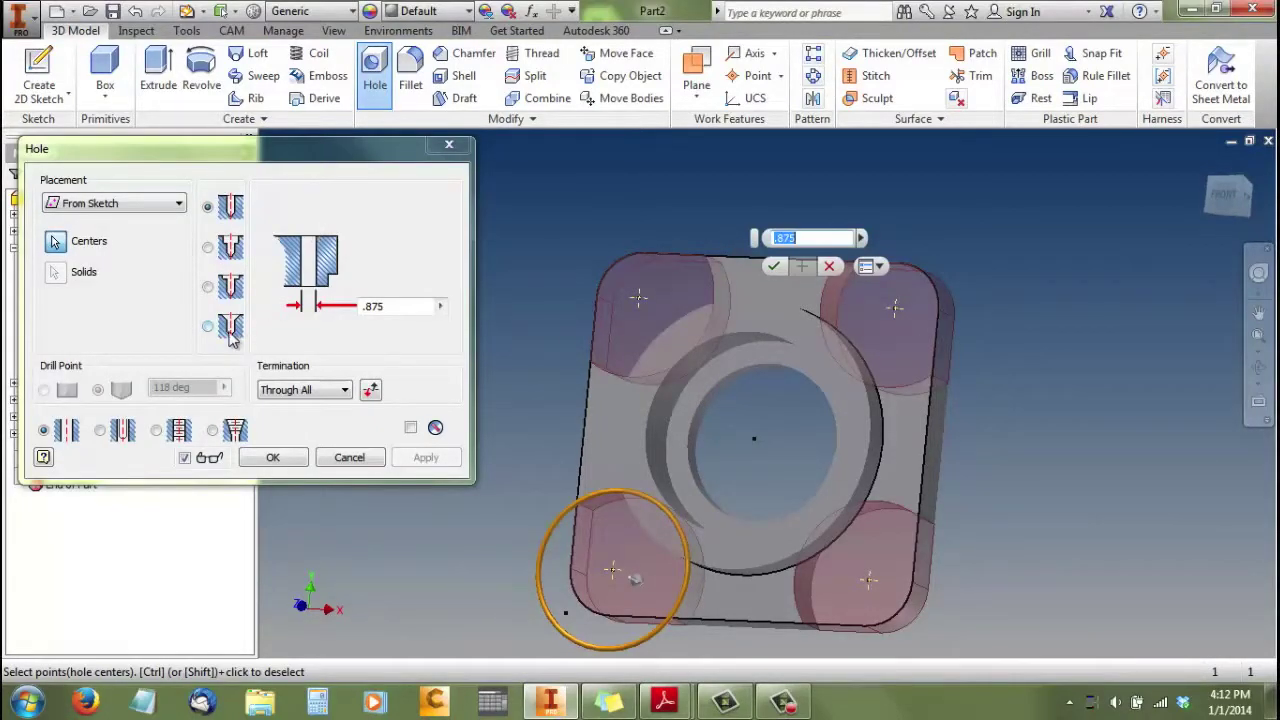
{"action": "left_click", "coordinate": [207, 326]}
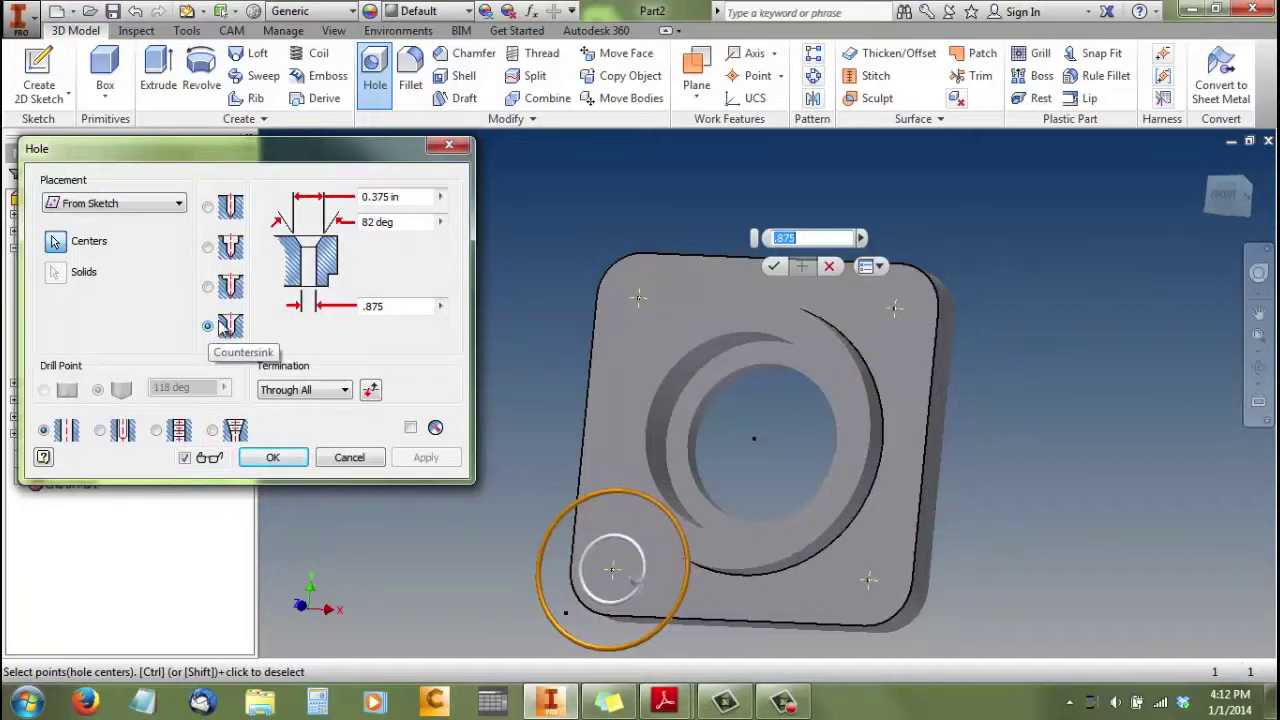
{"action": "left_click", "coordinate": [398, 197]}
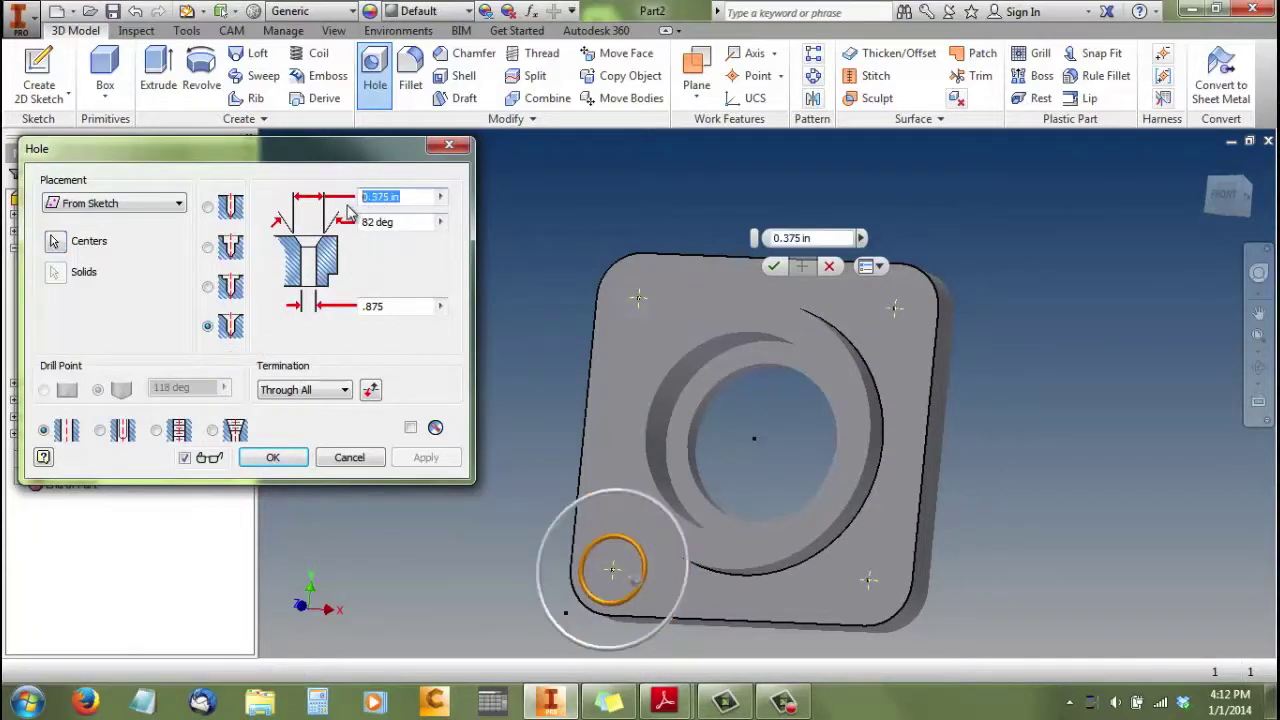
{"action": "type", "text": ".385"}
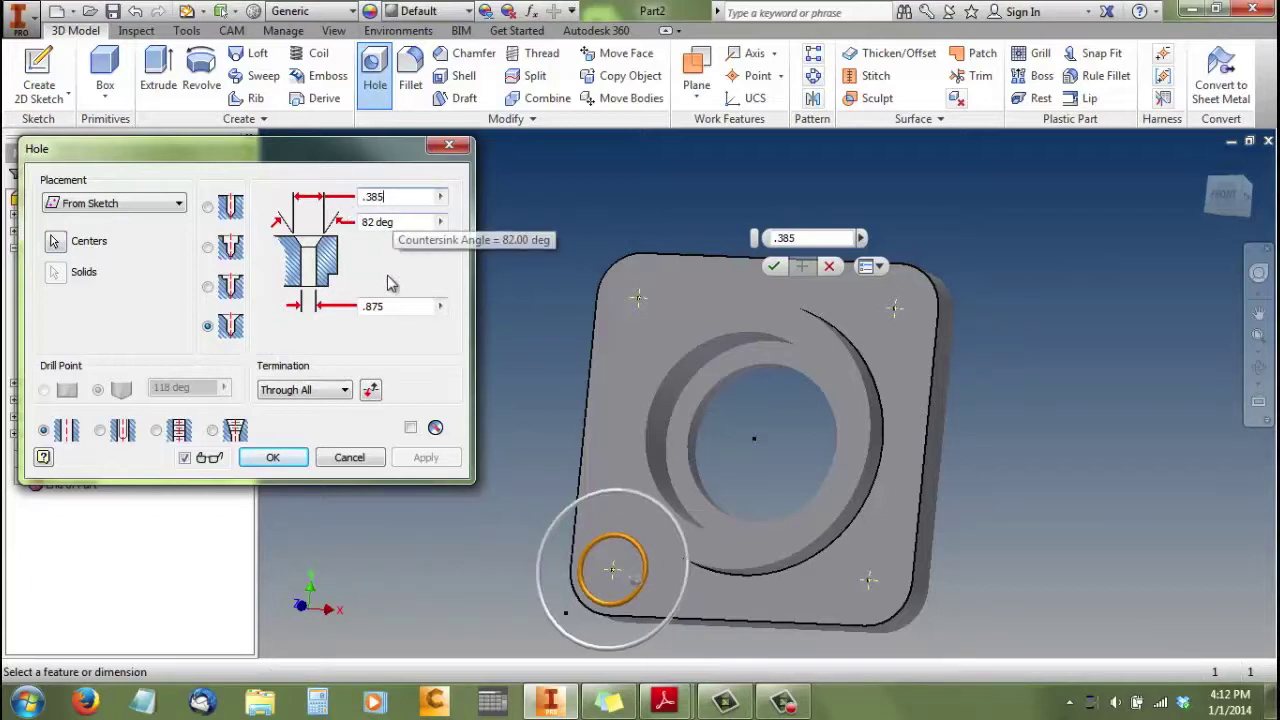
{"action": "left_click", "coordinate": [389, 307]}
{"action": "type", "text": ".201"}
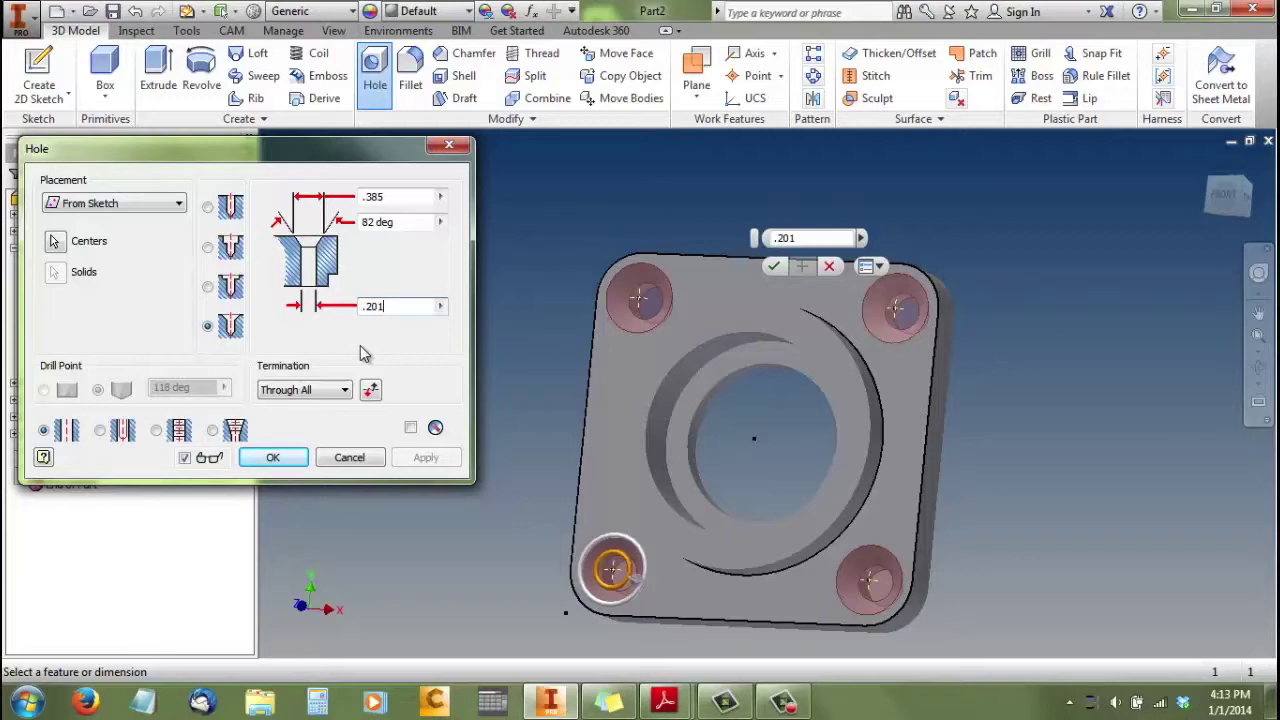
{"action": "left_click", "coordinate": [270, 460]}
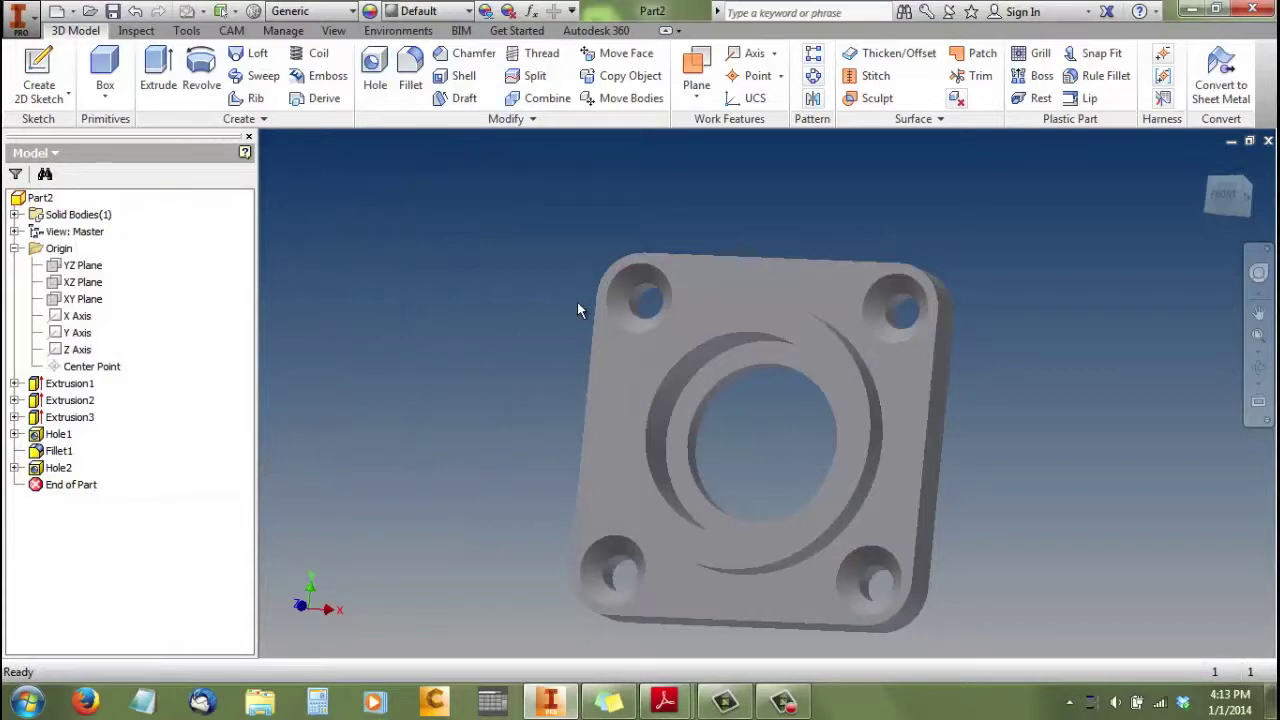
Step: Chamfer the plate's front and back perimeters, both through-hole edges, the bore's mouth and the boss's base edge by 0.0325 in
{"action": "left_click", "coordinate": [484, 58]}
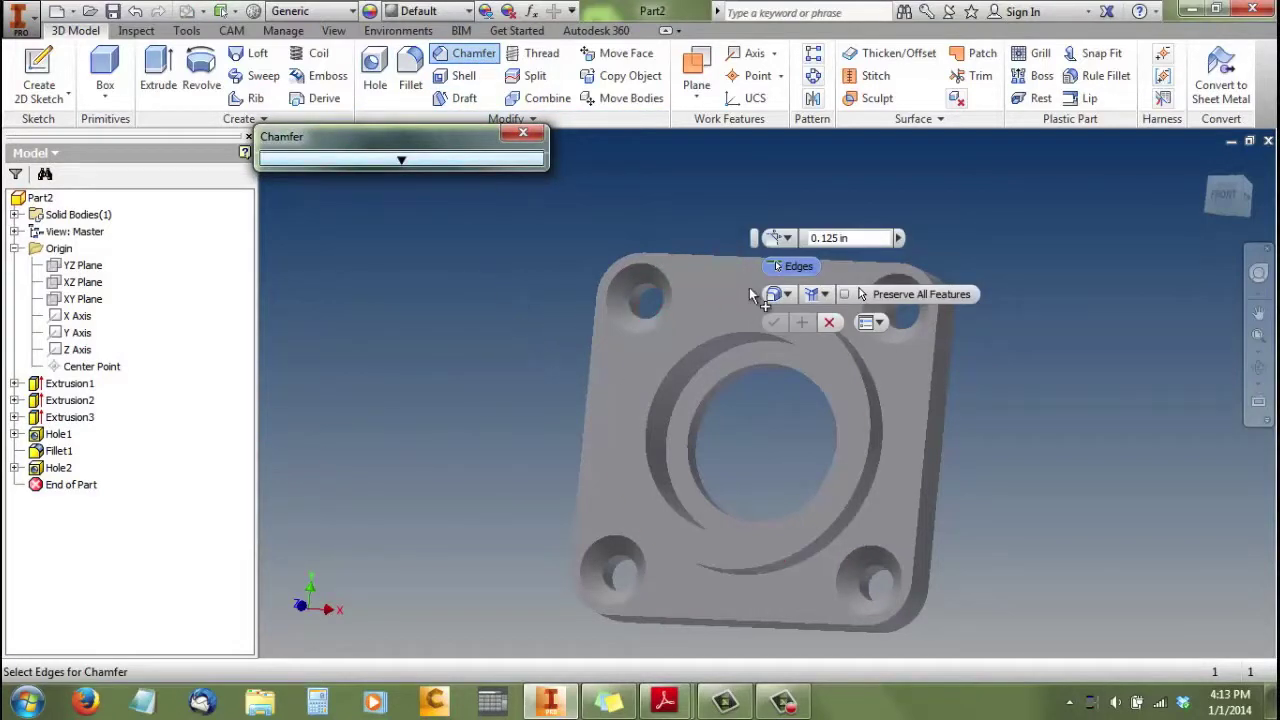
{"action": "double_click", "coordinate": [850, 238]}
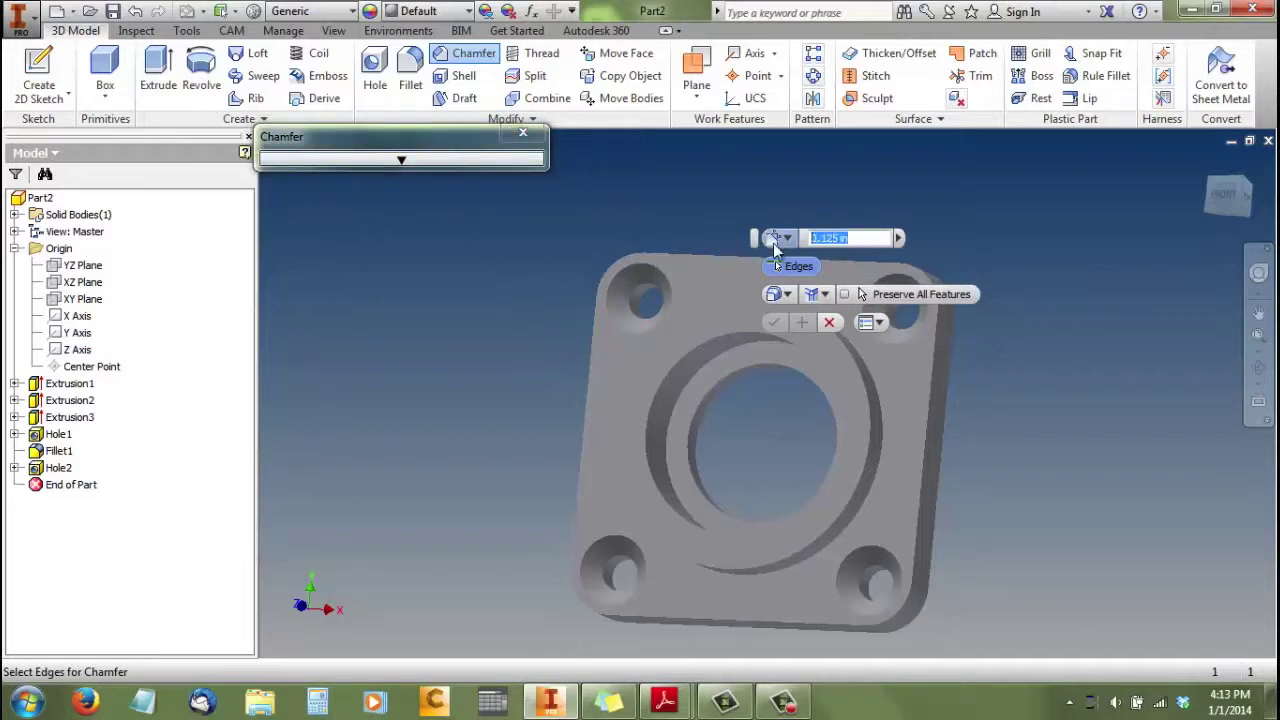
{"action": "type", "text": ".0325"}
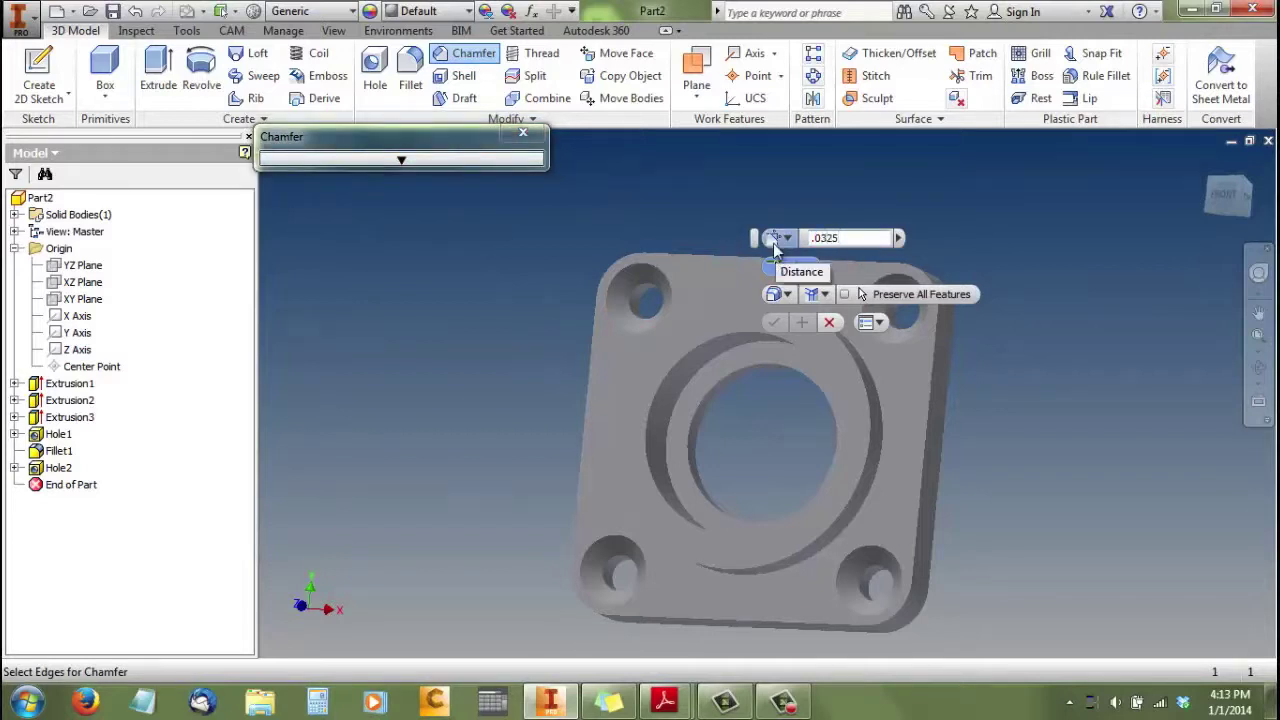
{"action": "left_click", "coordinate": [934, 406]}
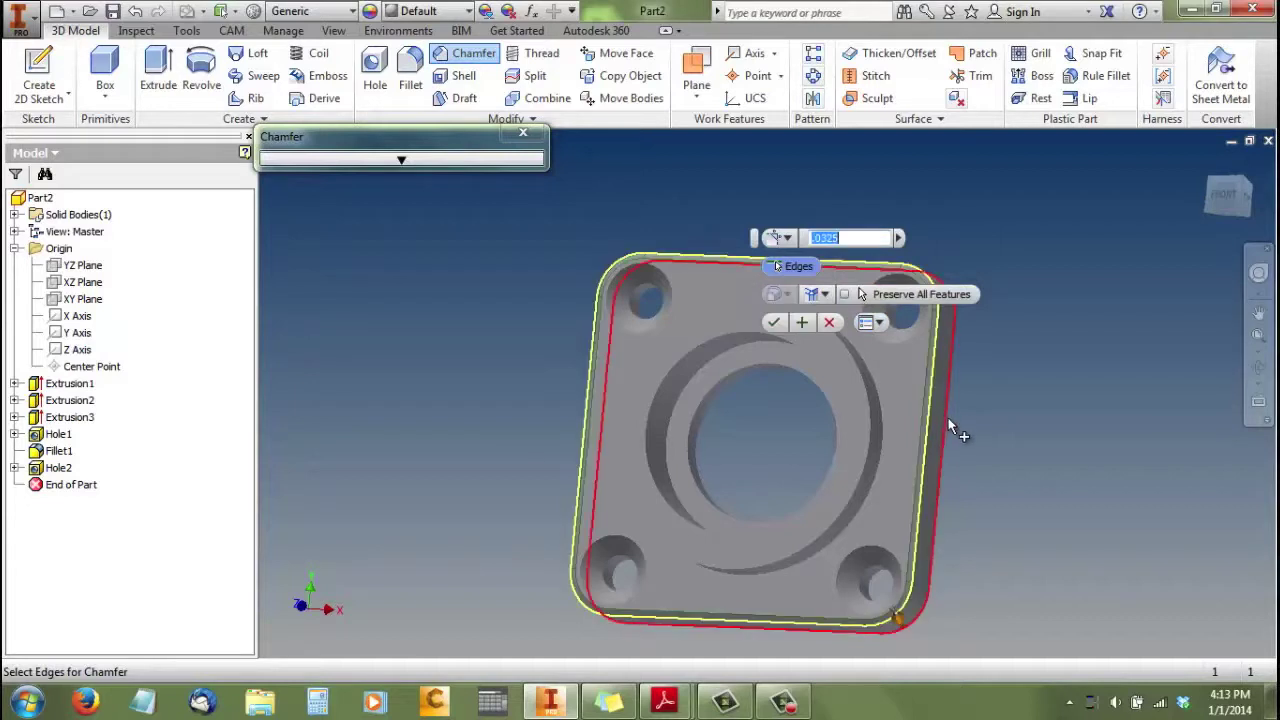
{"action": "left_click", "coordinate": [753, 373]}
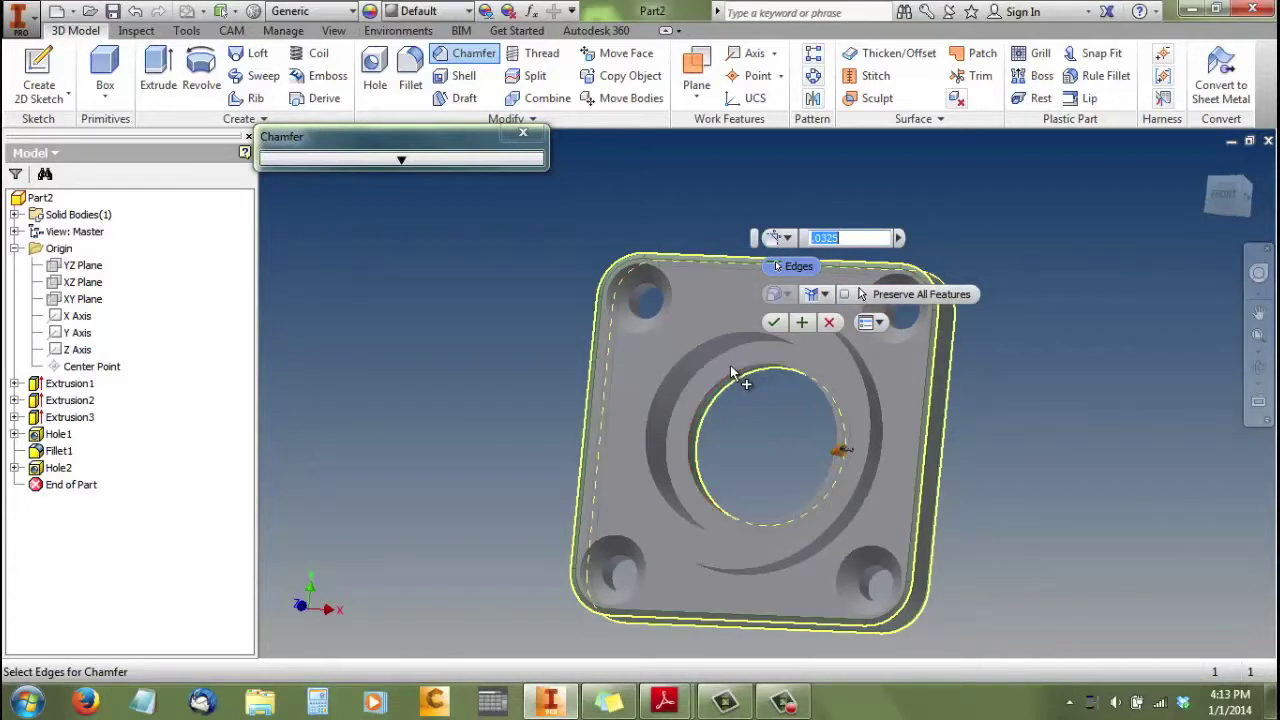
{"action": "left_click", "coordinate": [673, 363]}
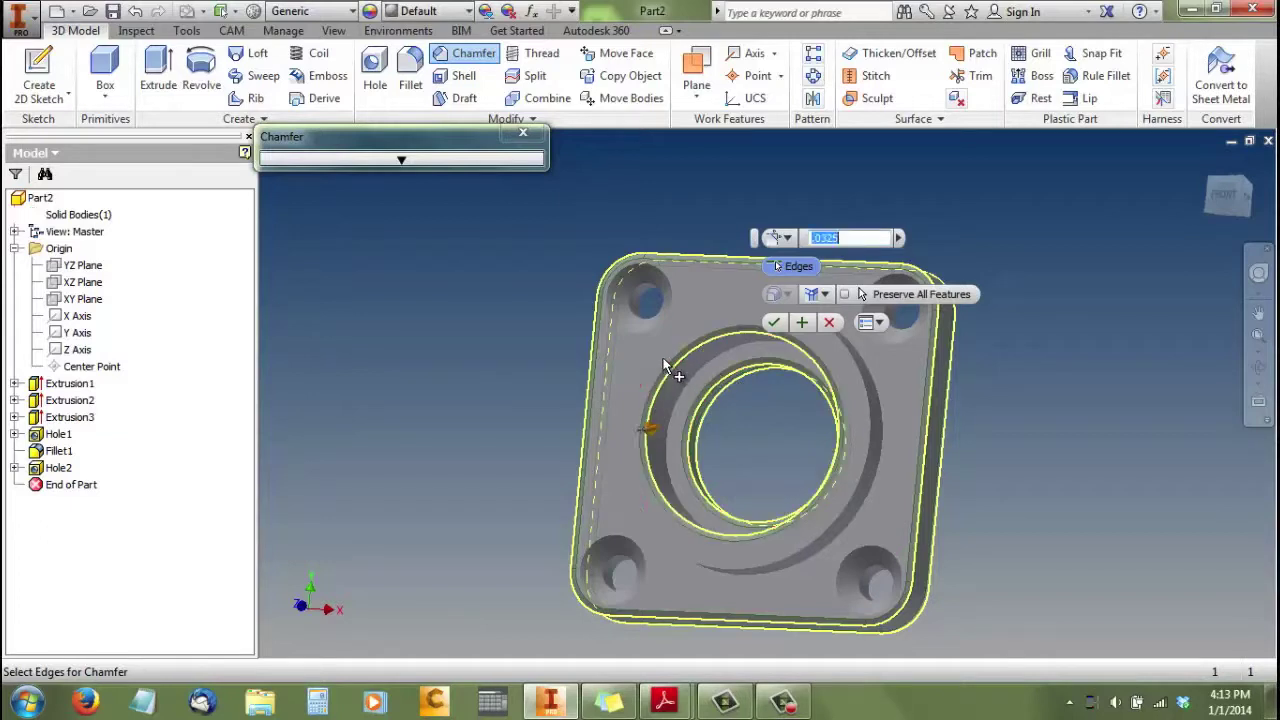
{"action": "left_click", "coordinate": [657, 352]}
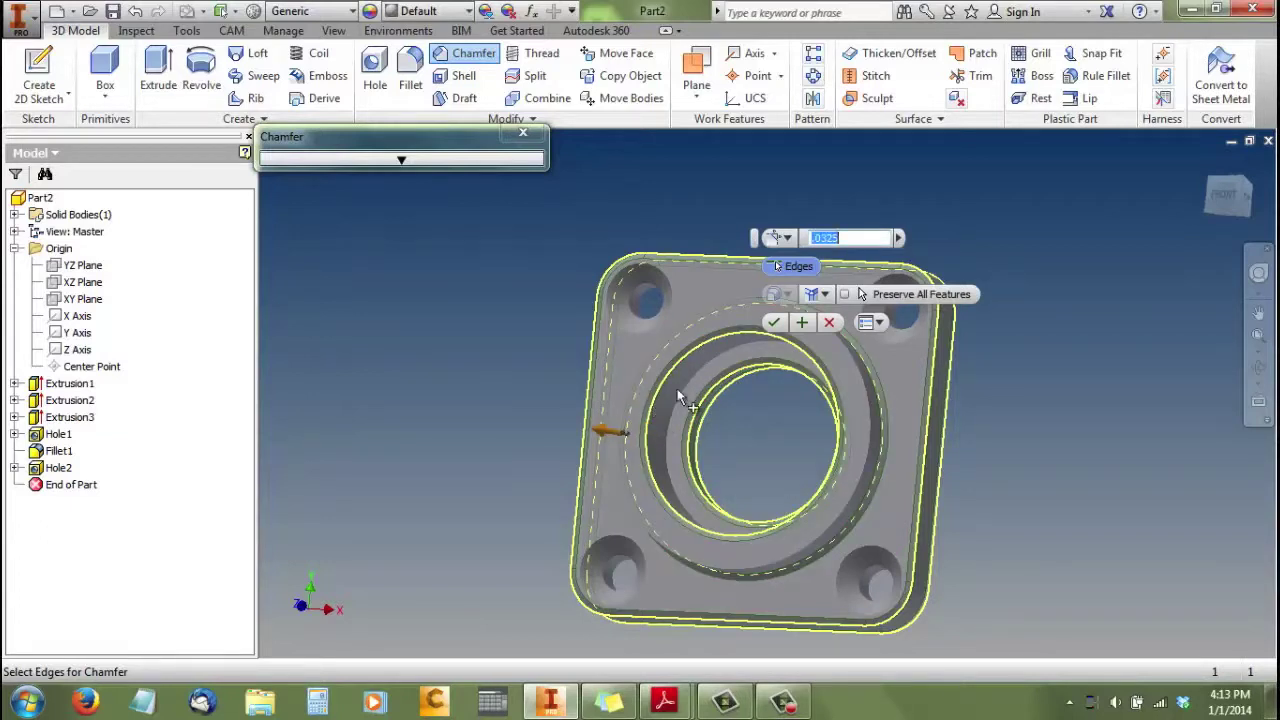
{"action": "left_click", "coordinate": [774, 322]}
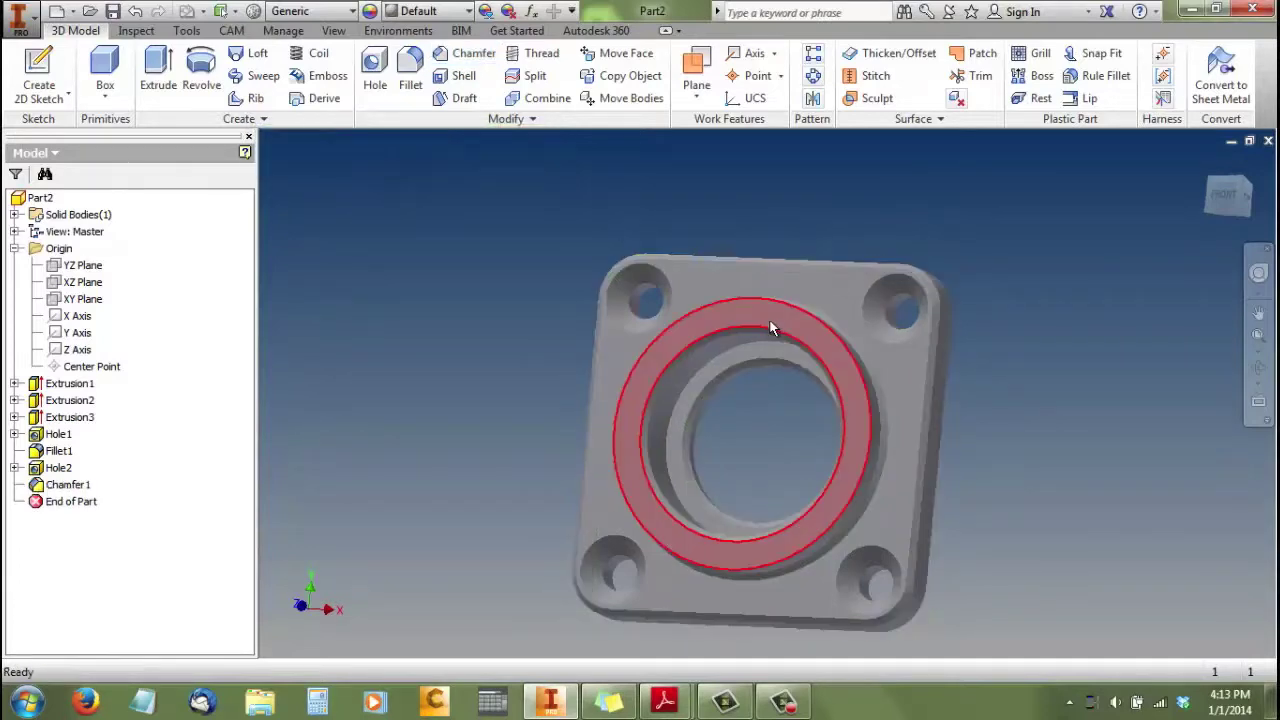
Step: Edit the chamfer feature so it applies to the boss's outer front edge instead of the edge at its base
{"action": "left_click", "coordinate": [1262, 370]}
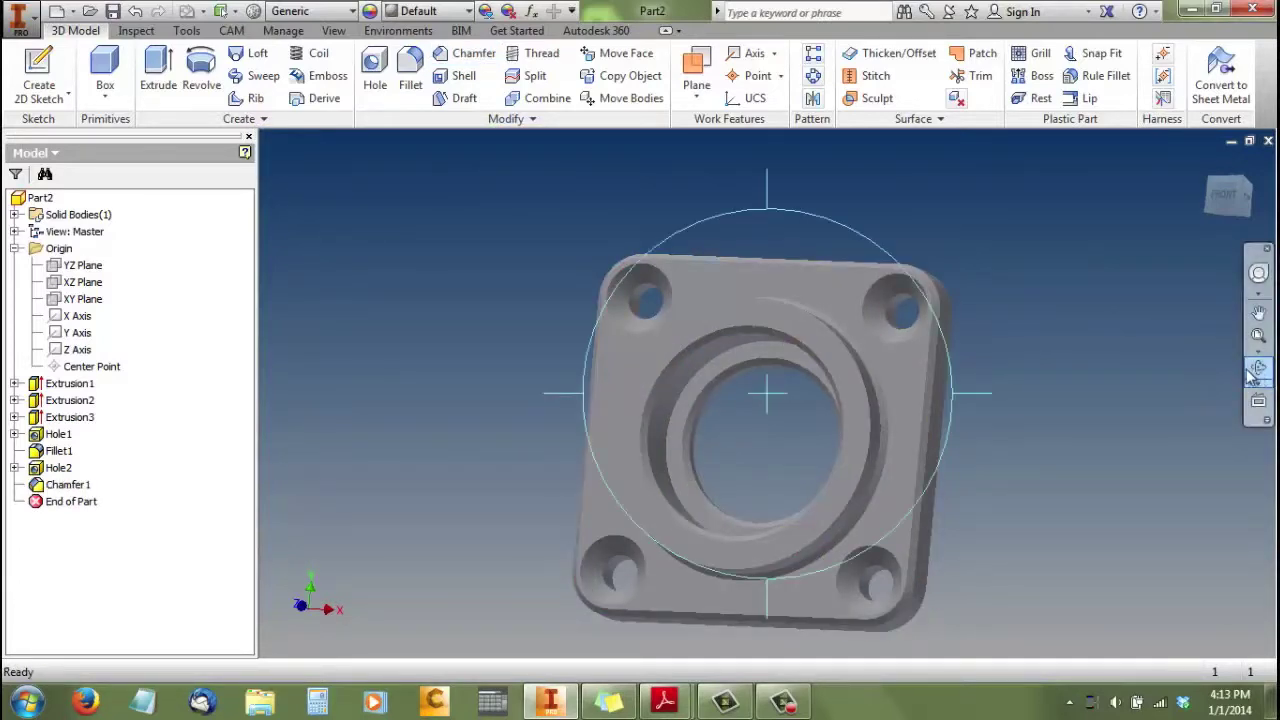
{"action": "left_click_drag", "start_coordinate": [860, 350], "coordinate": [768, 392]}
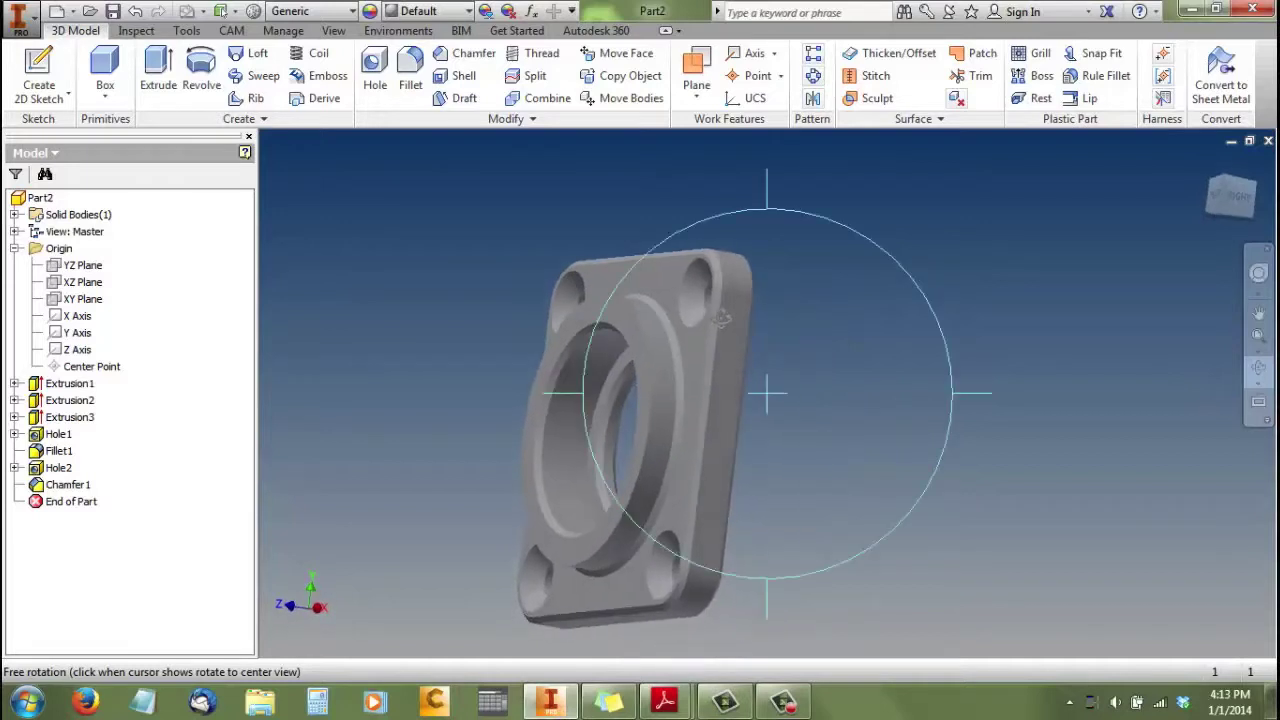
{"action": "right_click", "coordinate": [841, 350]}
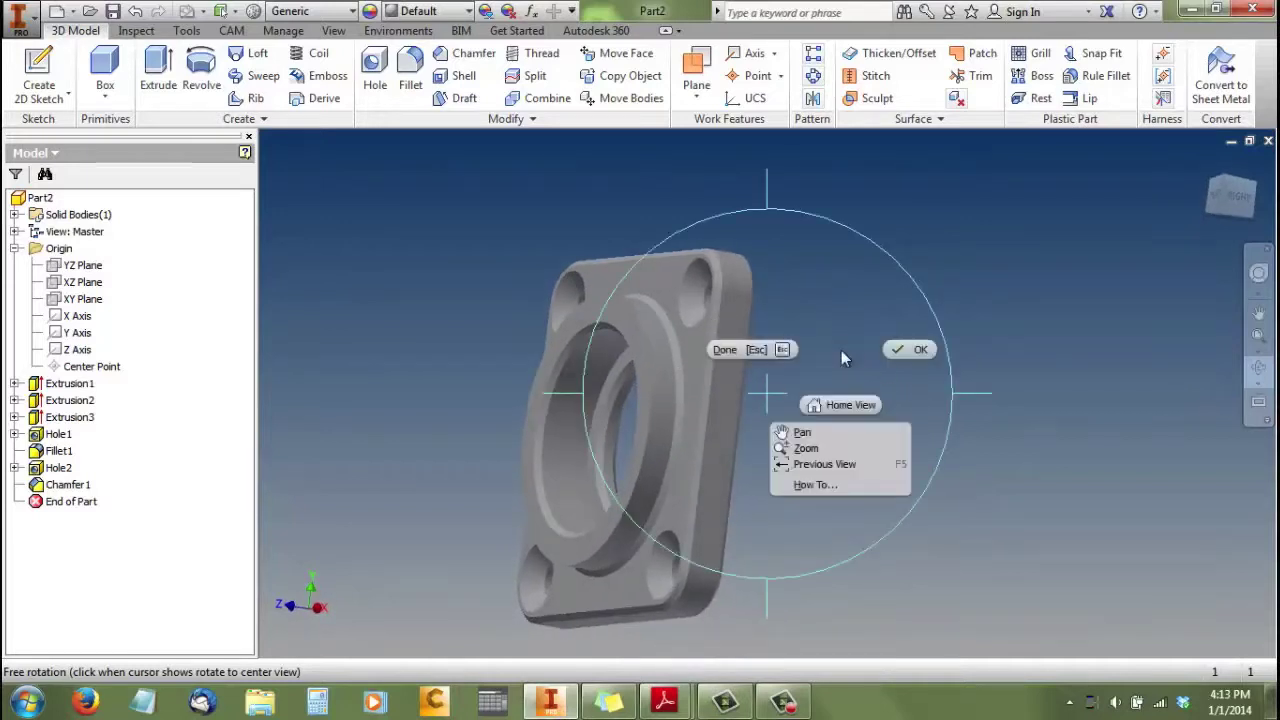
{"action": "left_click", "coordinate": [778, 349]}
{"action": "left_click", "coordinate": [60, 488]}
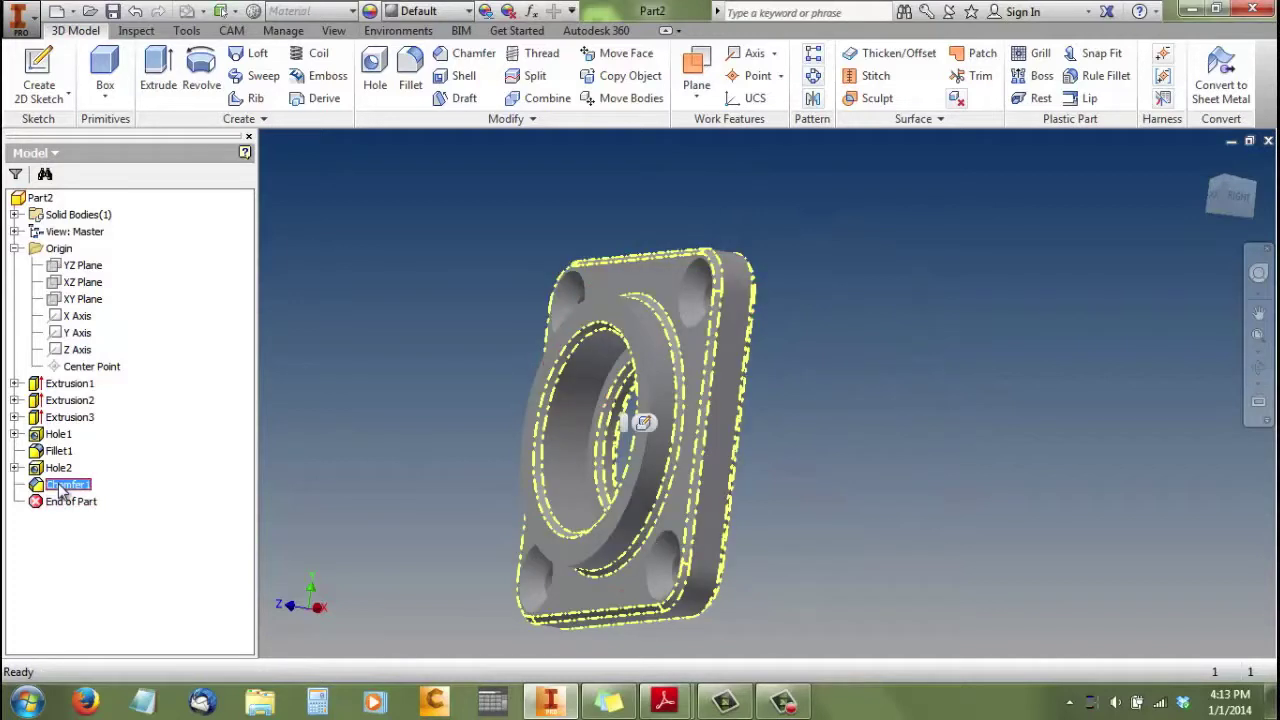
{"action": "right_click", "coordinate": [60, 488]}
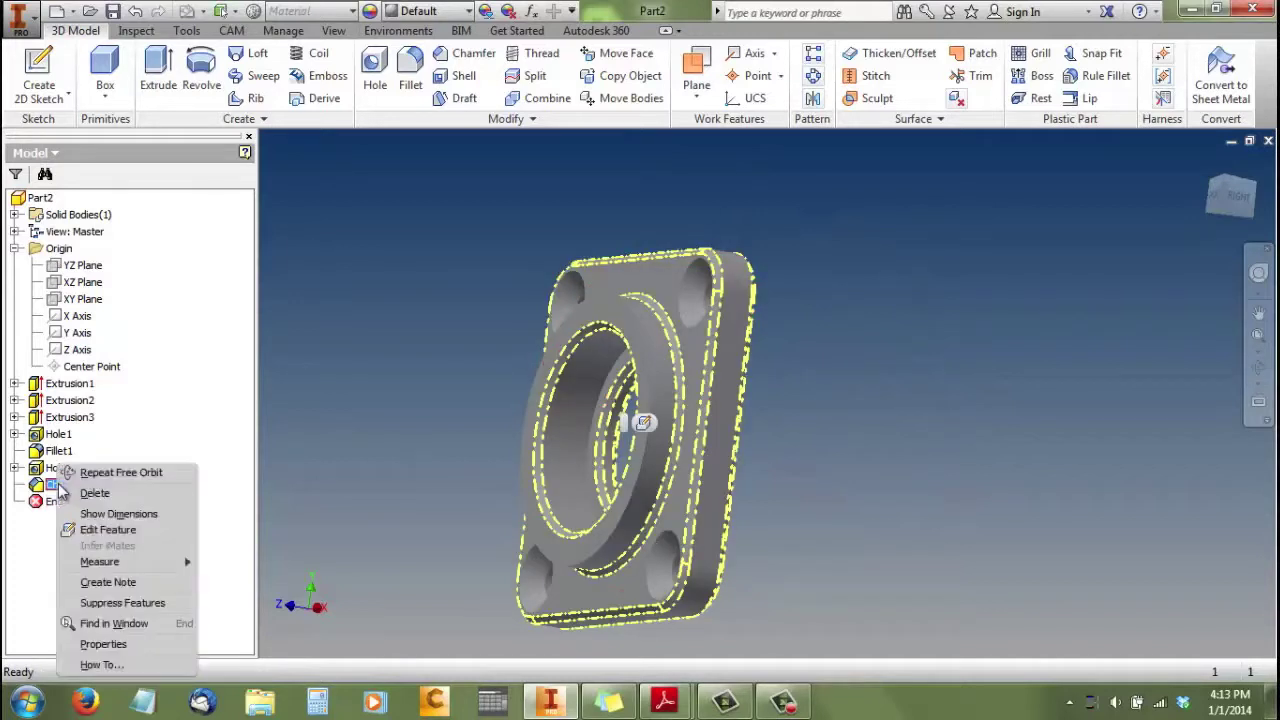
{"action": "left_click", "coordinate": [96, 531]}
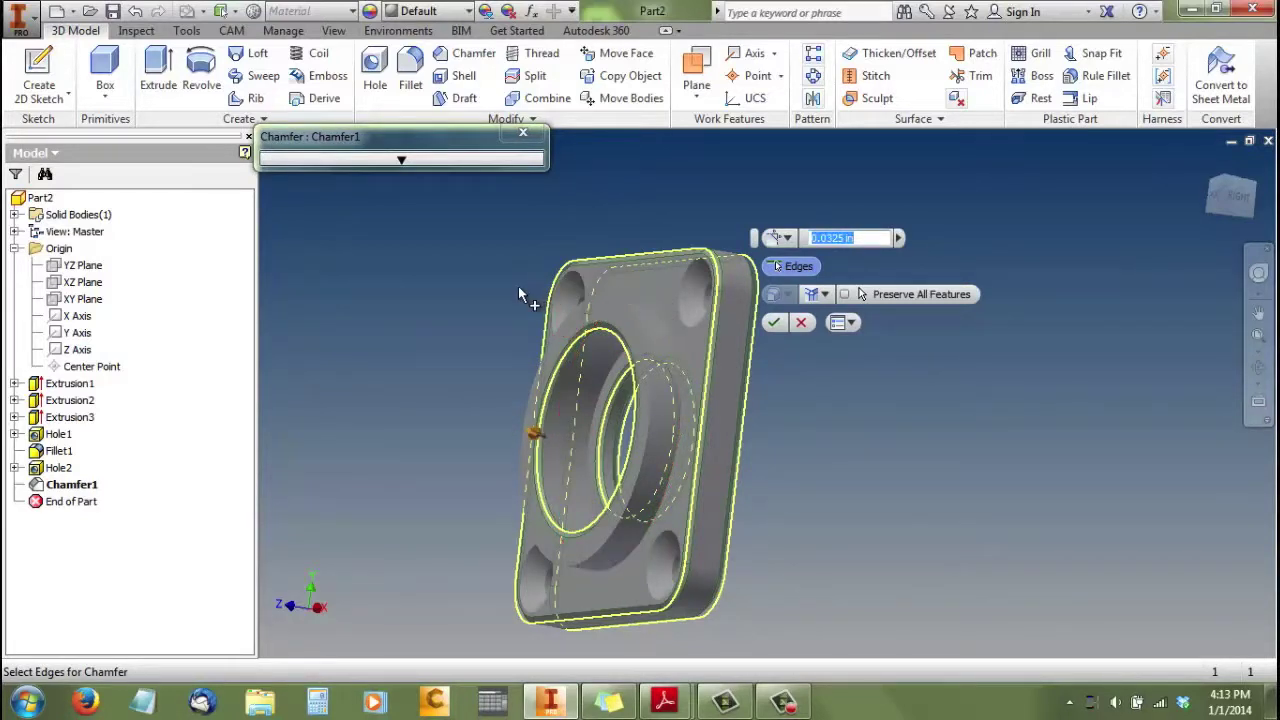
{"action": "left_click", "coordinate": [612, 299]}
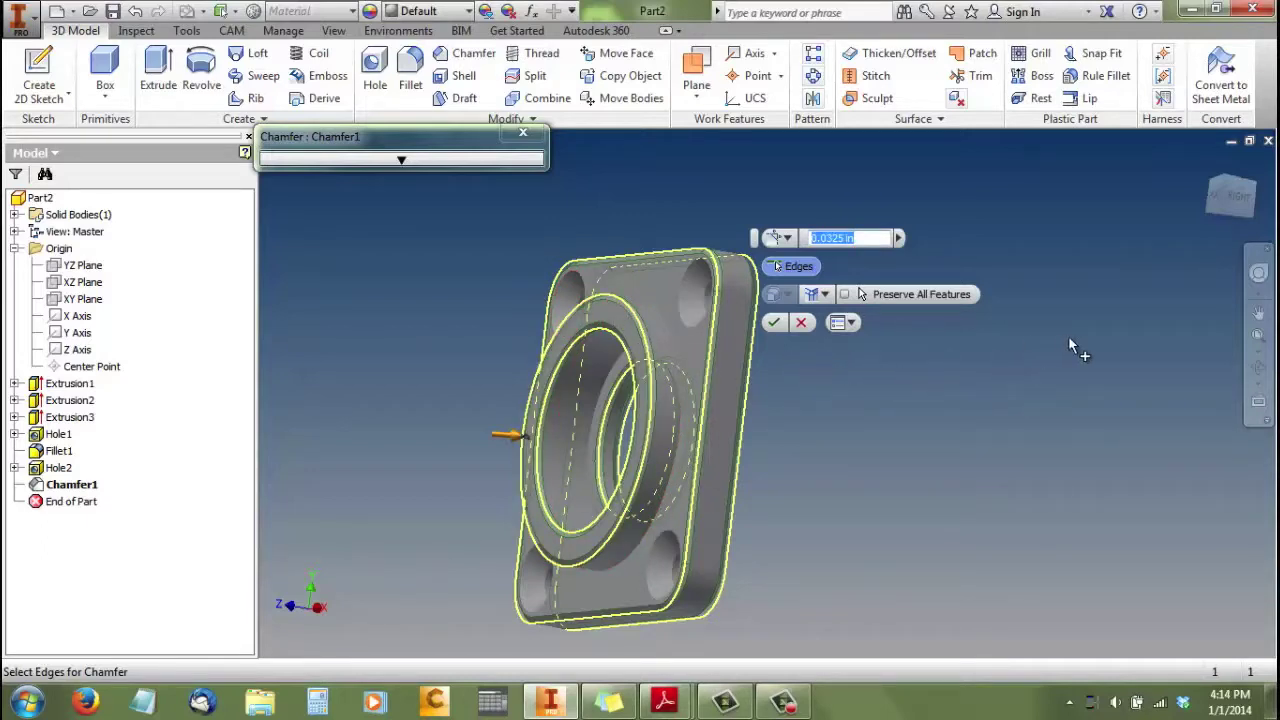
{"action": "left_click", "coordinate": [1258, 368]}
{"action": "left_click_drag", "start_coordinate": [860, 383], "coordinate": [878, 363]}
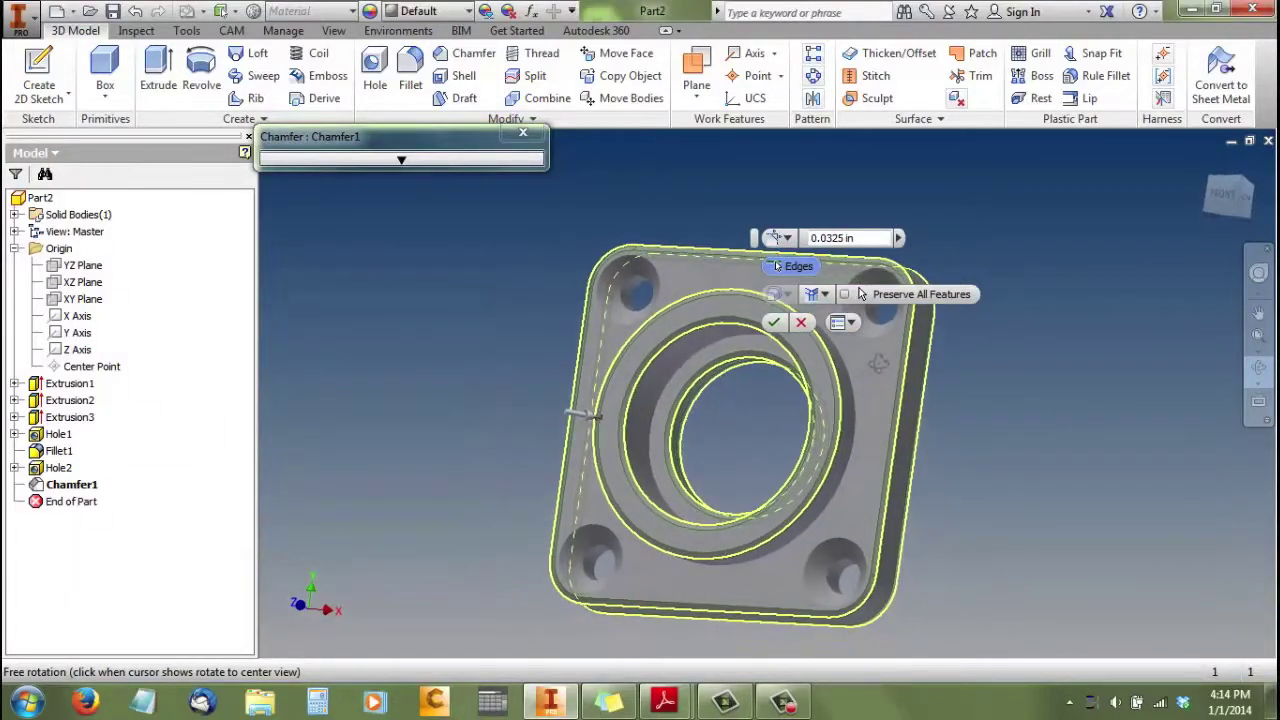
{"action": "left_click", "coordinate": [774, 324]}
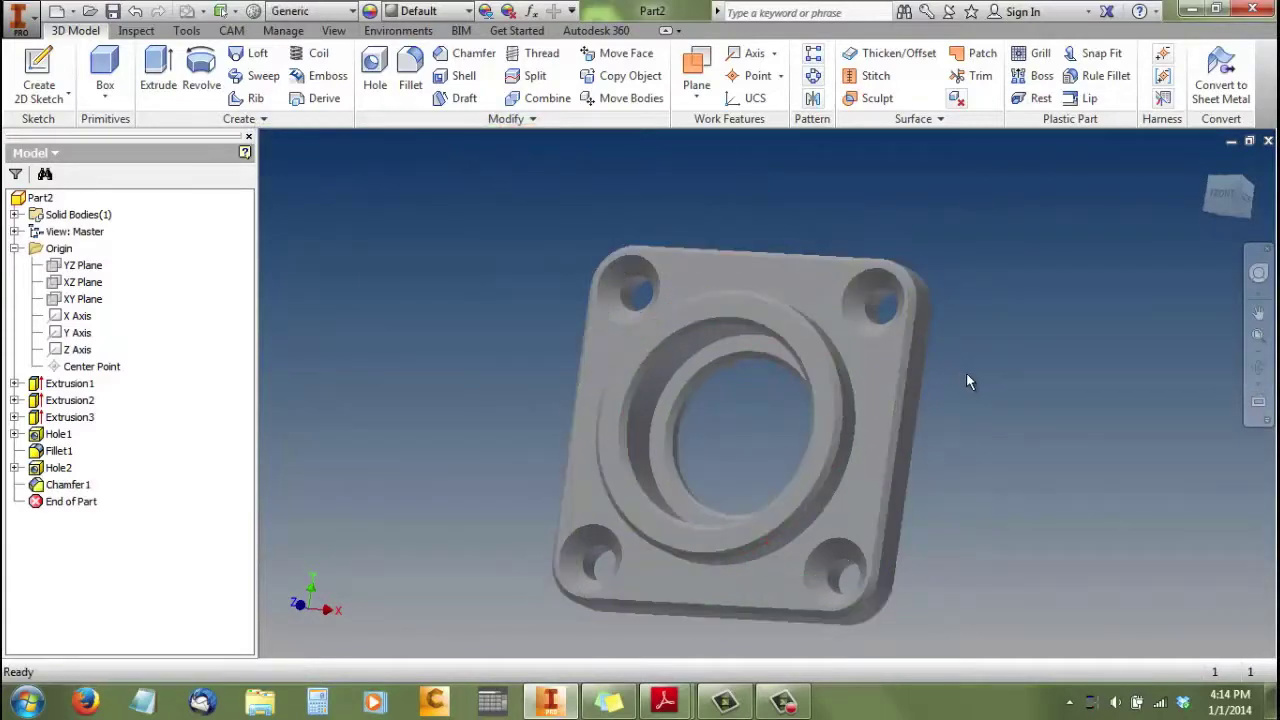
Step: Fillet the edge where the boss meets the plate with a 0.02 in radius
{"action": "left_click", "coordinate": [412, 76]}
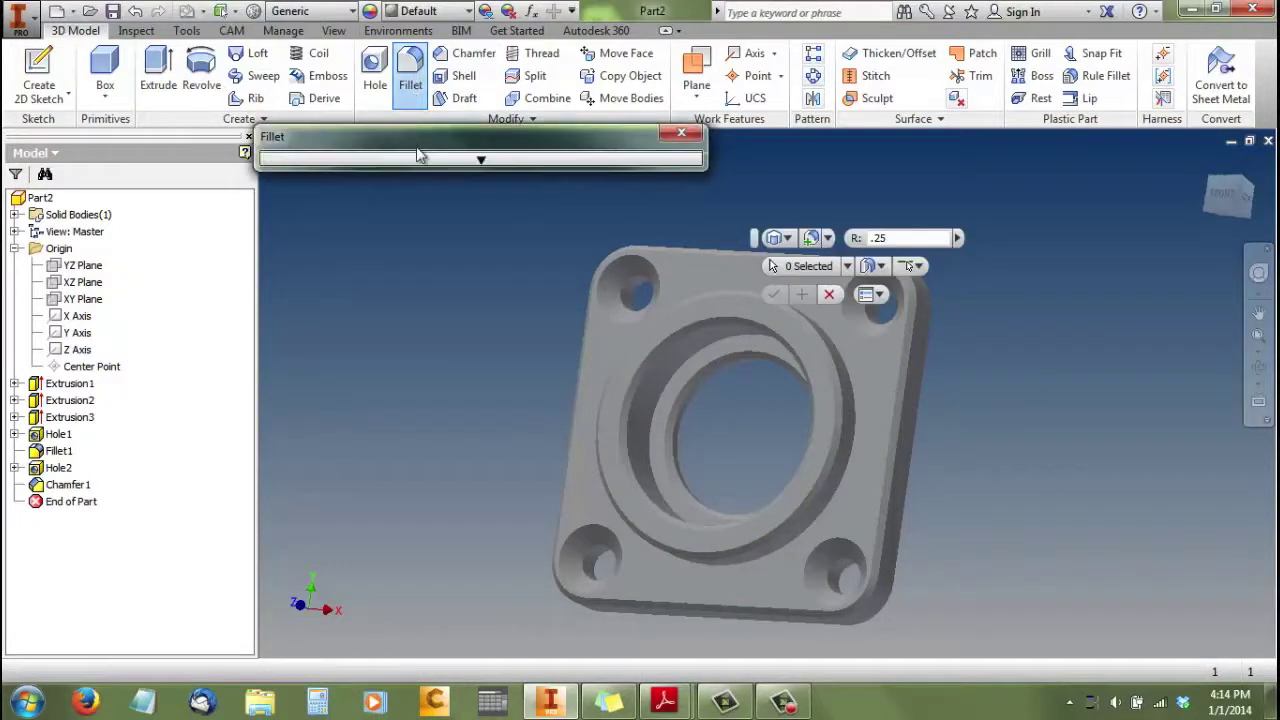
{"action": "left_click", "coordinate": [862, 240]}
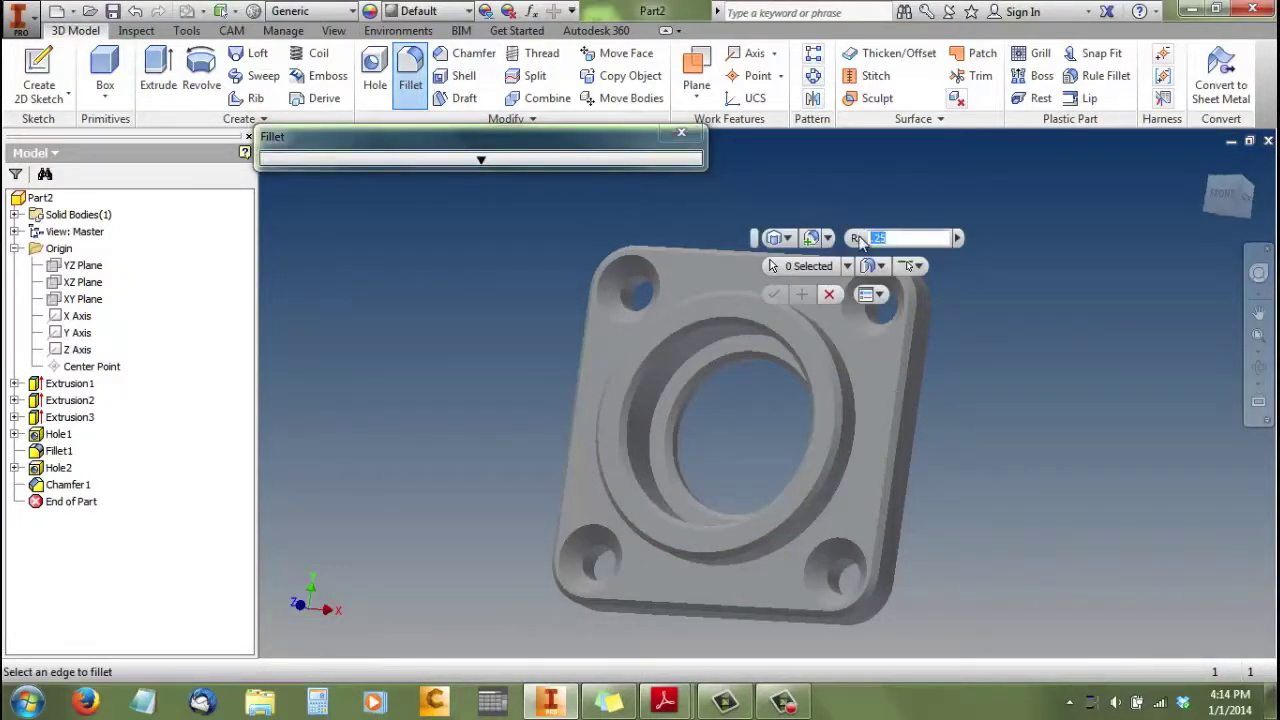
{"action": "type", "text": ".02"}
{"action": "left_click", "coordinate": [849, 380]}
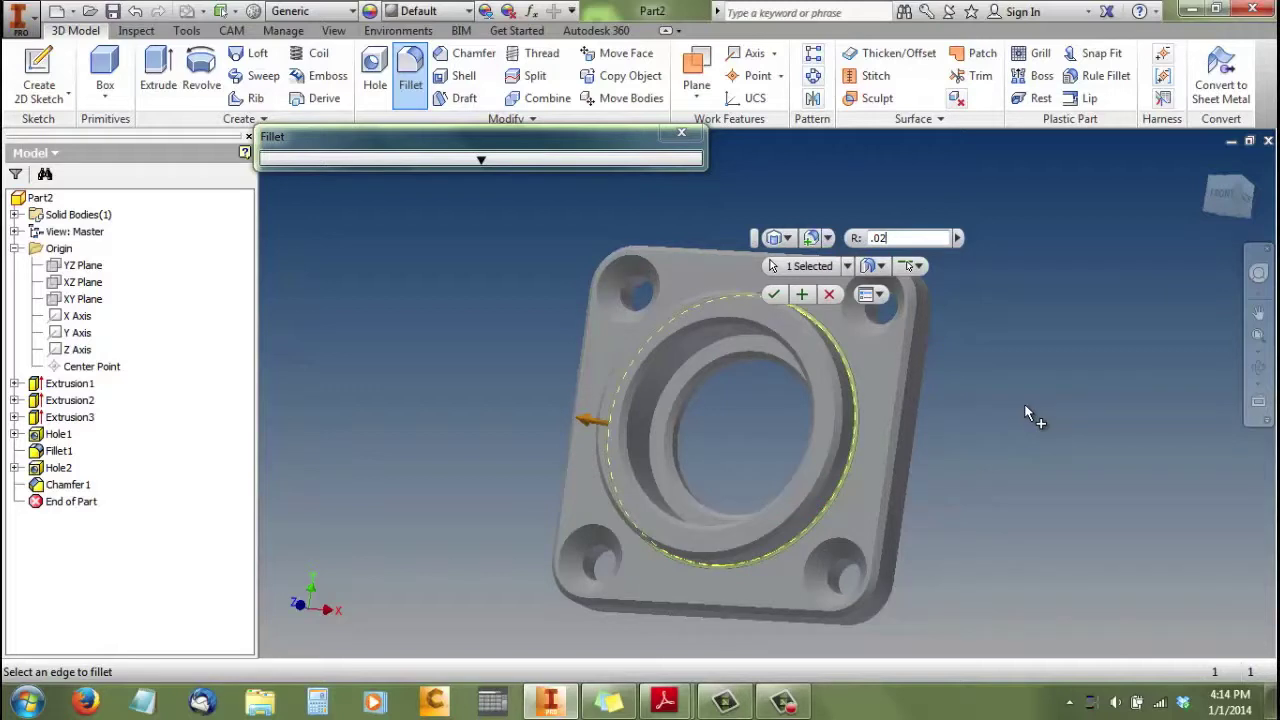
{"action": "left_click", "coordinate": [781, 296]}
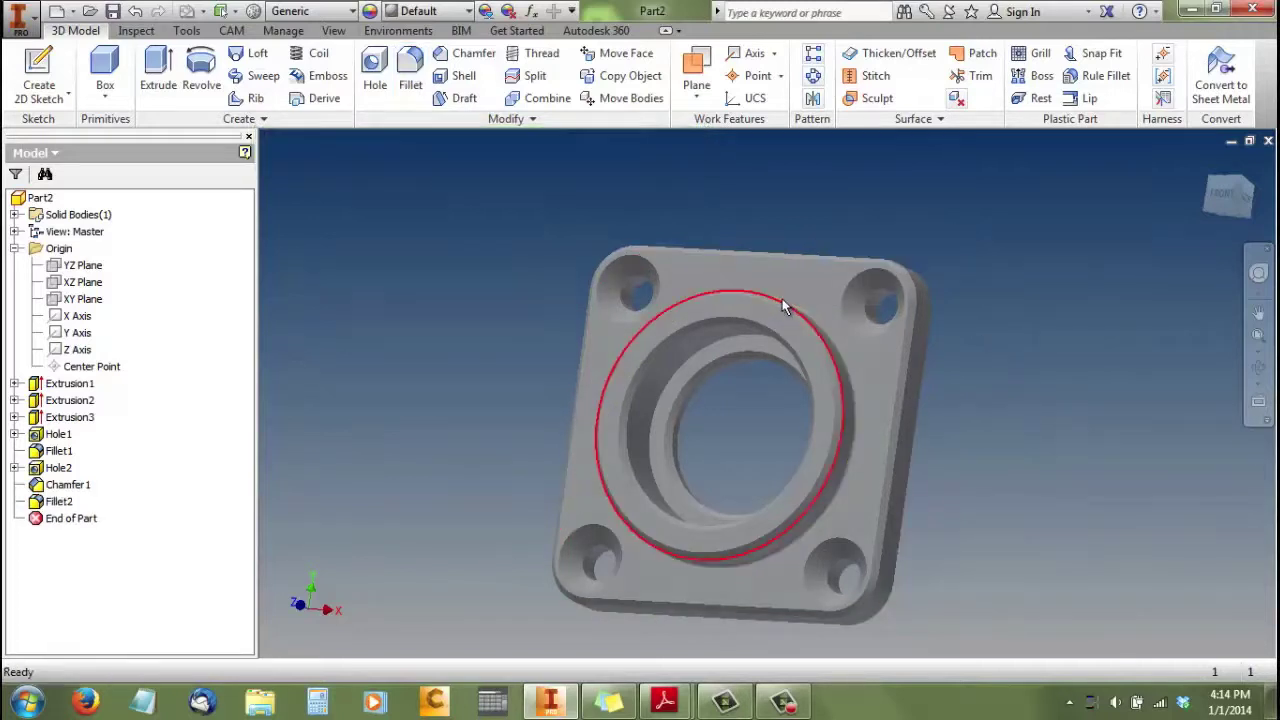
Step: Chamfer the edges of the four corner holes on the plate's back face by 0.02 in
{"action": "left_click", "coordinate": [1259, 367]}
{"action": "left_click_drag", "start_coordinate": [920, 345], "coordinate": [754, 234]}
{"action": "right_click", "coordinate": [794, 221]}
{"action": "left_click", "coordinate": [852, 213]}
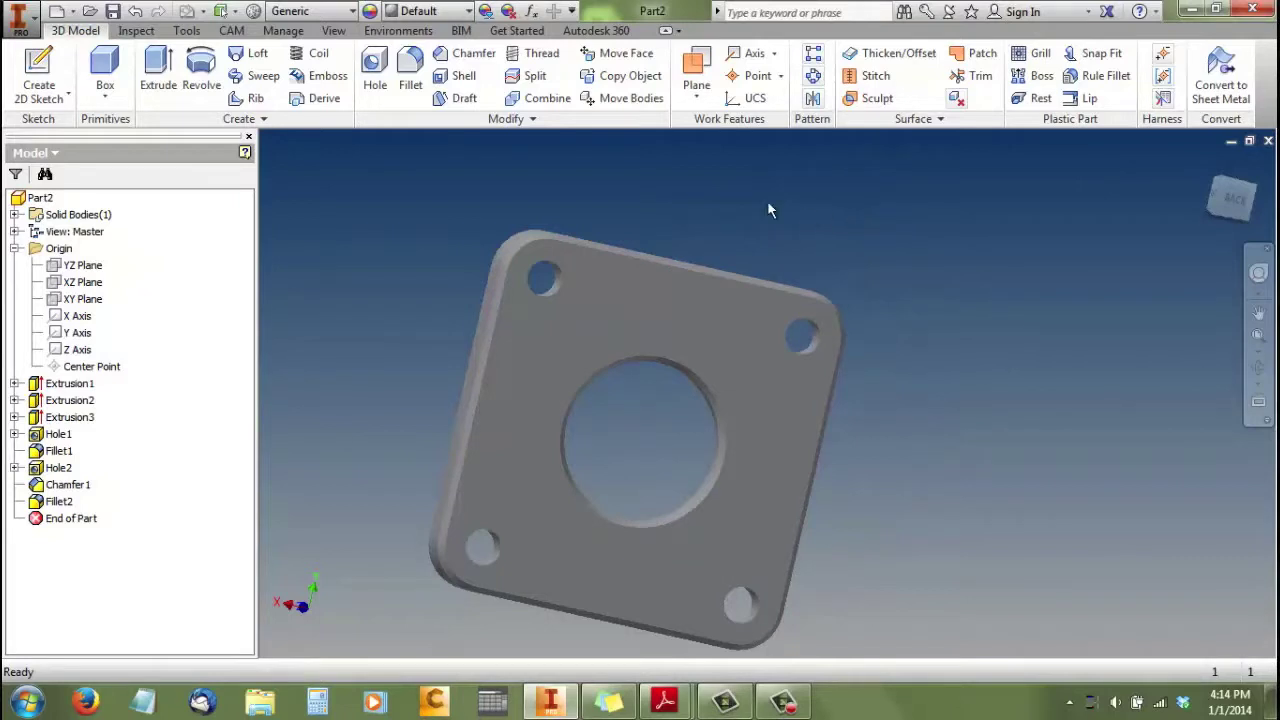
{"action": "left_click", "coordinate": [466, 53]}
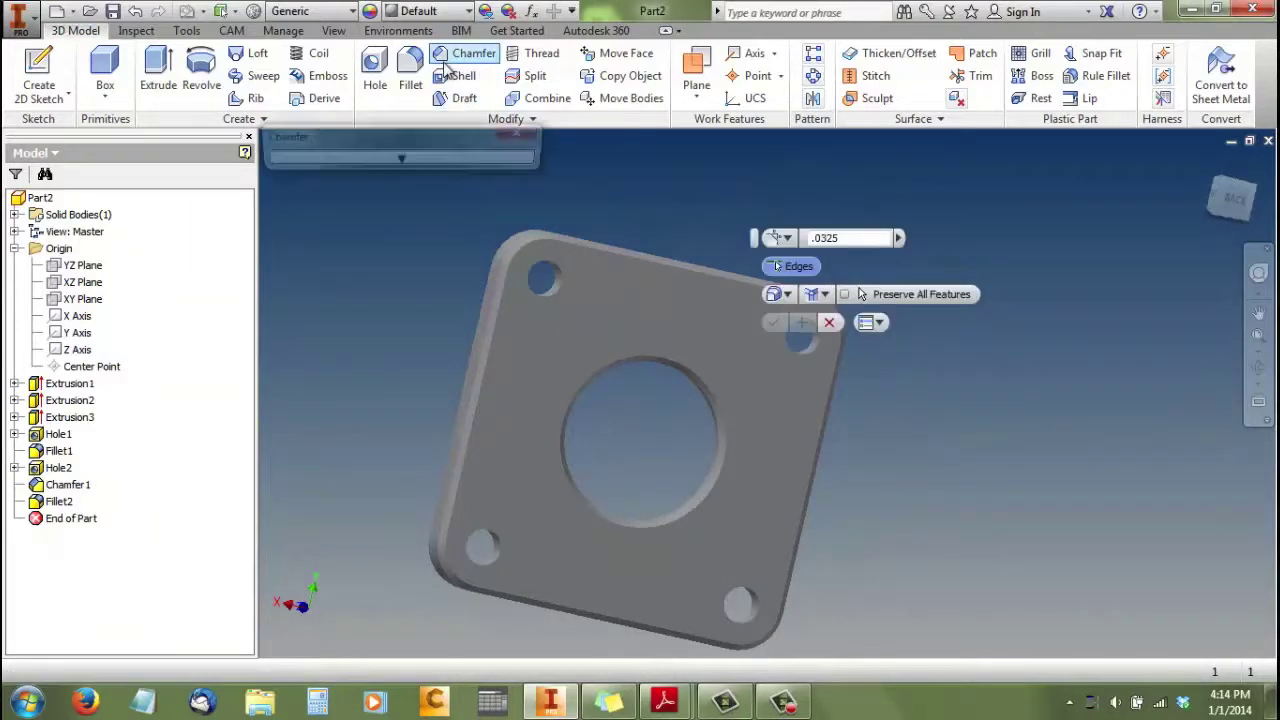
{"action": "left_click", "coordinate": [872, 238]}
{"action": "type", "text": "."}
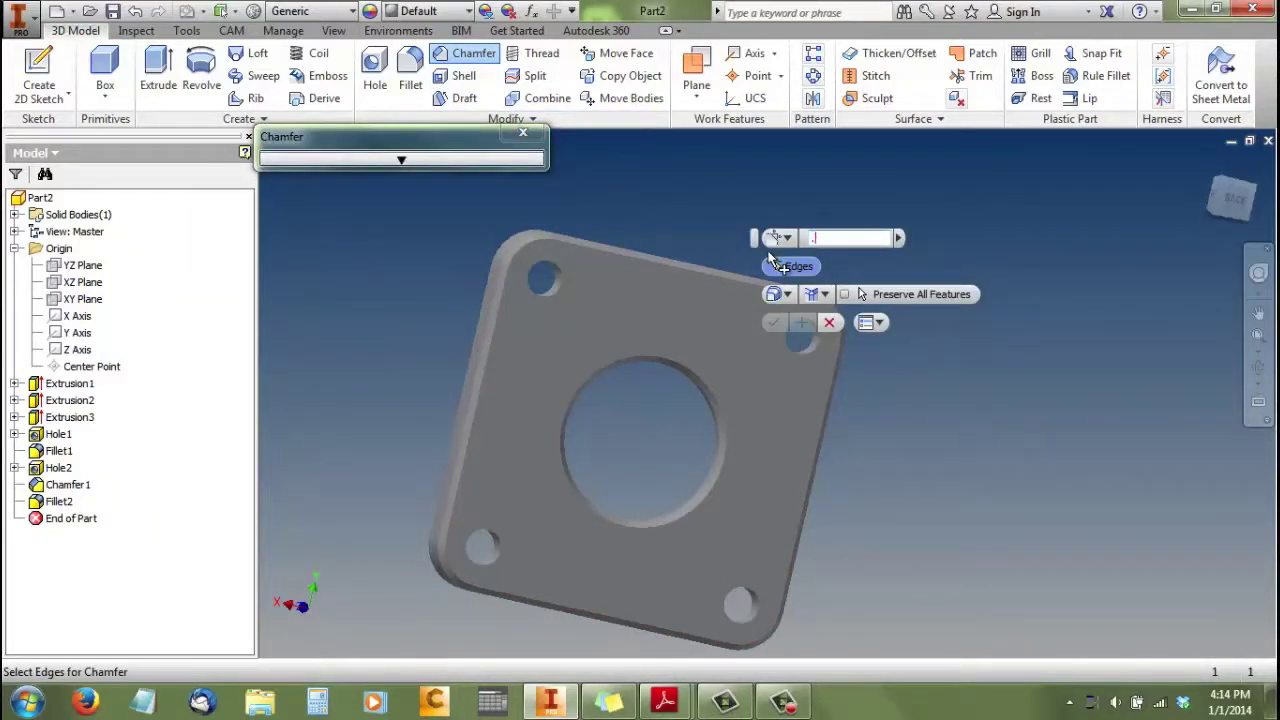
{"action": "left_click", "coordinate": [796, 341]}
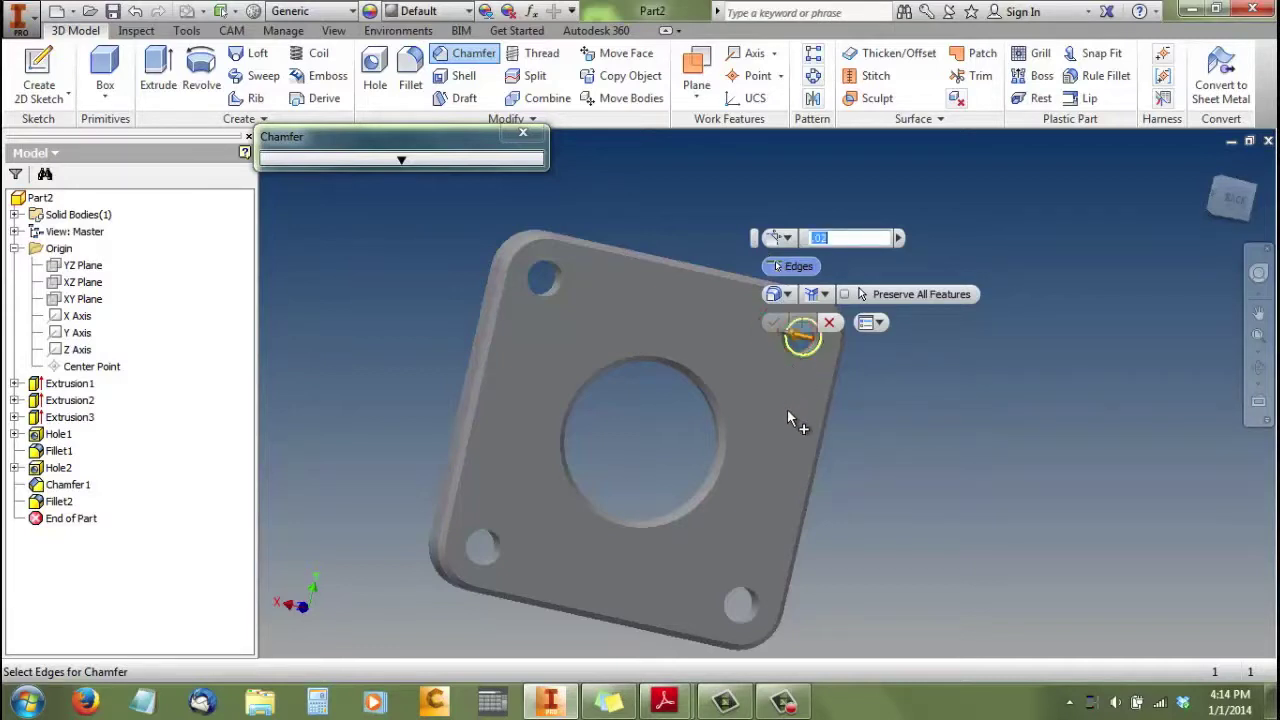
{"action": "left_click", "coordinate": [731, 616]}
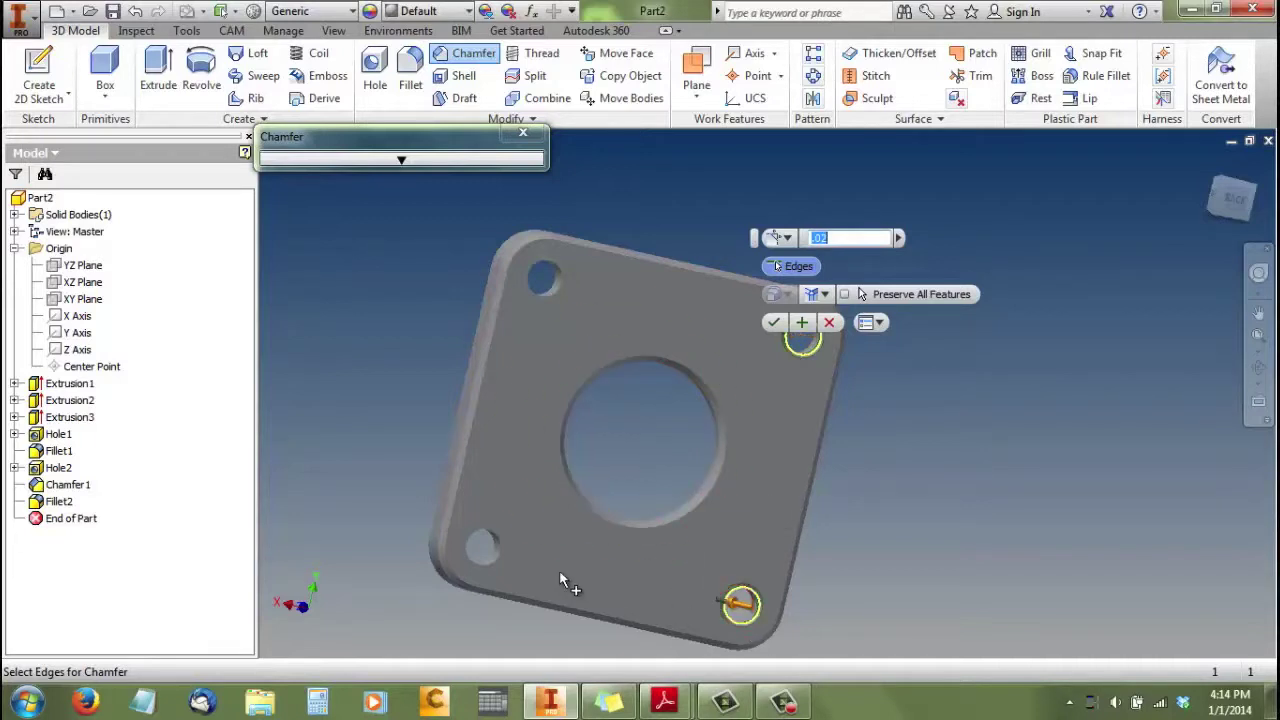
{"action": "left_click", "coordinate": [500, 547]}
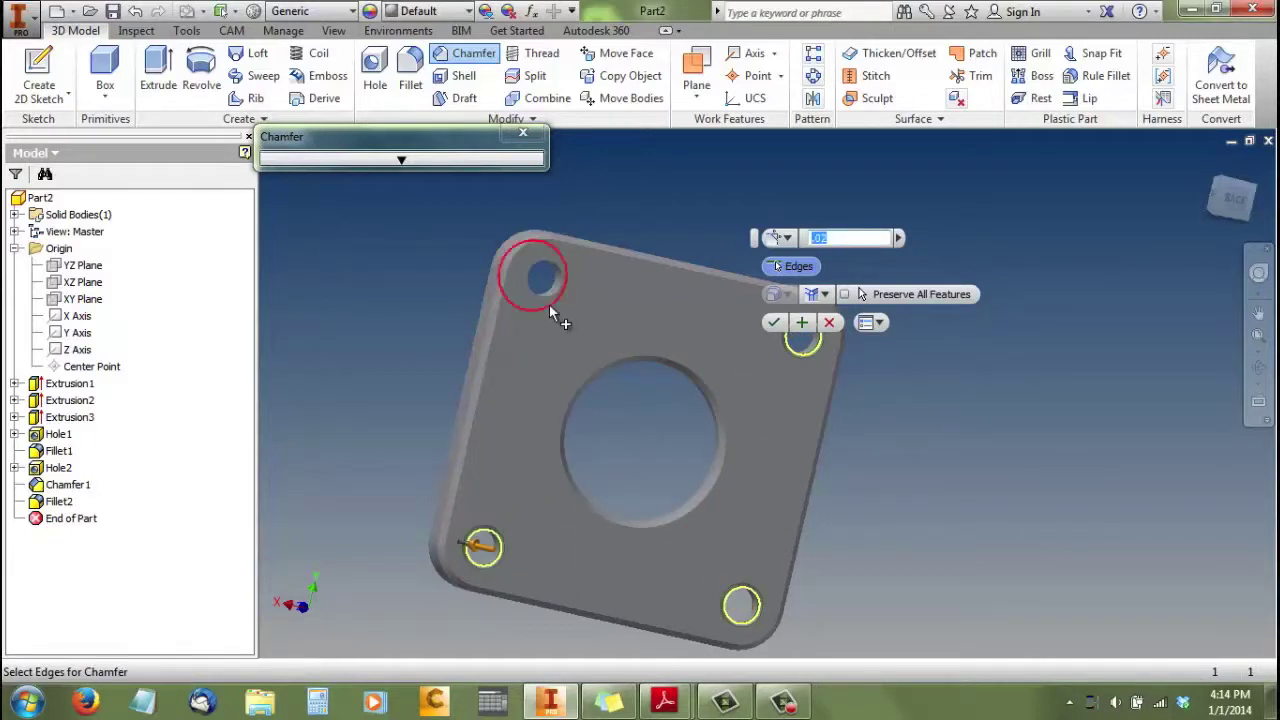
{"action": "left_click", "coordinate": [543, 278]}
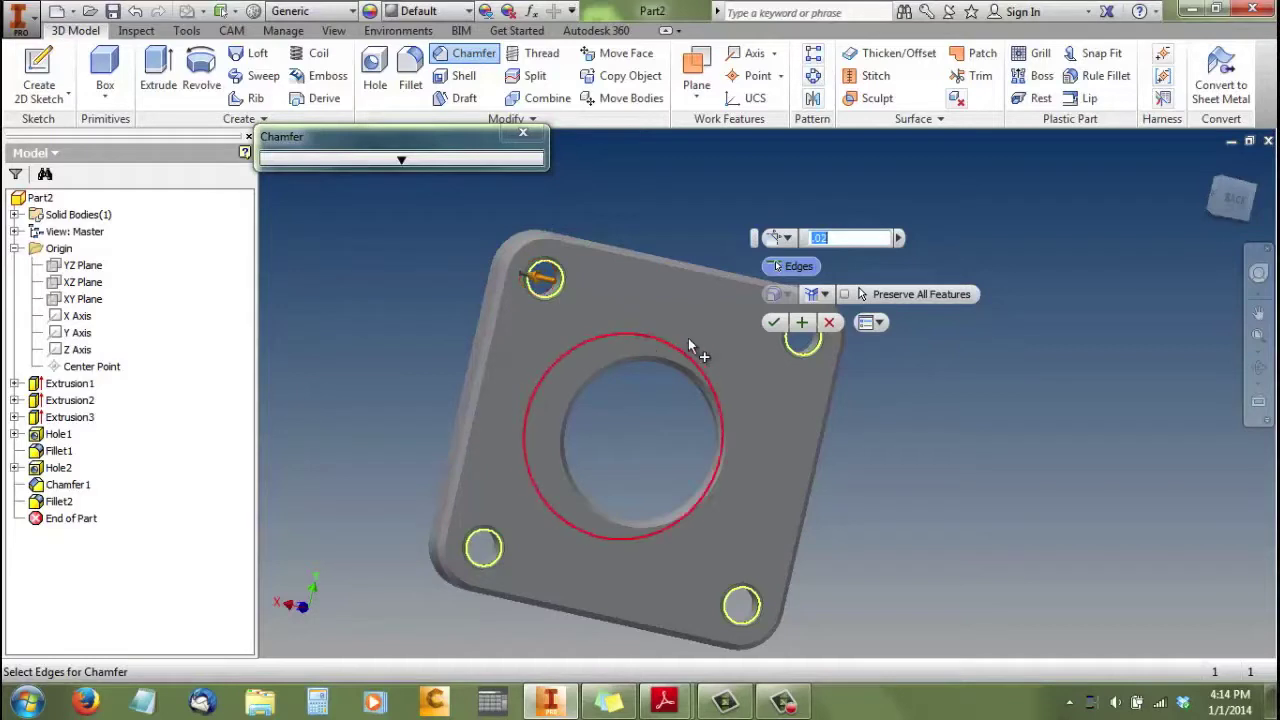
{"action": "left_click", "coordinate": [774, 322]}
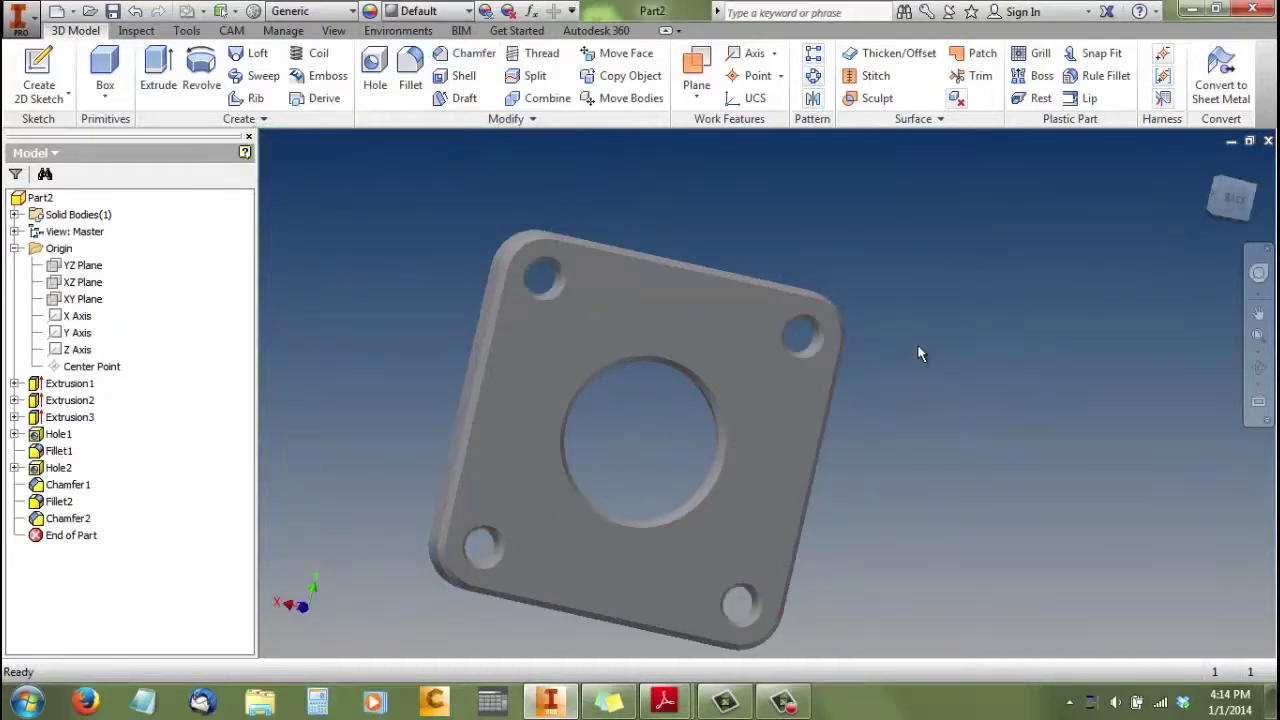
Step: Examine the finished flange from the boss side, checking the bore, countersunk holes, chamfers and fillets
{"action": "left_click", "coordinate": [1258, 367]}
{"action": "left_click_drag", "start_coordinate": [768, 393], "coordinate": [1129, 414]}
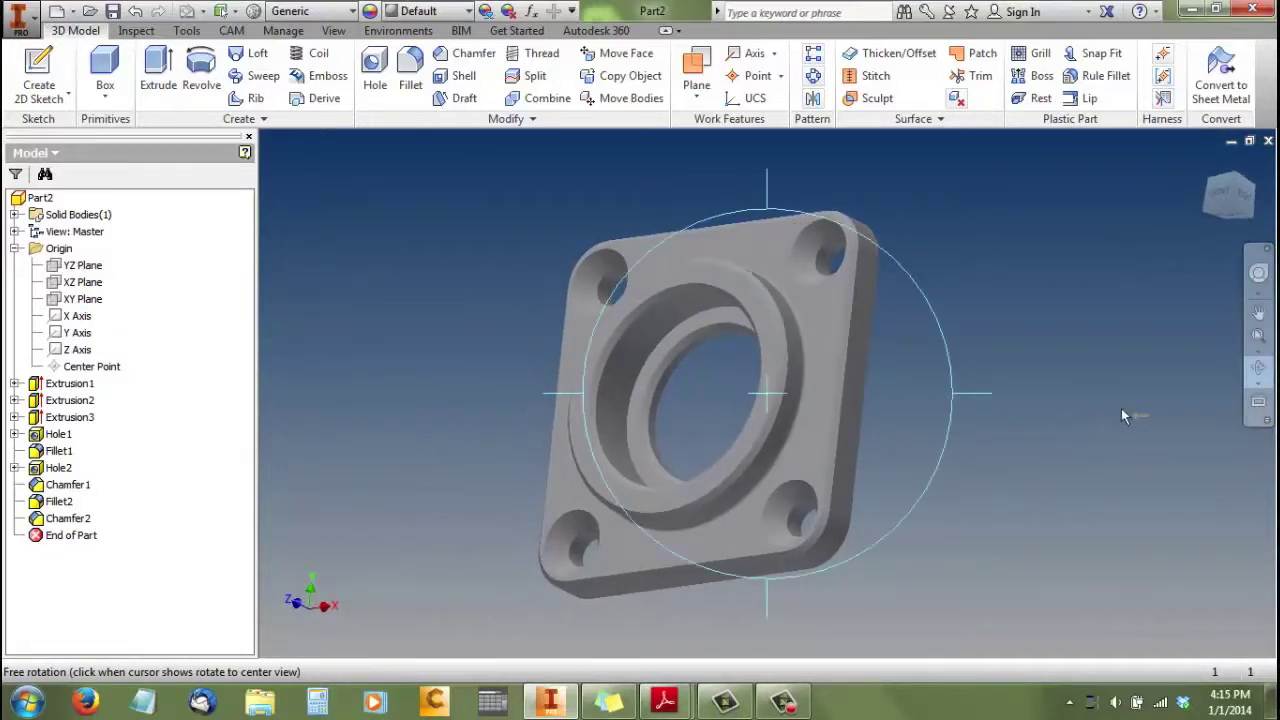
{"action": "left_click_drag", "start_coordinate": [951, 413], "coordinate": [914, 360]}
{"action": "left_click_drag", "start_coordinate": [778, 477], "coordinate": [829, 297]}
{"action": "right_click", "coordinate": [738, 301]}
{"action": "key", "text": "Escape"}
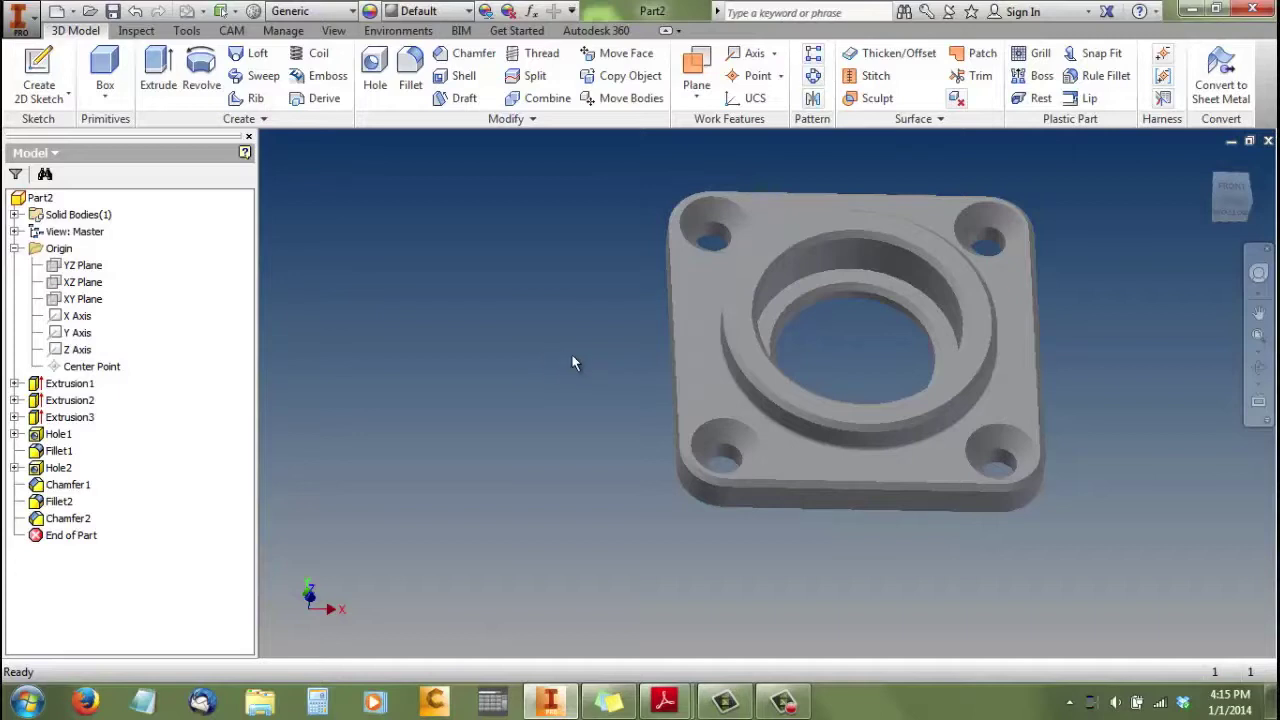
{"action": "scroll", "coordinate": [570, 358], "scroll_direction": "down", "scroll_amount": 4}
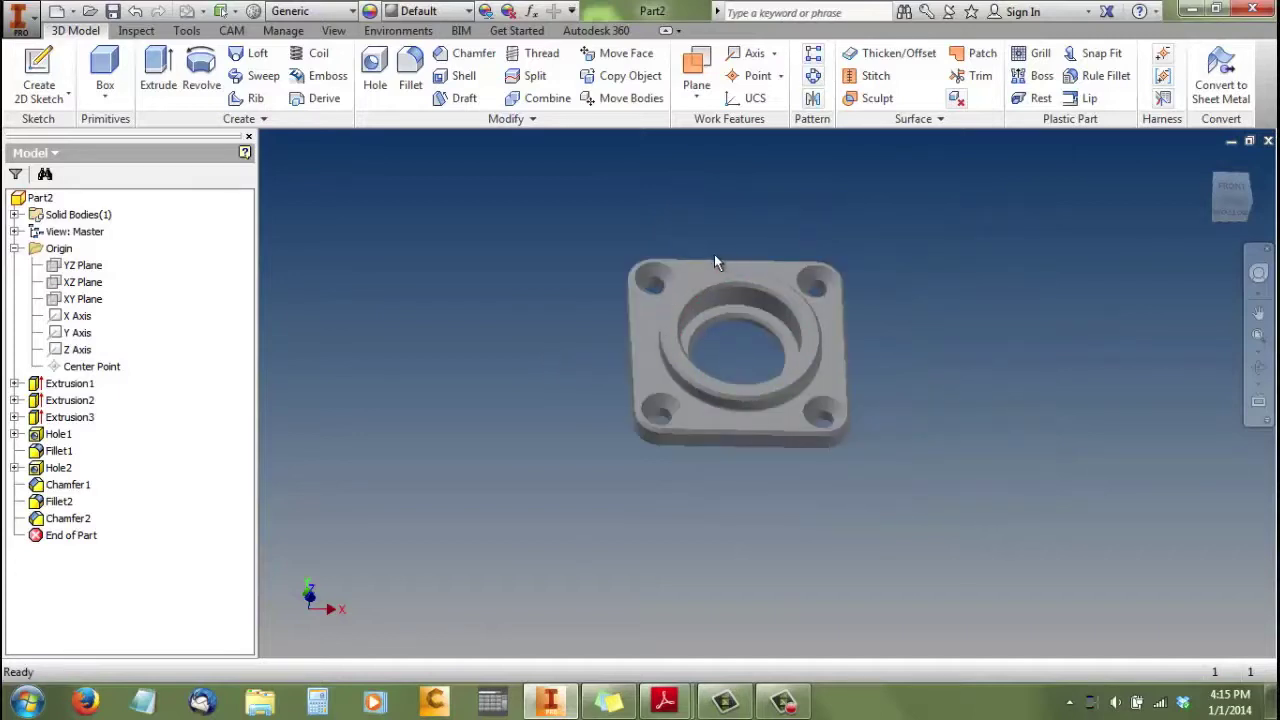
{"action": "scroll", "coordinate": [711, 258], "scroll_direction": "up", "scroll_amount": 3}
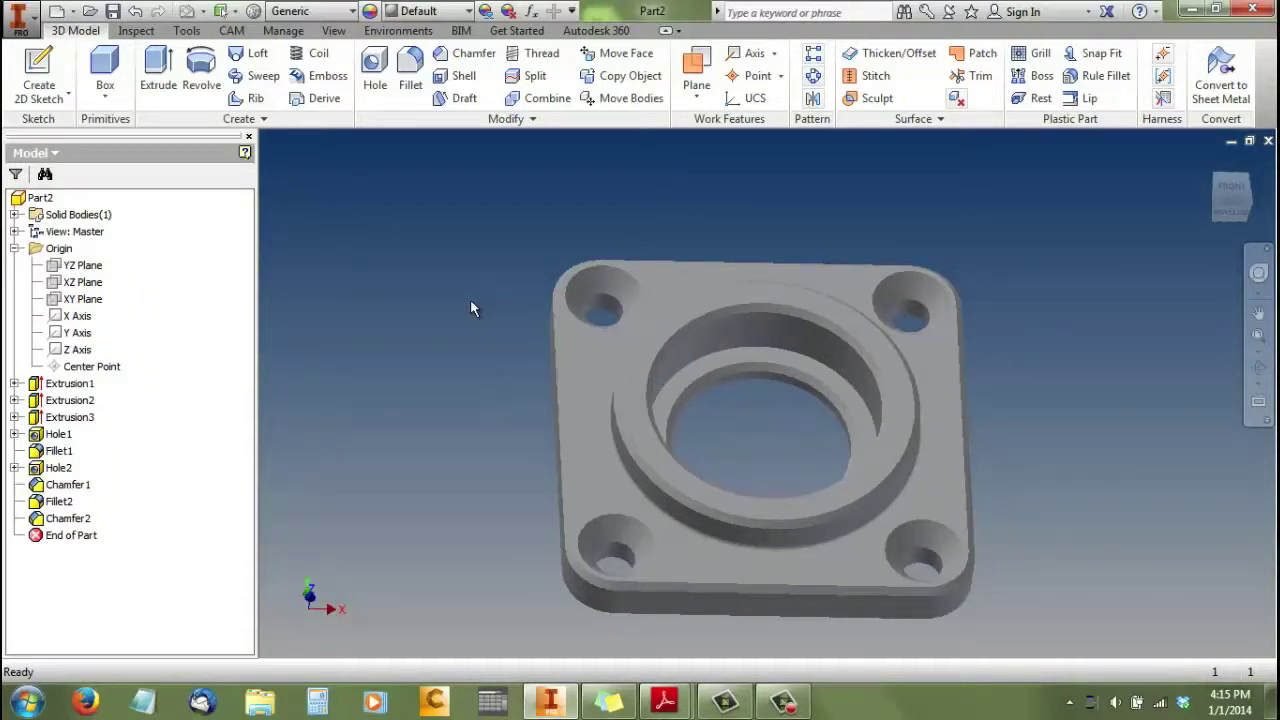
Step: Save the part as "R8 Bearing Flange 3" in the Bearing Block Second Try folder
{"action": "left_click", "coordinate": [113, 10]}
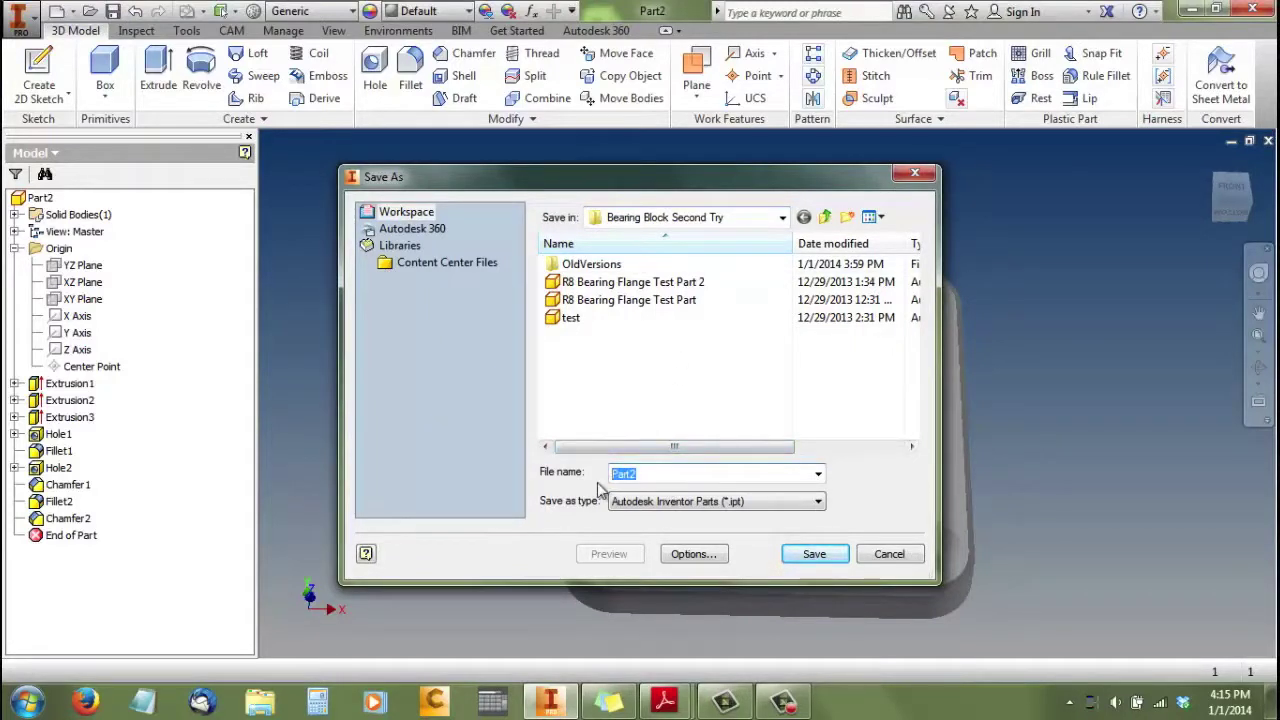
{"action": "type", "text": "R8"}
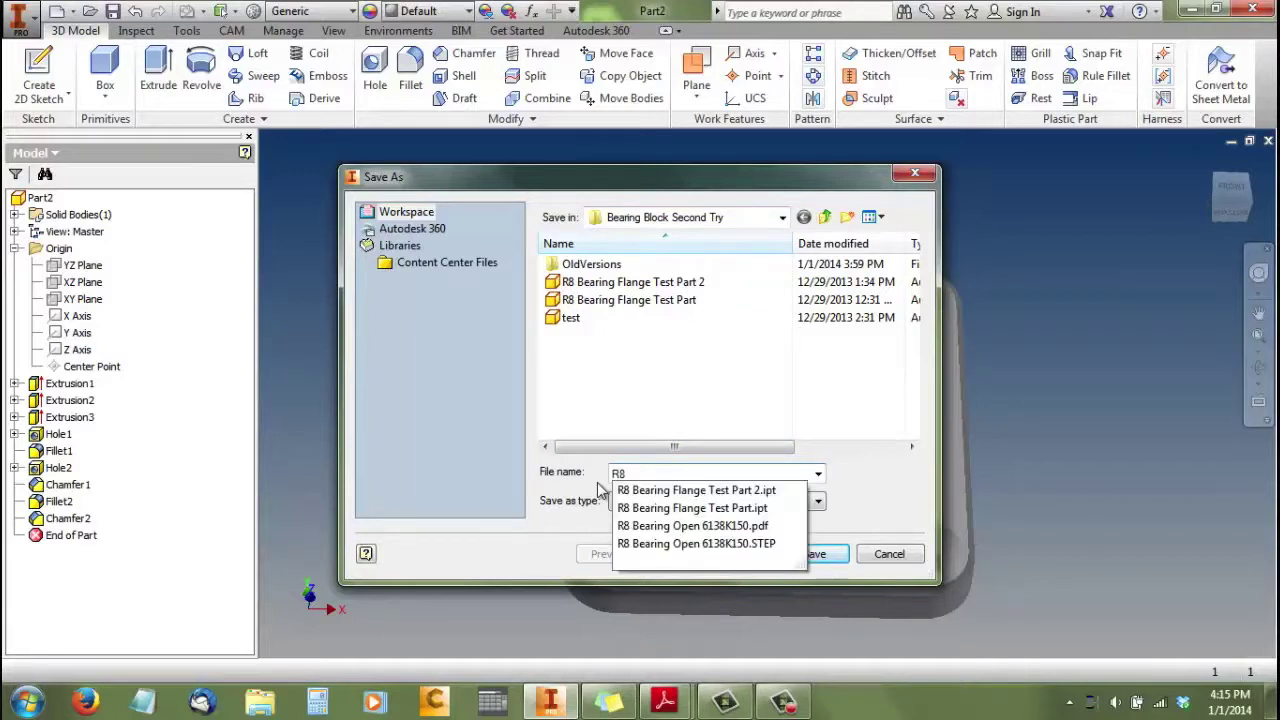
{"action": "type", "text": " Bearing Flange 3"}
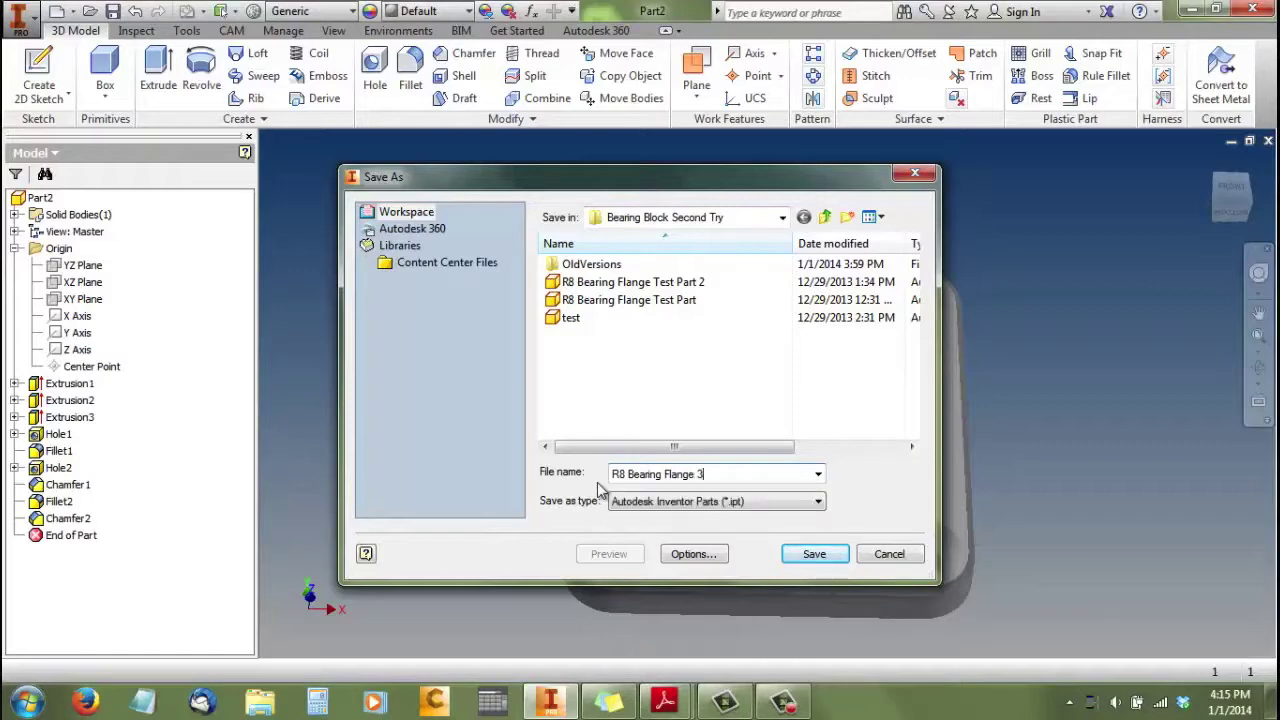
{"action": "left_click", "coordinate": [824, 558]}
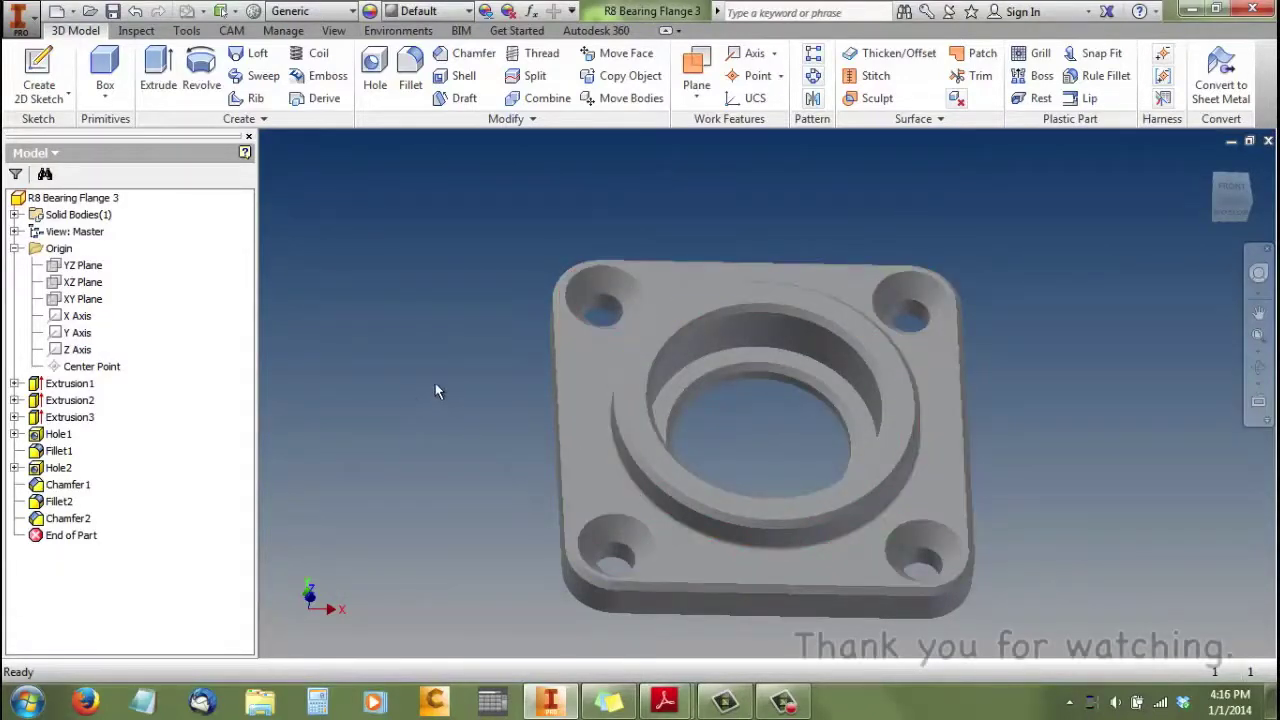